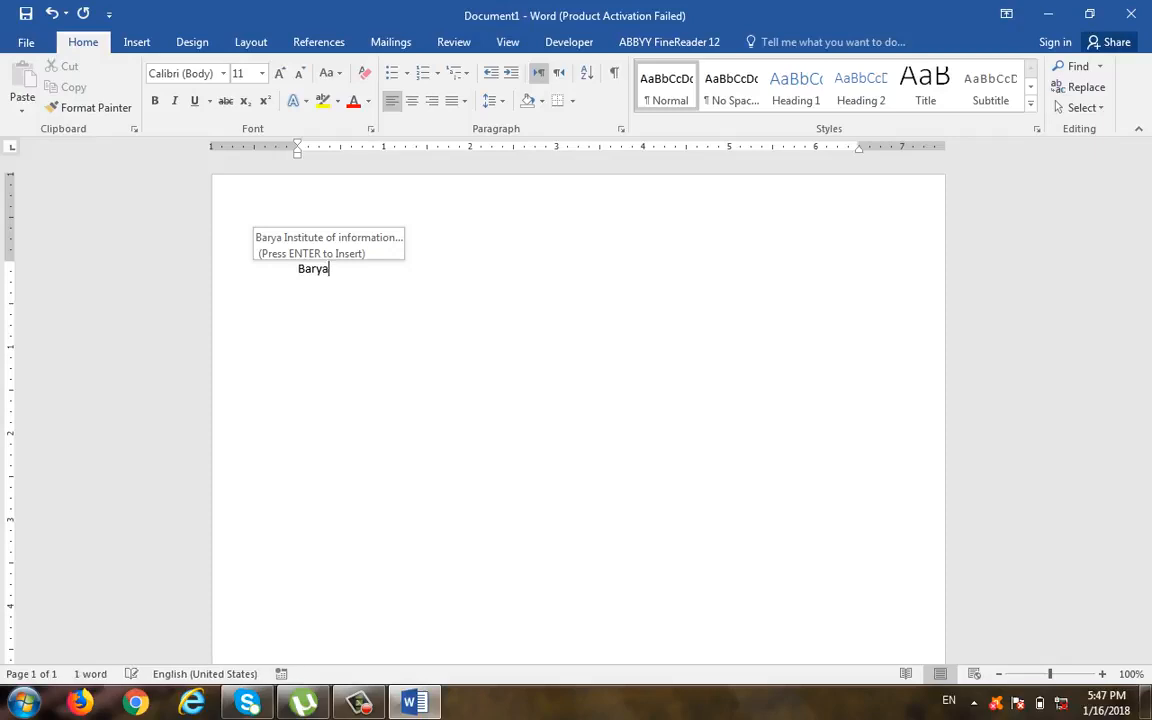
Step: Enter the line "Barya Institute of information technology" in the blank document and copy it
{"action": "key", "text": "Return"}
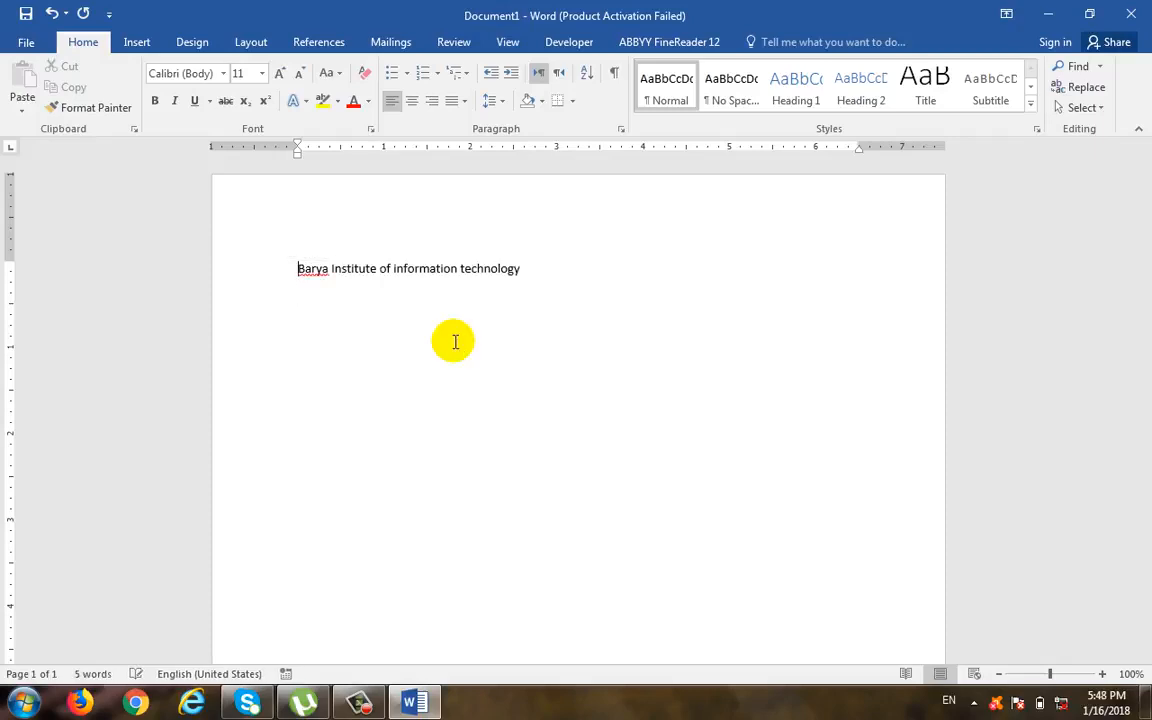
{"action": "key", "text": "ctrl+a"}
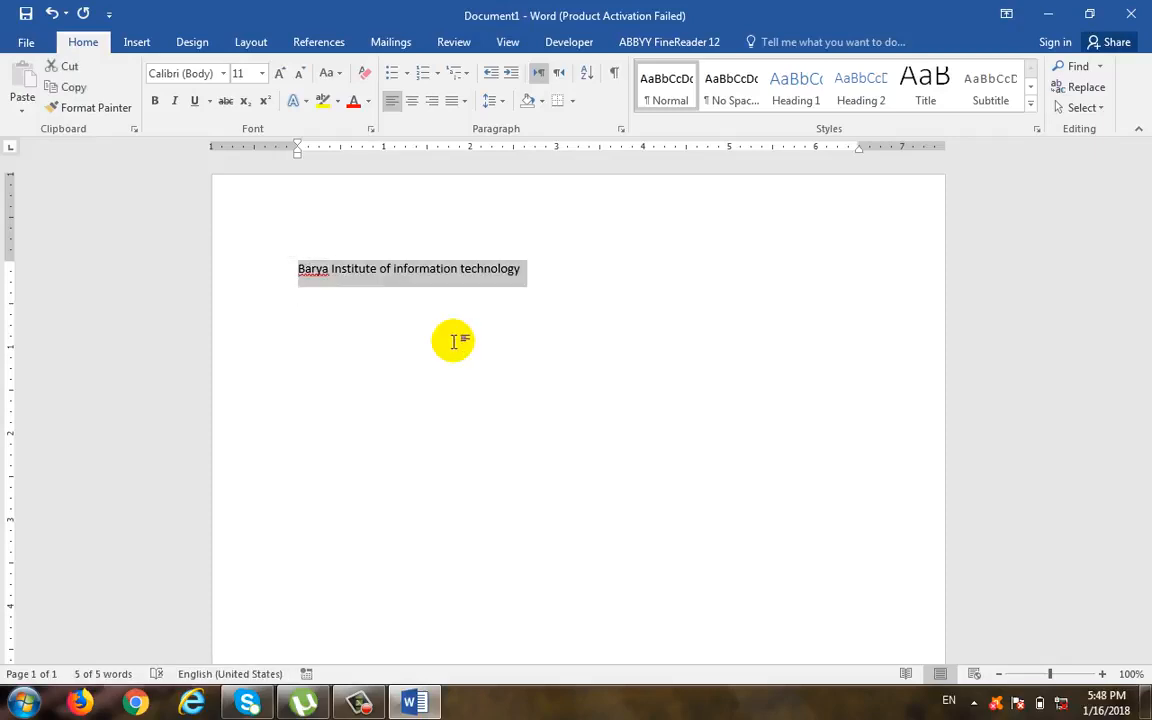
{"action": "left_click", "coordinate": [453, 341]}
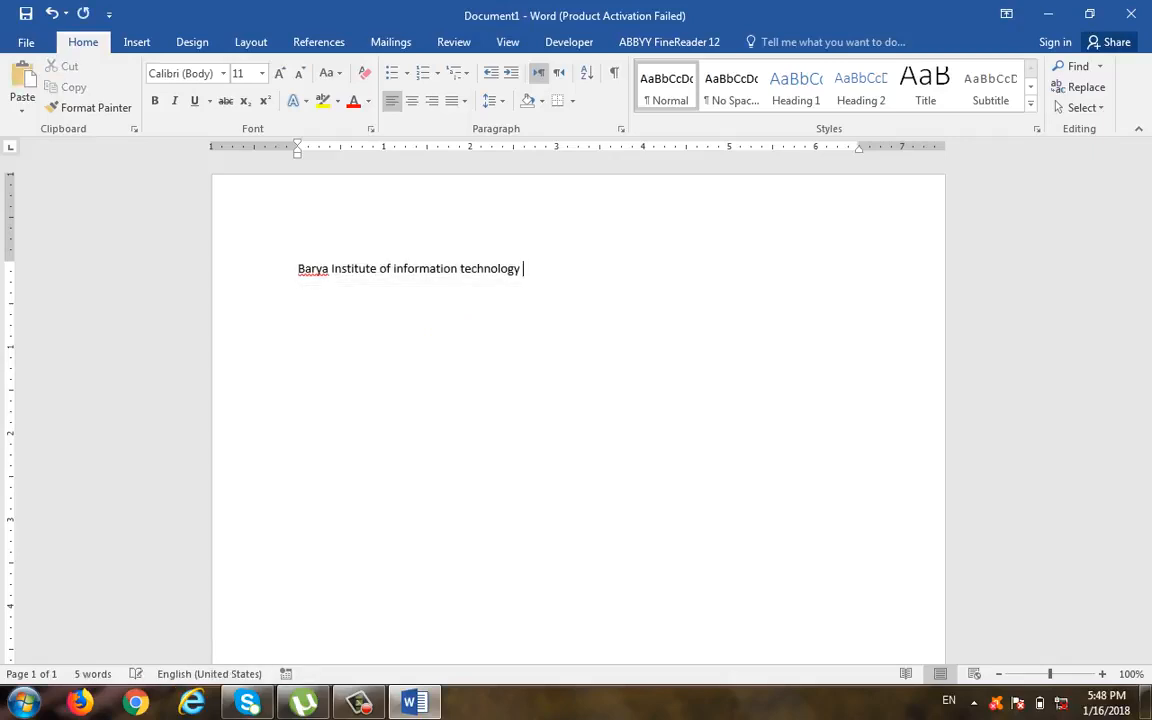
Step: Paste the copied phrase thirteen times in a row as one long paragraph, a few blank lines below the first line
{"action": "double_click", "coordinate": [377, 382]}
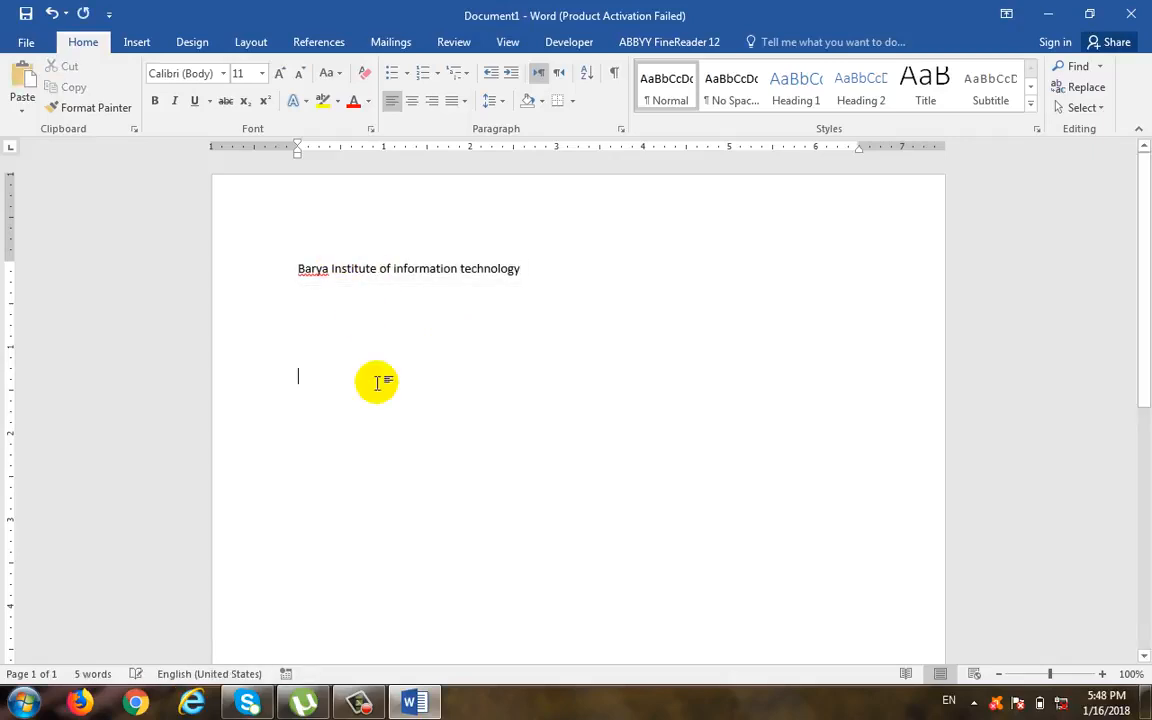
{"action": "key", "text": "ctrl+v"}
{"action": "key", "text": "ctrl+v"}
{"action": "key", "text": "ctrl+v"}
{"action": "key", "text": "ctrl+v"}
{"action": "key", "text": "ctrl+v"}
{"action": "key", "text": "ctrl+v"}
{"action": "key", "text": "ctrl+v"}
{"action": "key", "text": "ctrl+v"}
{"action": "key", "text": "ctrl+v"}
{"action": "key", "text": "ctrl+v"}
{"action": "key", "text": "ctrl+v"}
{"action": "key", "text": "ctrl+v"}
{"action": "key", "text": "ctrl+v"}
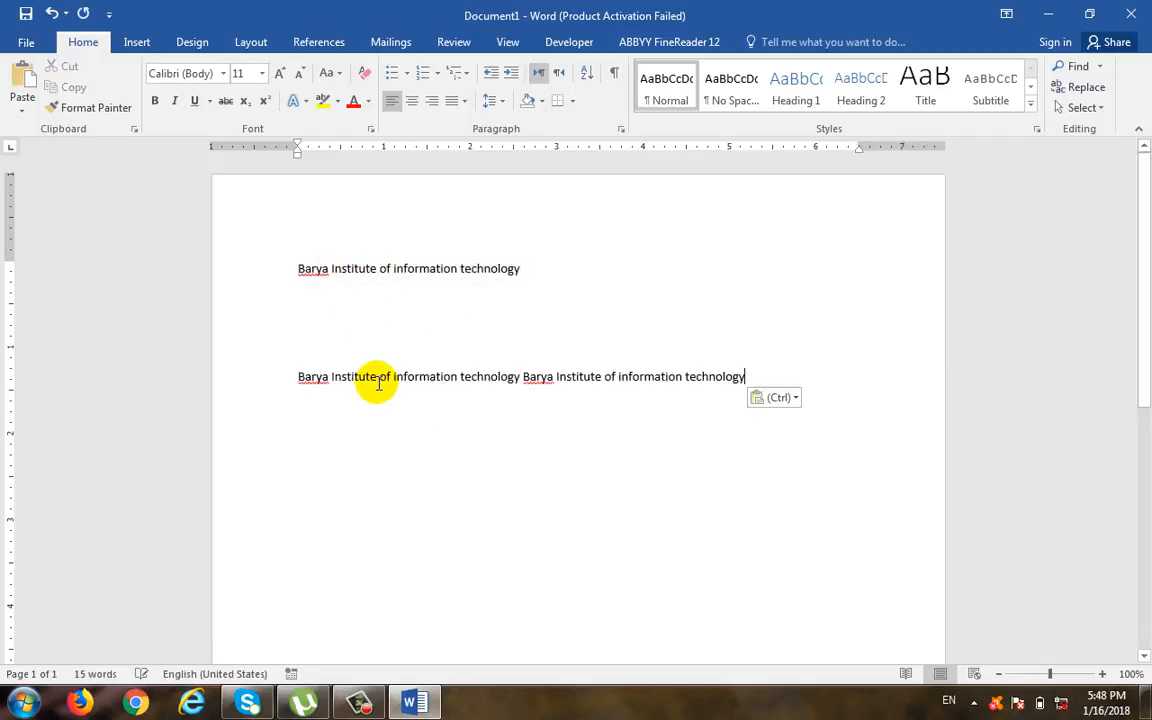
Step: Leave a blank line below the long paragraph and paste the phrase three times in a row as a short paragraph
{"action": "key", "text": "Return"}
{"action": "key", "text": "Return"}
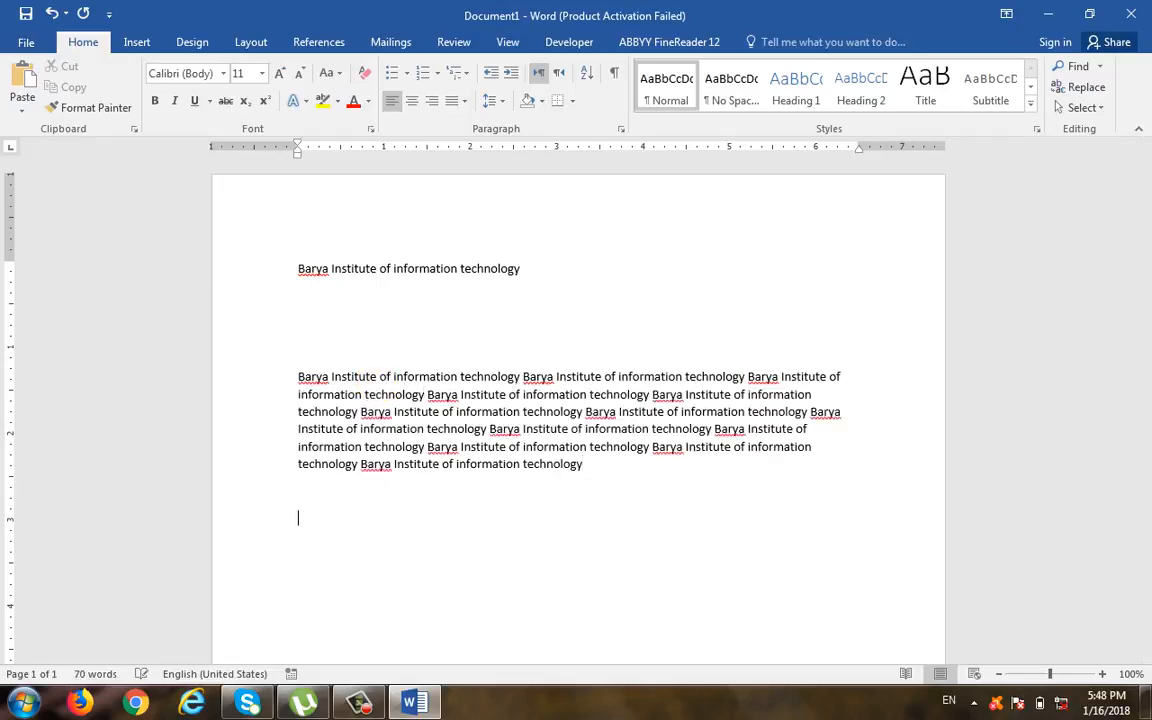
{"action": "key", "text": "ctrl+v"}
{"action": "key", "text": "ctrl+v"}
{"action": "key", "text": "ctrl+v"}
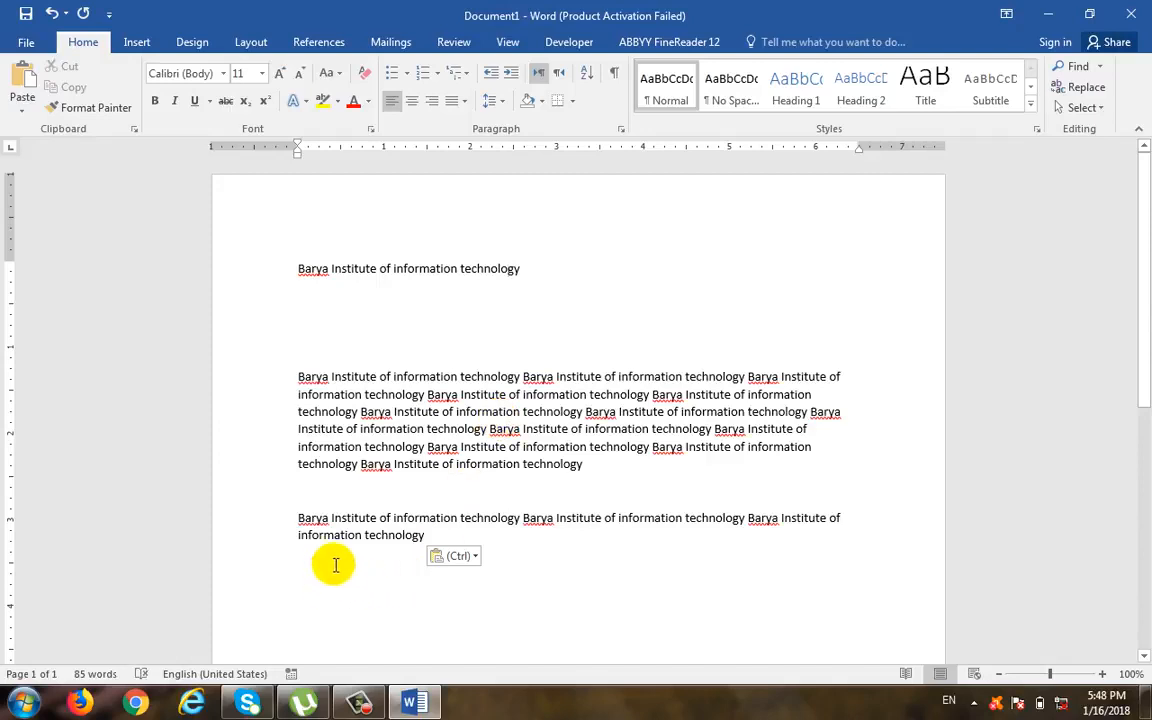
{"action": "left_click", "coordinate": [327, 490]}
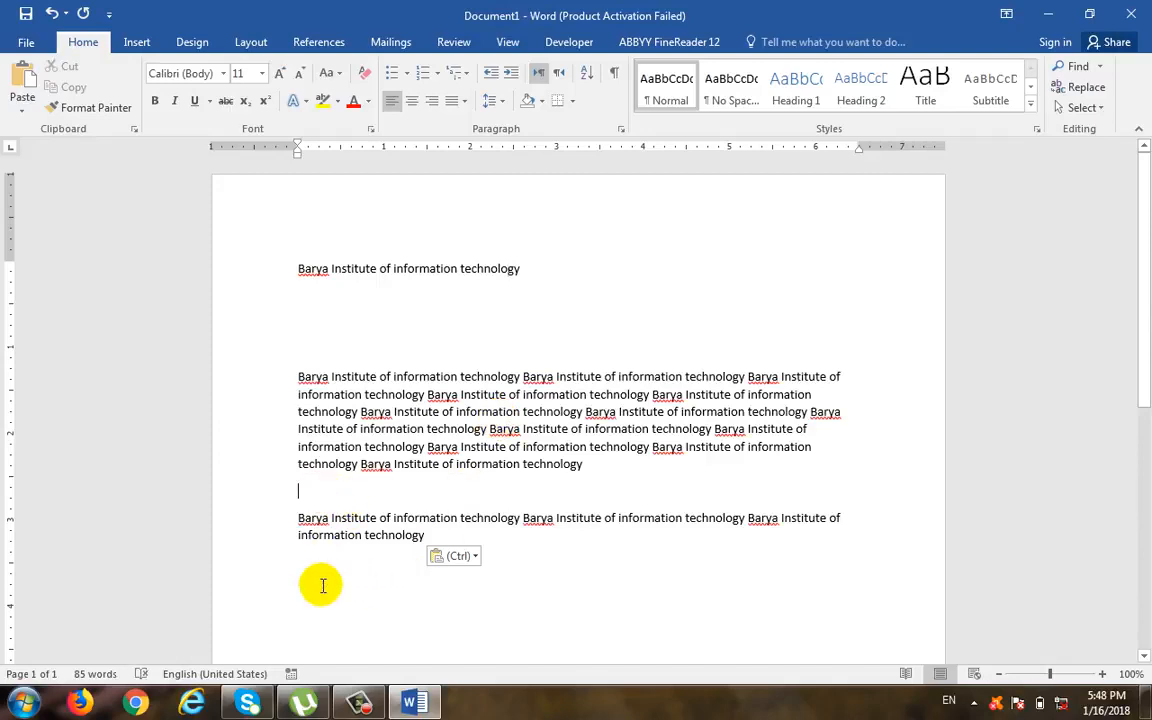
{"action": "left_click", "coordinate": [380, 598]}
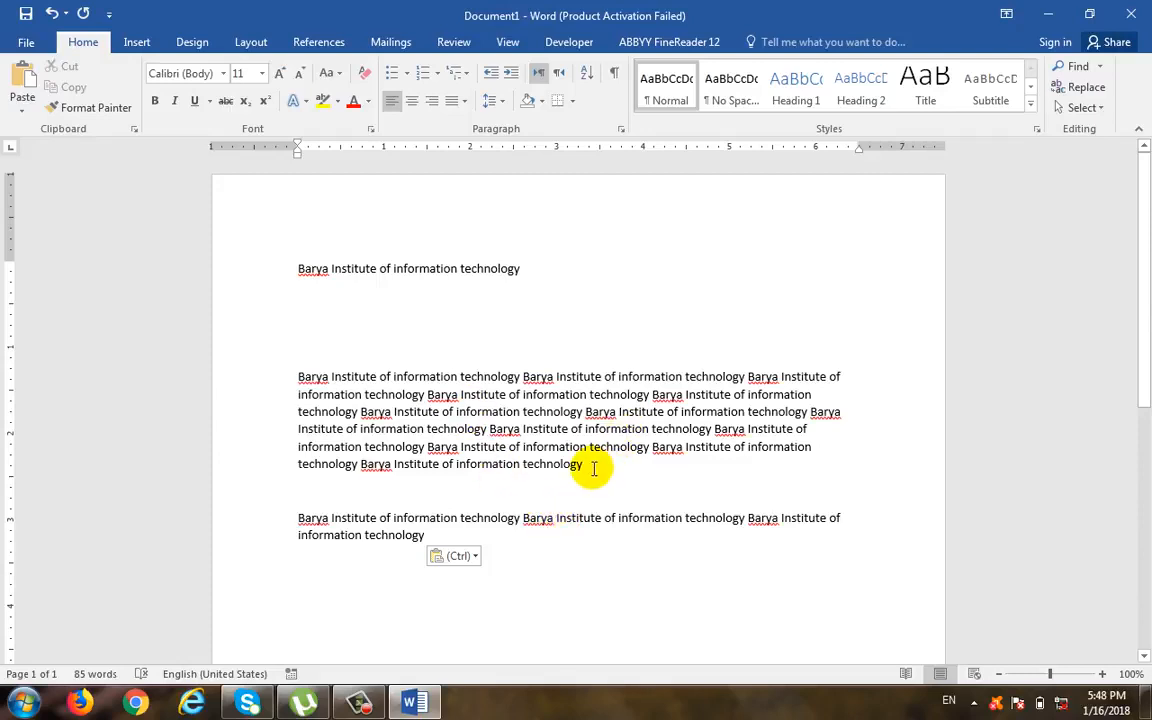
{"action": "left_click_drag", "start_coordinate": [588, 465], "coordinate": [314, 378]}
{"action": "scroll", "coordinate": [519, 522], "scroll_direction": "down", "scroll_amount": 4}
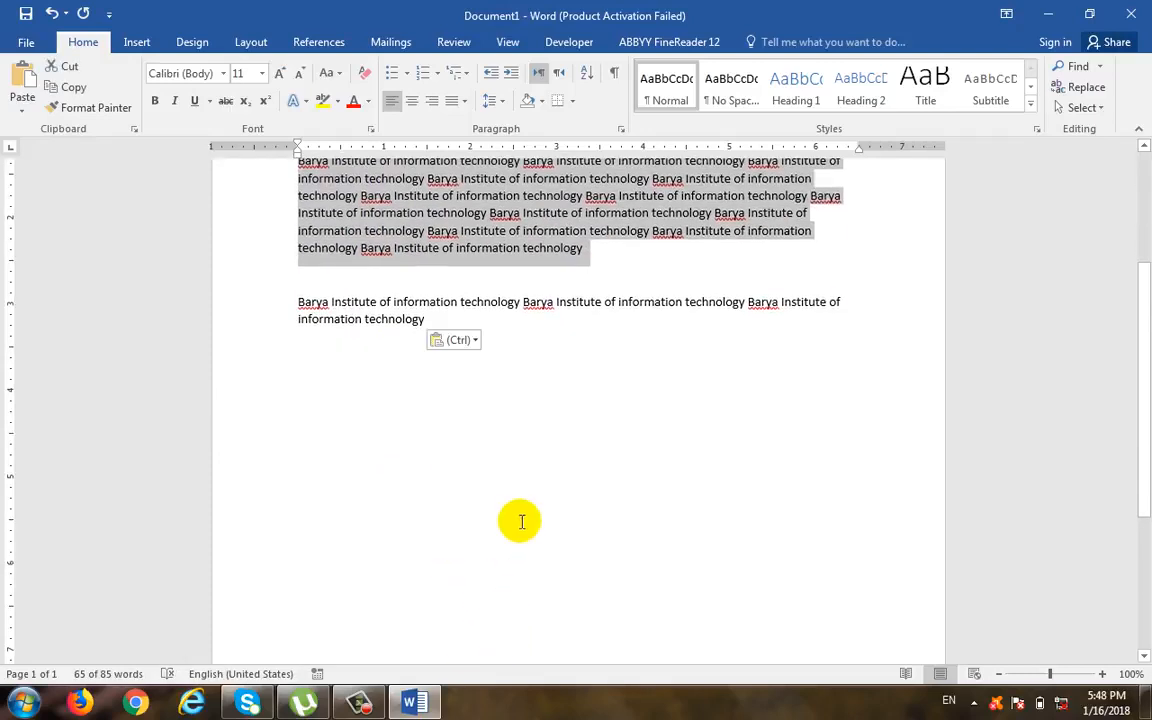
{"action": "scroll", "coordinate": [436, 455], "scroll_direction": "up", "scroll_amount": 1}
{"action": "scroll", "coordinate": [625, 571], "scroll_direction": "up", "scroll_amount": 3}
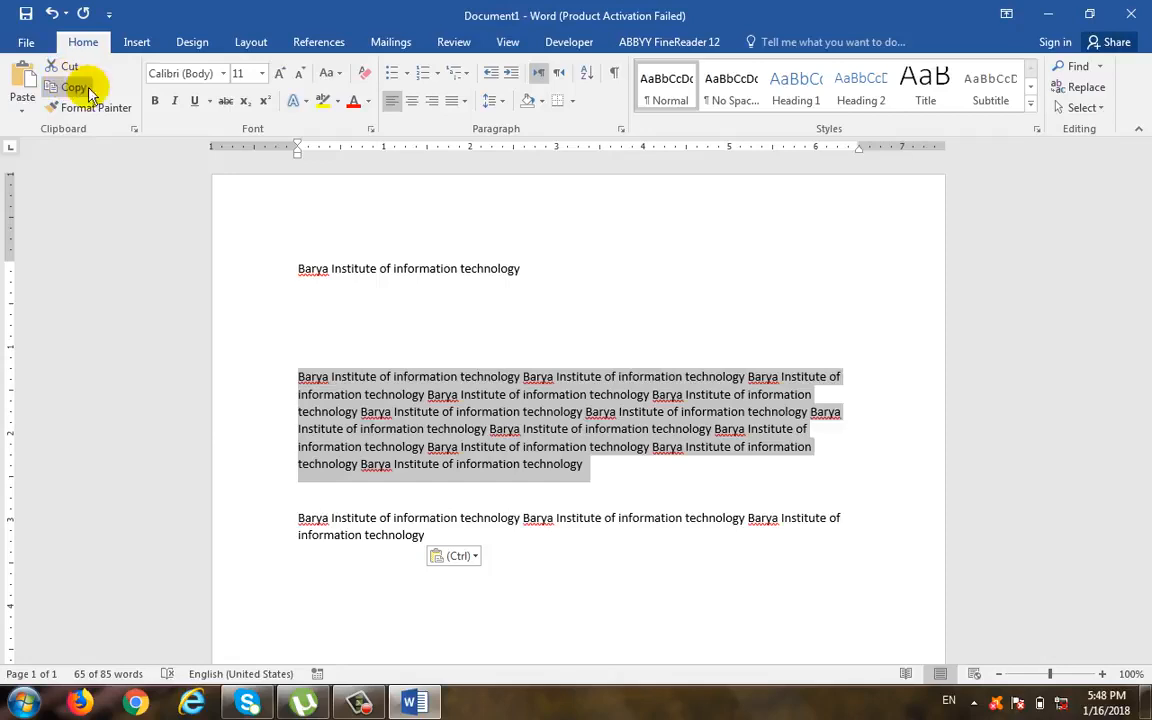
{"action": "left_click", "coordinate": [540, 442]}
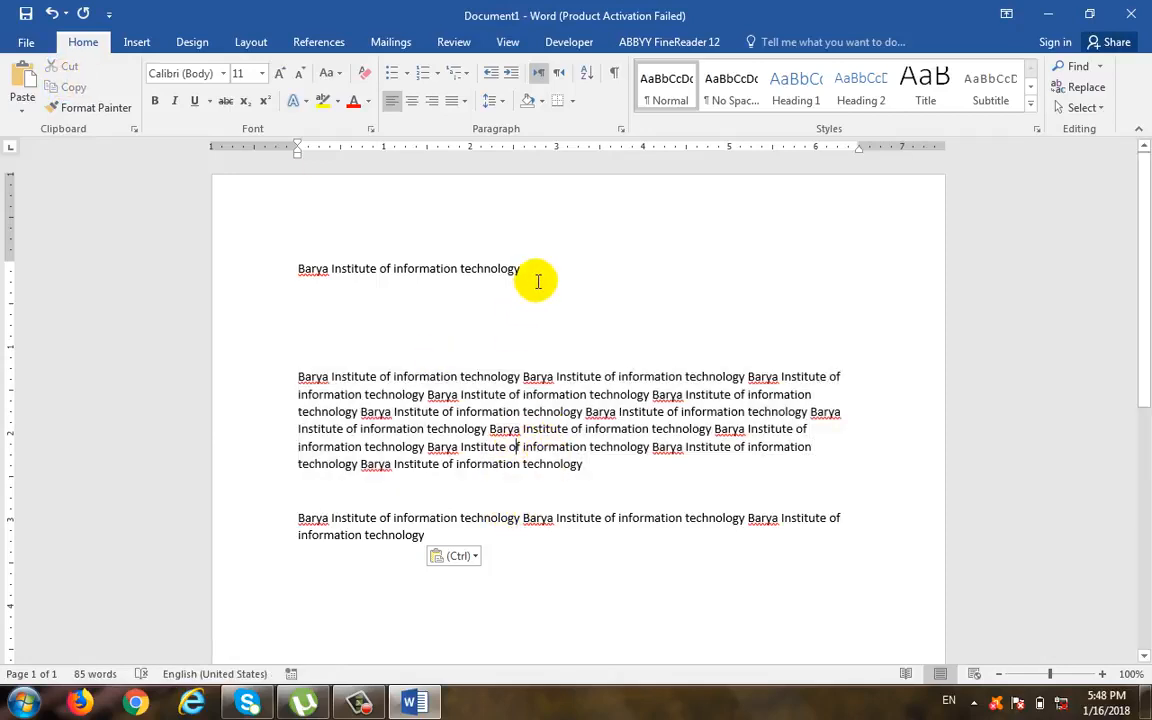
Step: Copy the first line of the document and paste it below the short paragraph, leaving blank lines between them
{"action": "left_click_drag", "start_coordinate": [530, 270], "coordinate": [291, 273]}
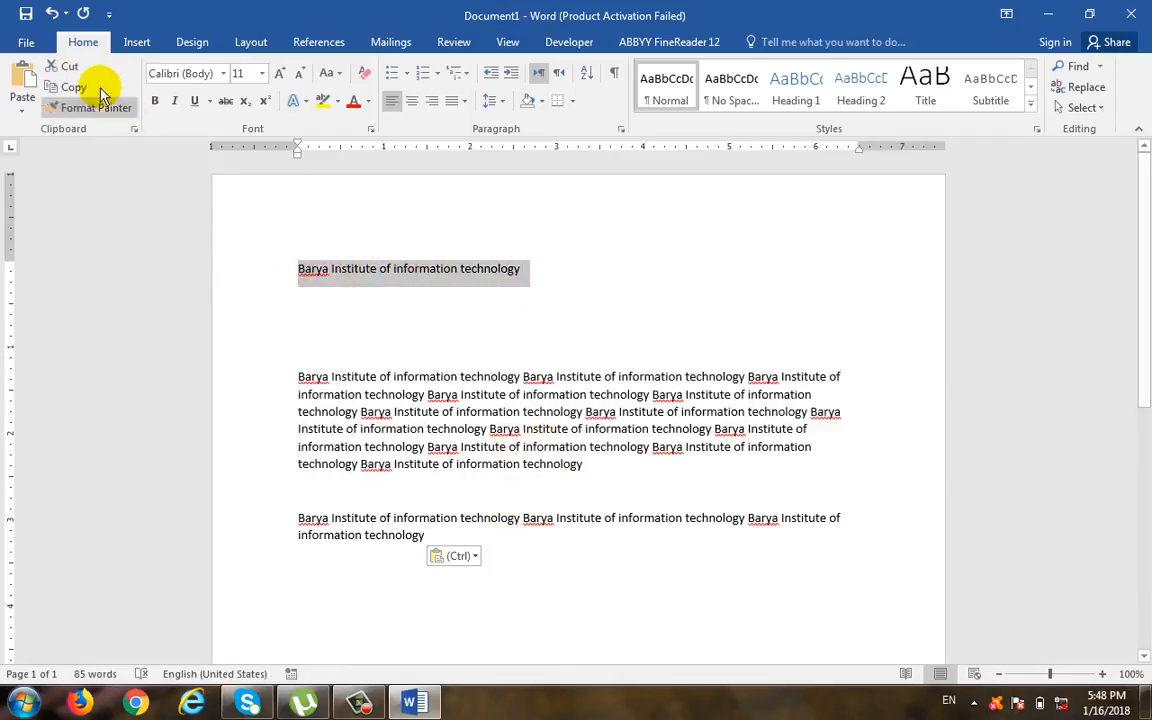
{"action": "left_click", "coordinate": [79, 87]}
{"action": "scroll", "coordinate": [620, 460], "scroll_direction": "down", "scroll_amount": 5}
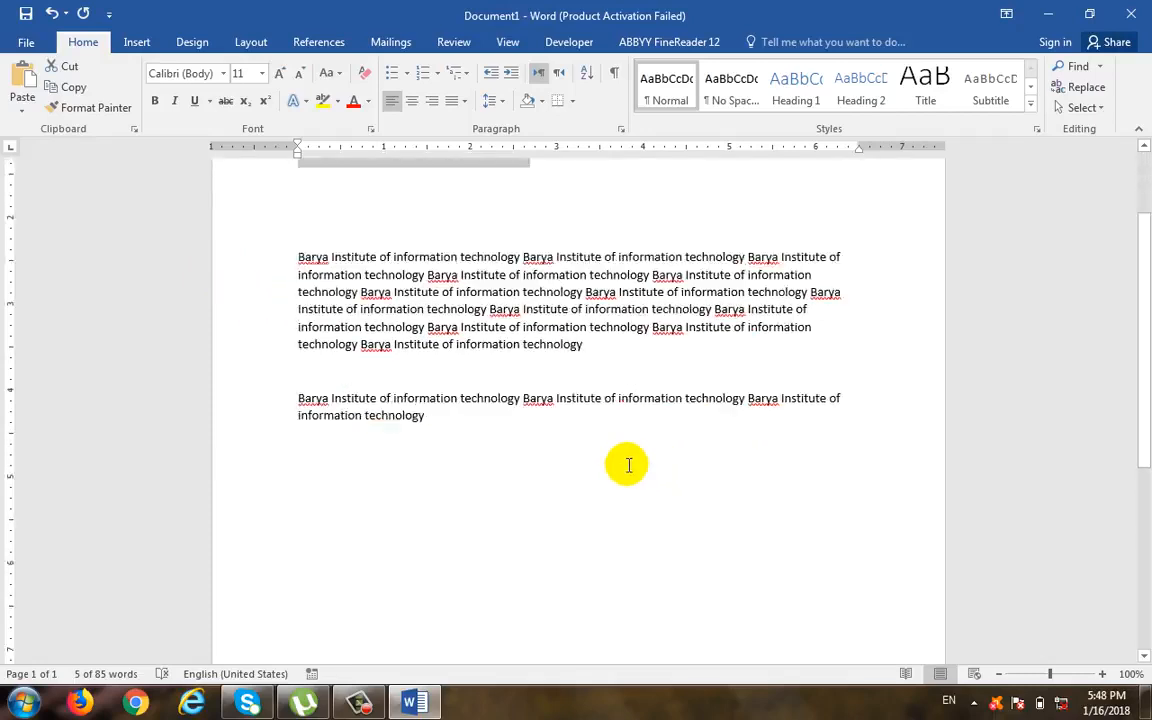
{"action": "scroll", "coordinate": [460, 469], "scroll_direction": "up", "scroll_amount": 2}
{"action": "scroll", "coordinate": [470, 368], "scroll_direction": "up", "scroll_amount": 2}
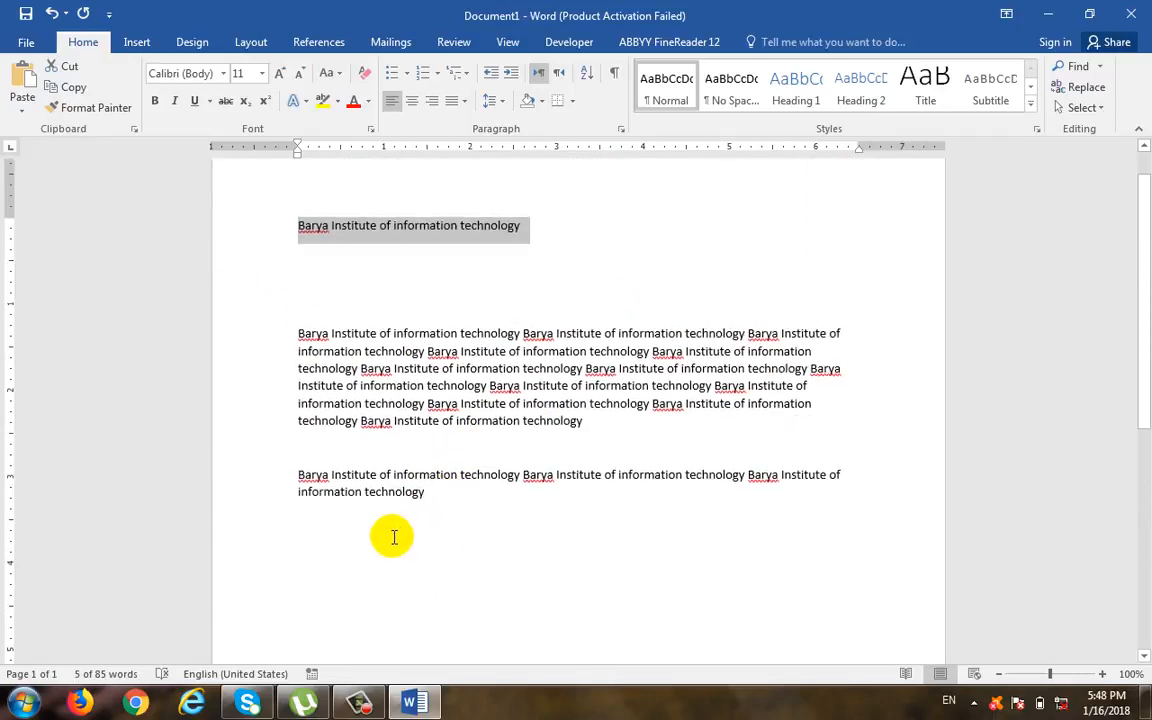
{"action": "left_click", "coordinate": [478, 522]}
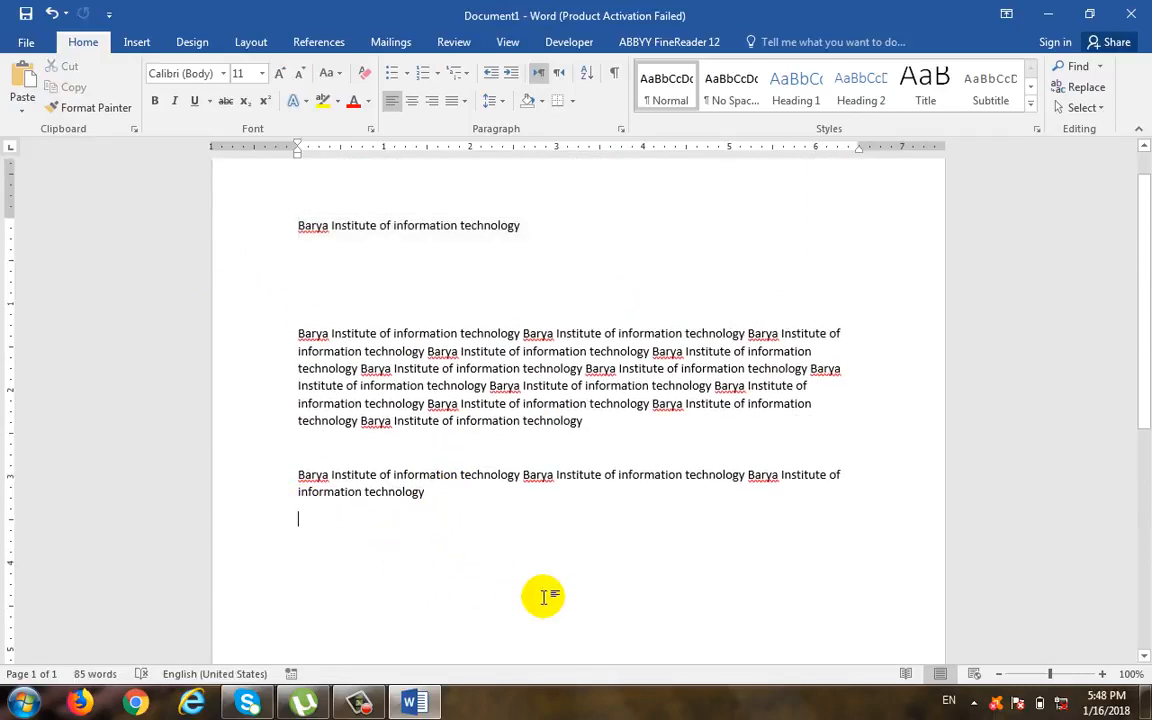
{"action": "key", "text": "Return"}
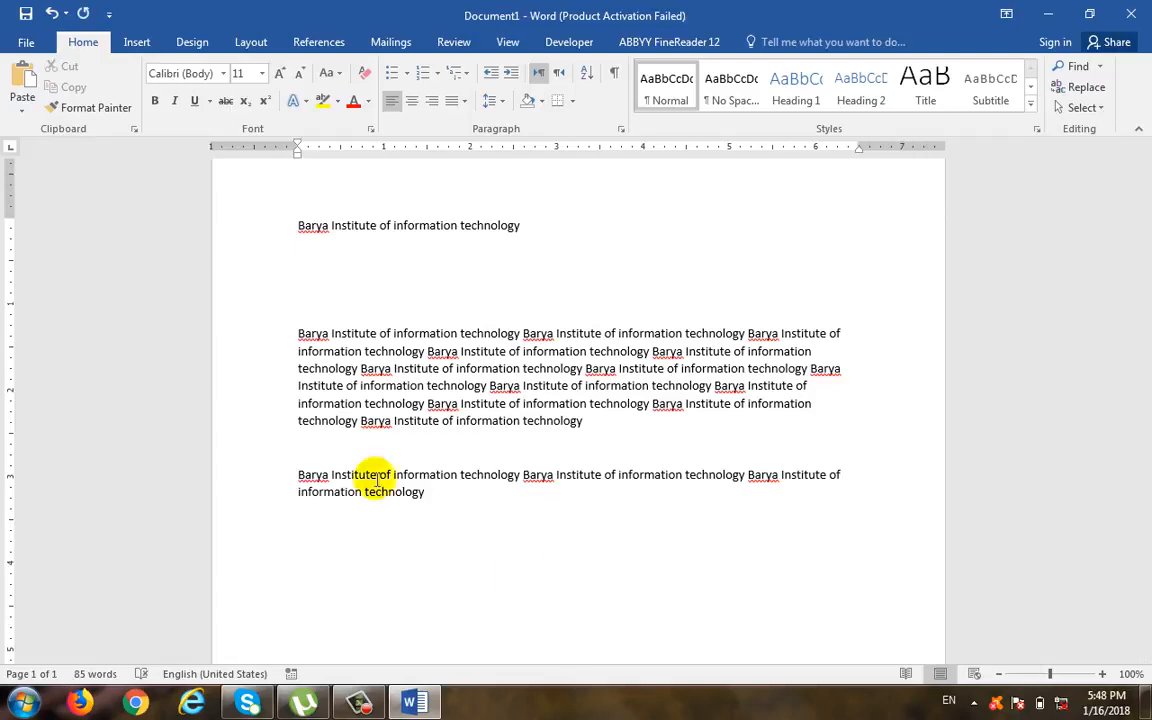
{"action": "left_click", "coordinate": [24, 112]}
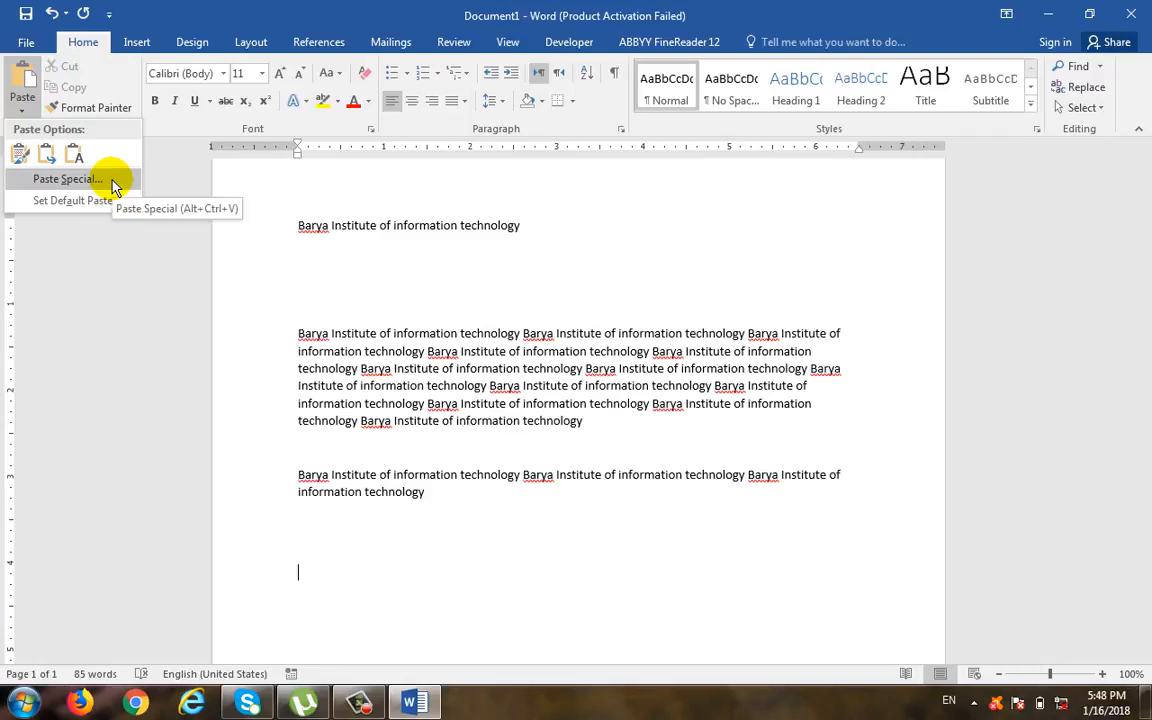
{"action": "left_click", "coordinate": [21, 80]}
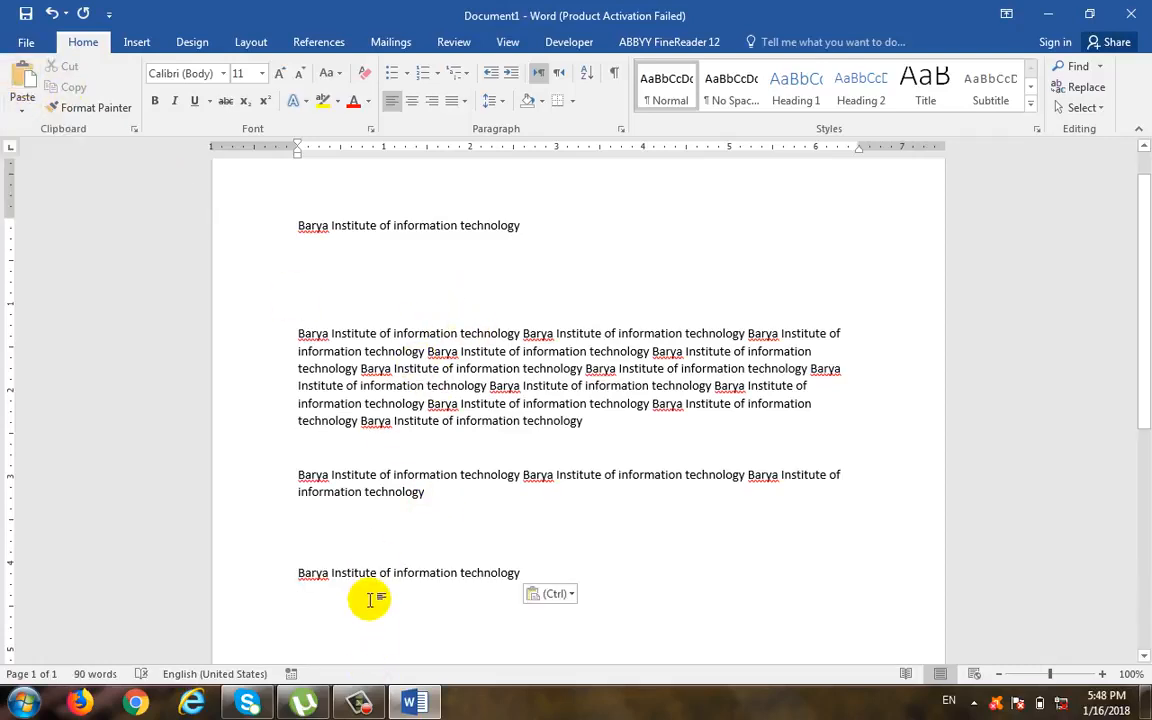
{"action": "left_click", "coordinate": [482, 224]}
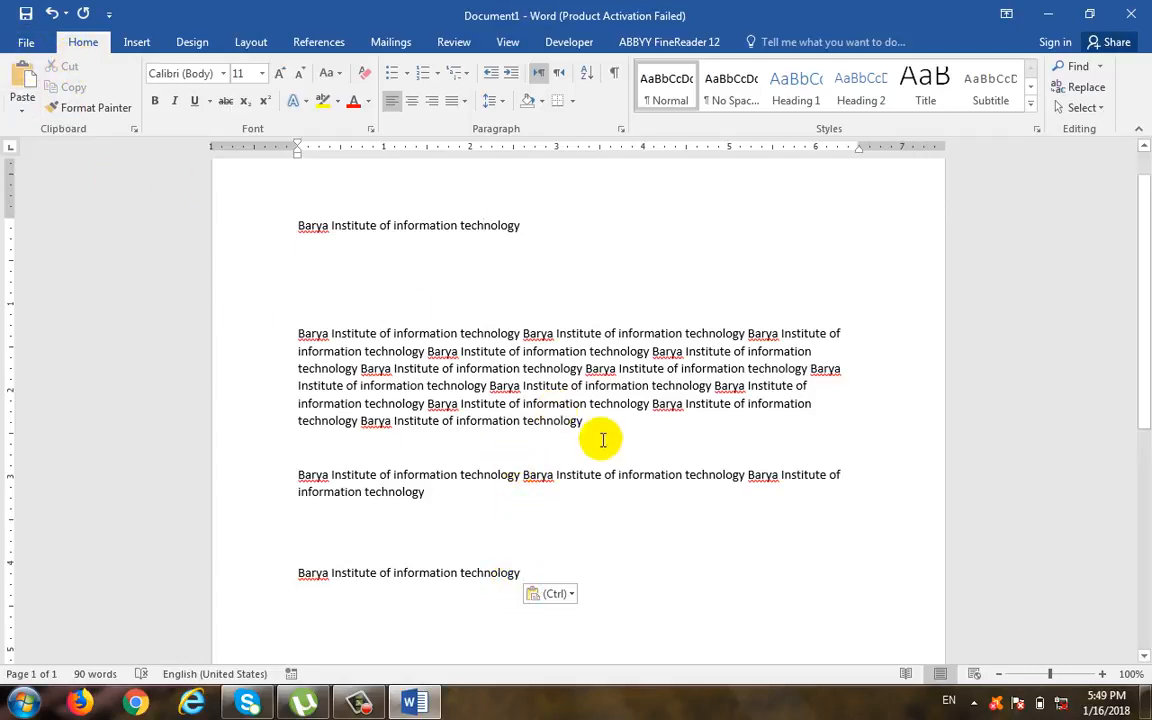
Step: Cut the long paragraph and paste it directly below the last line of the document
{"action": "scroll", "coordinate": [600, 430], "scroll_direction": "up", "scroll_amount": 1}
{"action": "left_click_drag", "start_coordinate": [596, 463], "coordinate": [298, 376]}
{"action": "scroll", "coordinate": [380, 415], "scroll_direction": "down", "scroll_amount": 2}
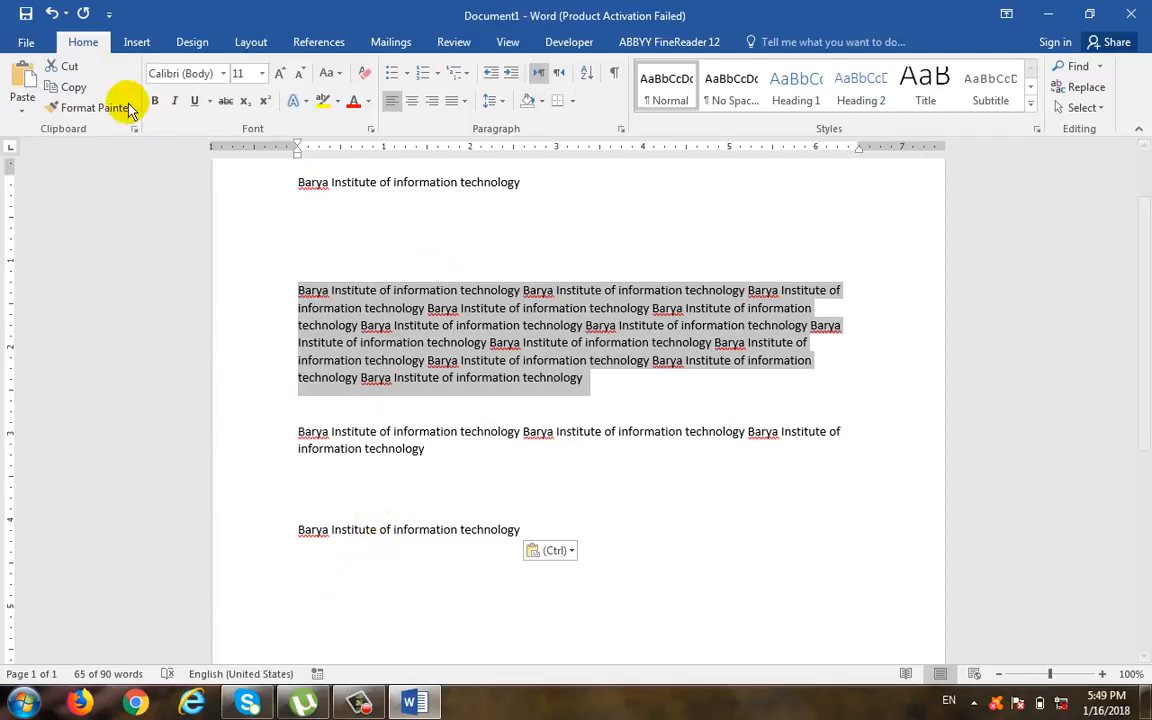
{"action": "left_click", "coordinate": [70, 67]}
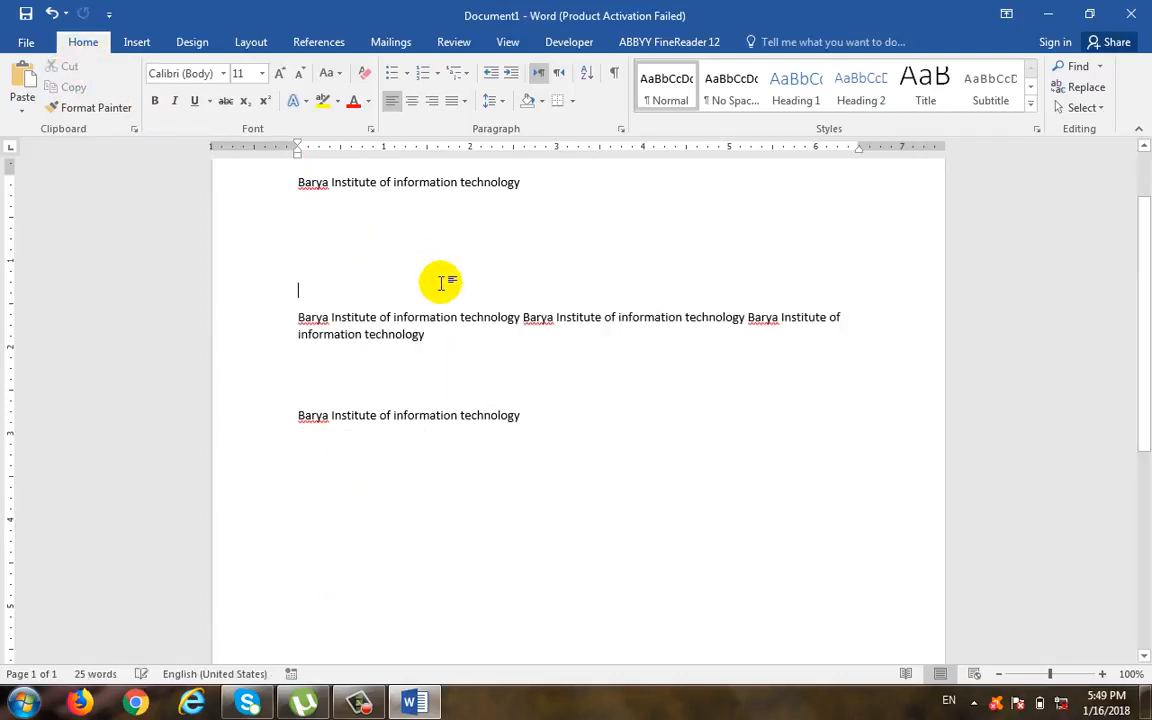
{"action": "left_click", "coordinate": [342, 447]}
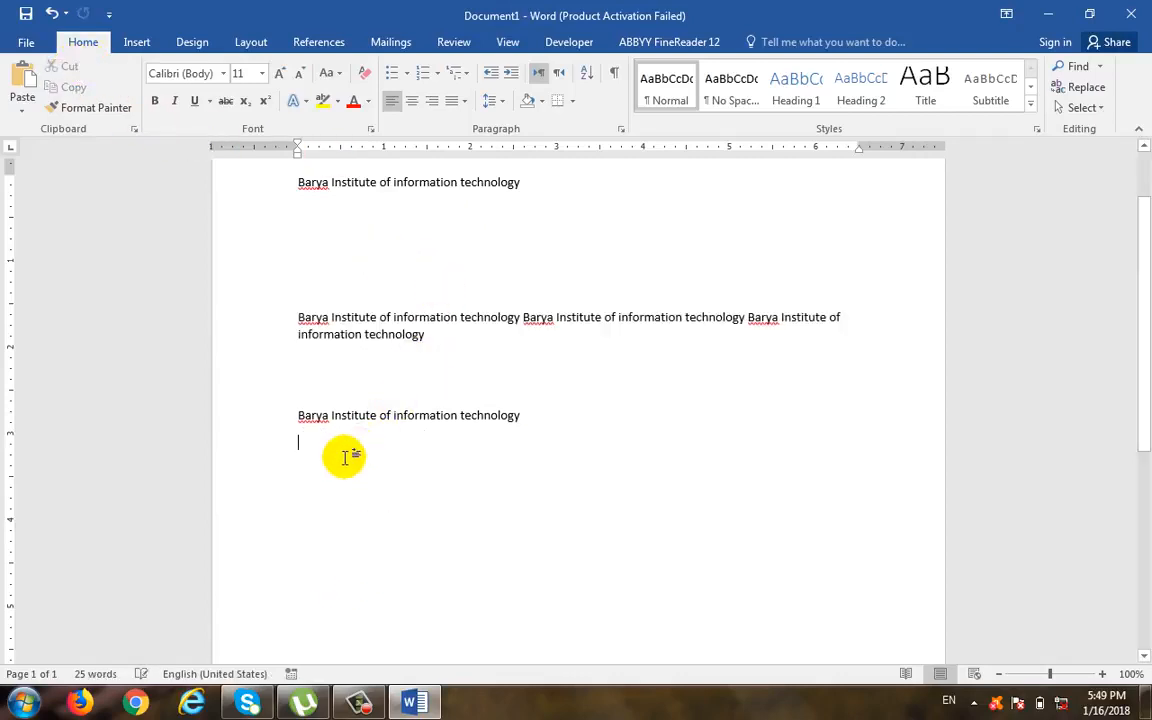
{"action": "left_click", "coordinate": [22, 80]}
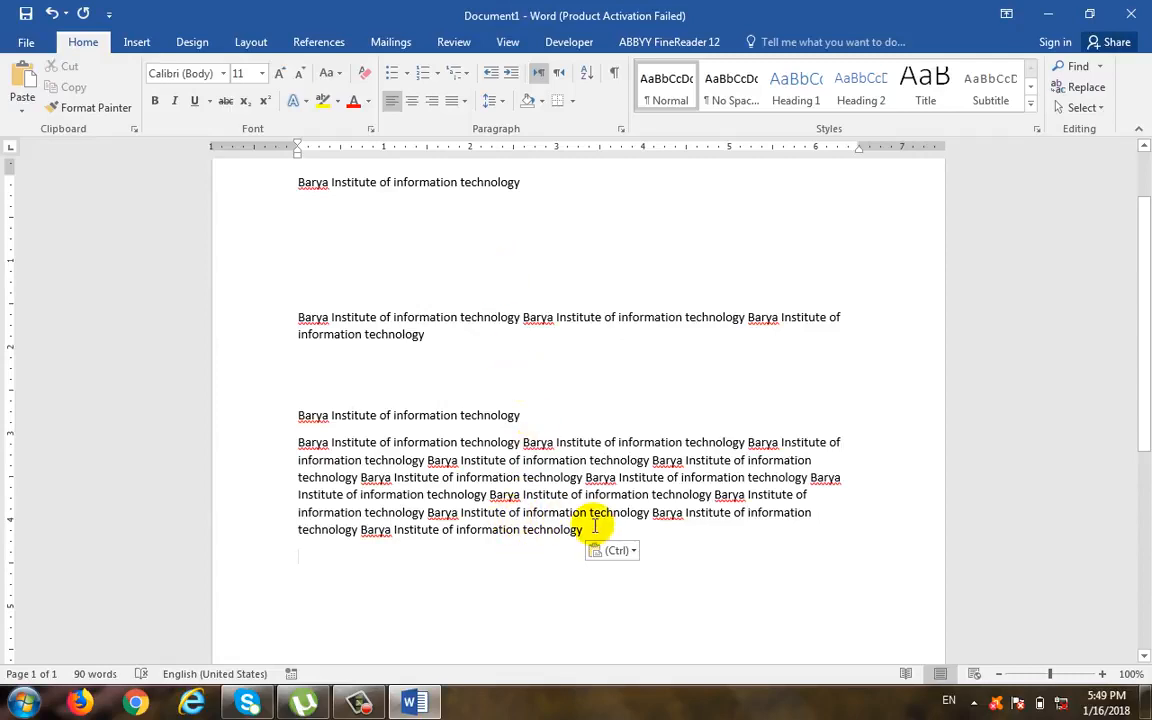
Step: Copy the long paragraph at the end and paste the copy directly below the document's first line
{"action": "left_click", "coordinate": [296, 460], "text": "shift"}
{"action": "left_click", "coordinate": [298, 443], "text": "shift"}
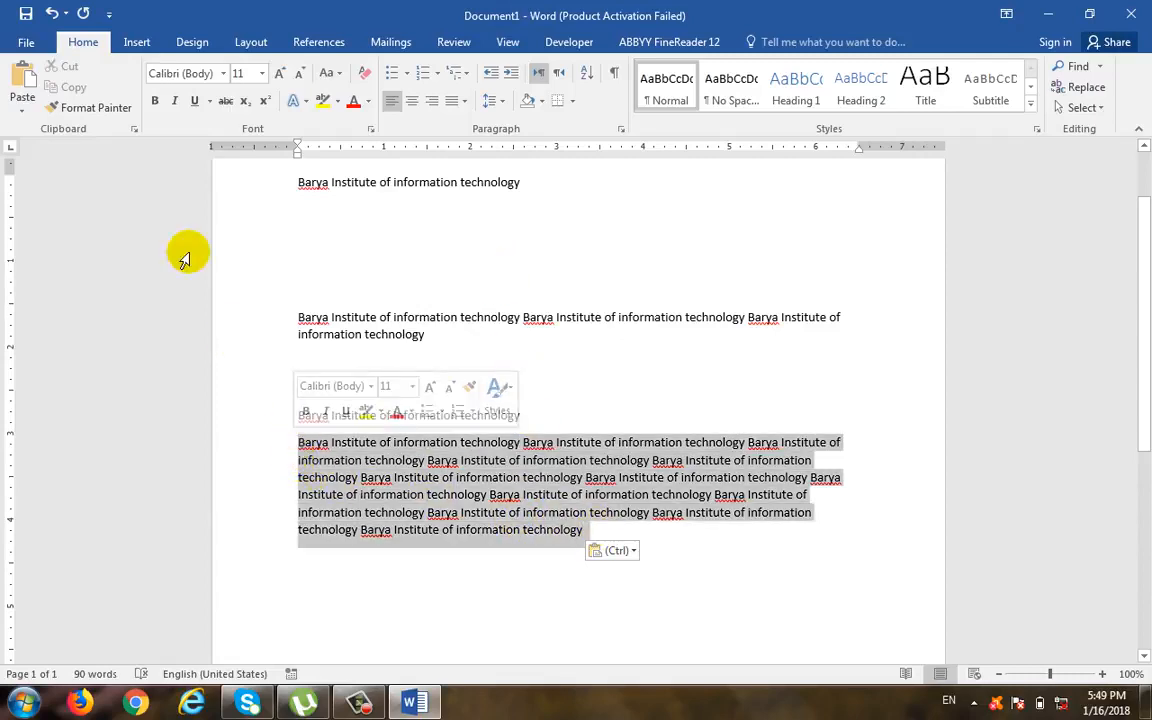
{"action": "left_click", "coordinate": [74, 87]}
{"action": "left_click", "coordinate": [334, 213]}
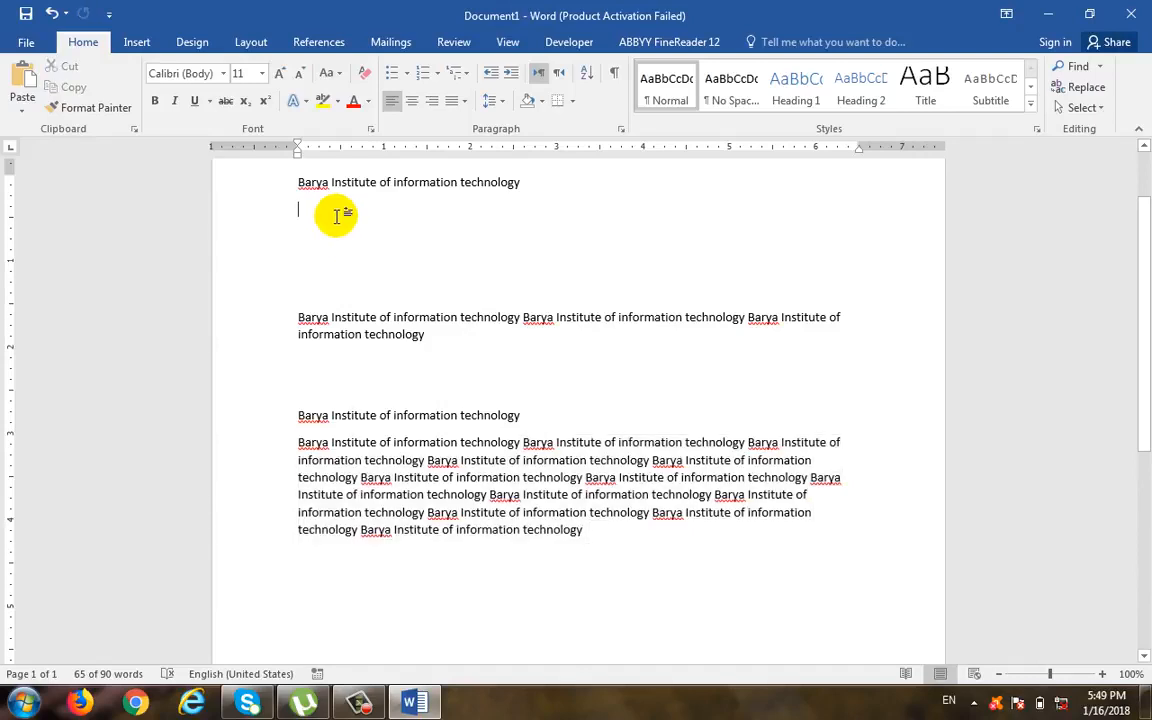
{"action": "left_click", "coordinate": [22, 97]}
{"action": "left_click", "coordinate": [27, 82]}
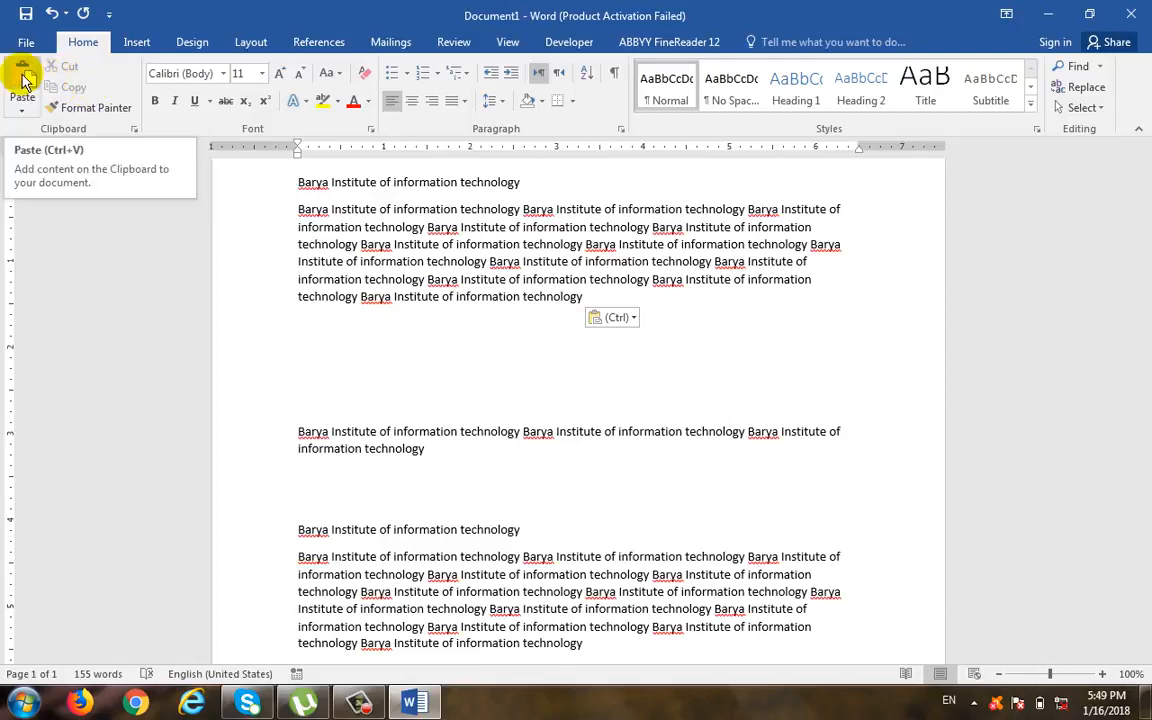
Step: Cut the short two-line paragraph from the middle and paste it four times at the end of the document
{"action": "left_click", "coordinate": [602, 372]}
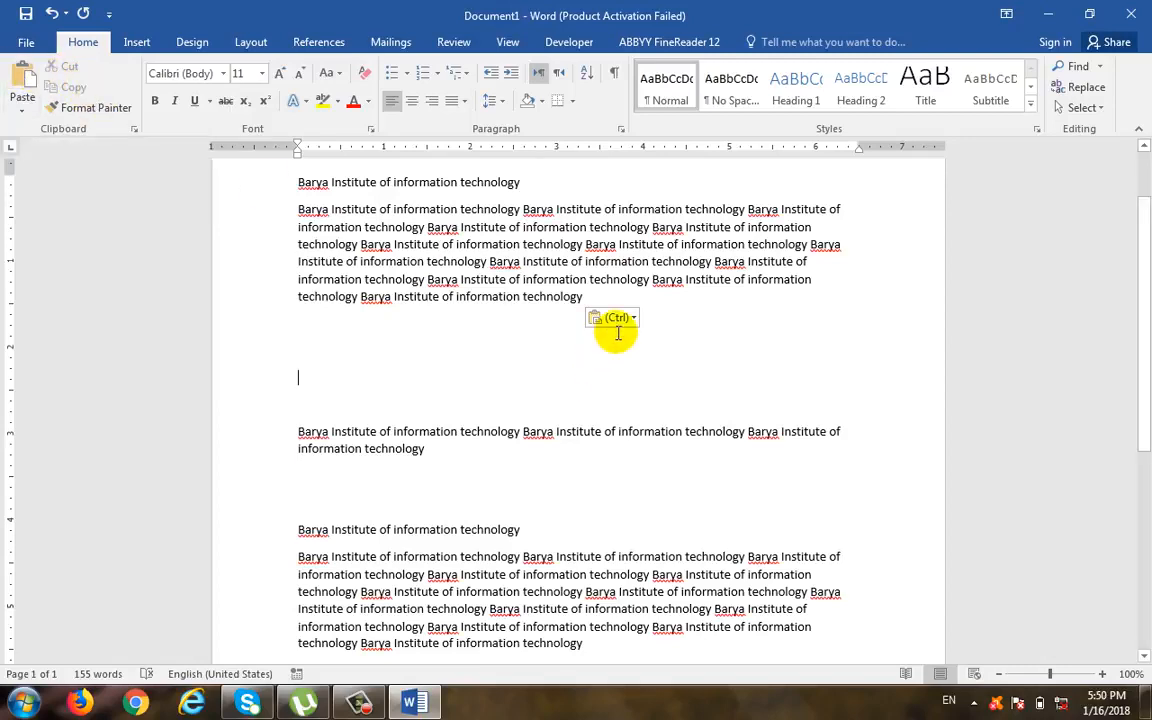
{"action": "scroll", "coordinate": [550, 460], "scroll_direction": "up", "scroll_amount": 2}
{"action": "left_click_drag", "start_coordinate": [438, 538], "coordinate": [296, 516]}
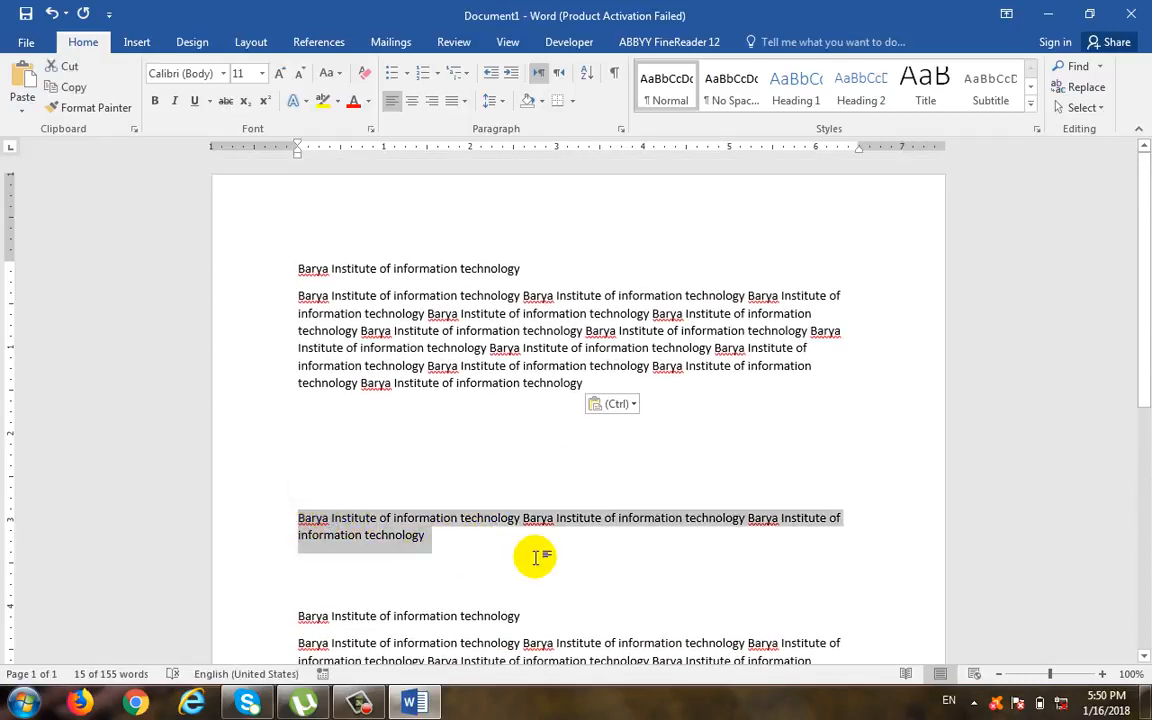
{"action": "key", "text": "Delete"}
{"action": "scroll", "coordinate": [532, 555], "scroll_direction": "down", "scroll_amount": 2}
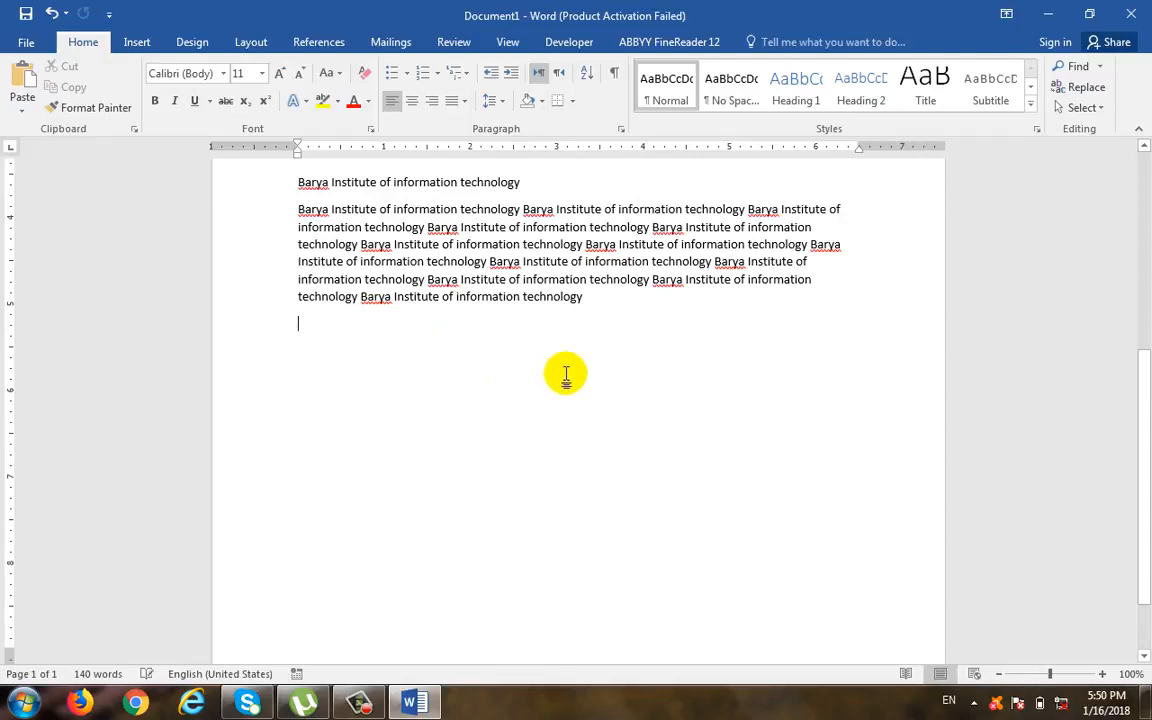
{"action": "key", "text": "ctrl+v"}
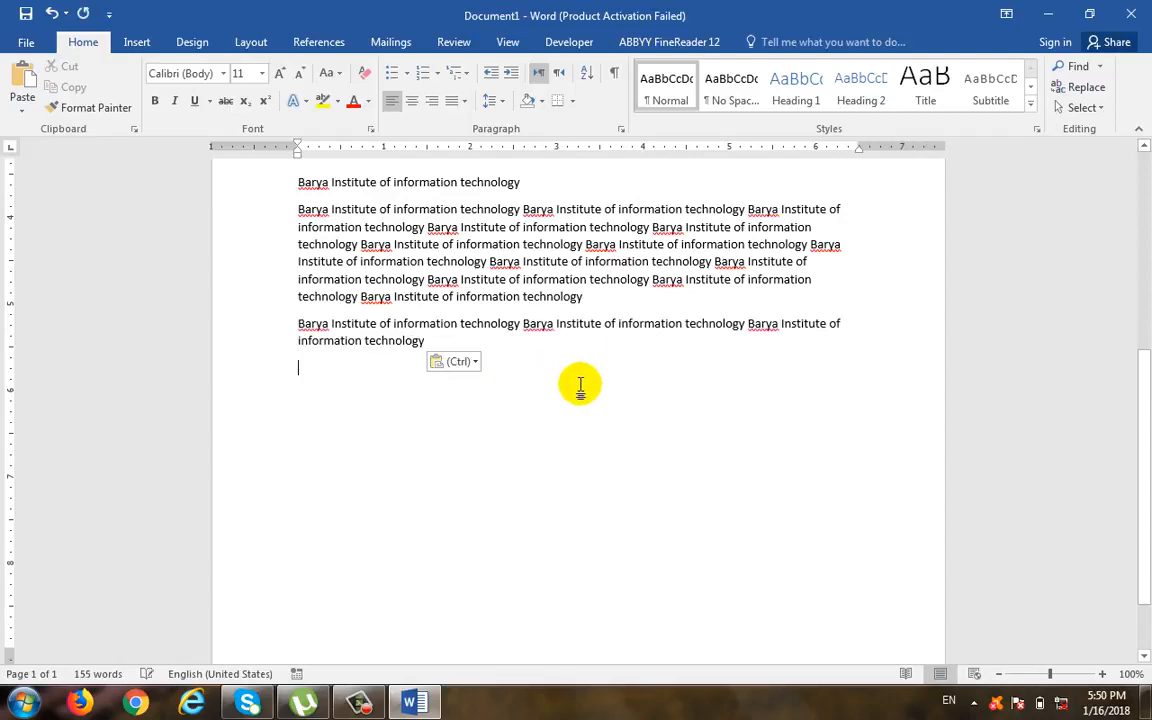
{"action": "key", "text": "ctrl+v"}
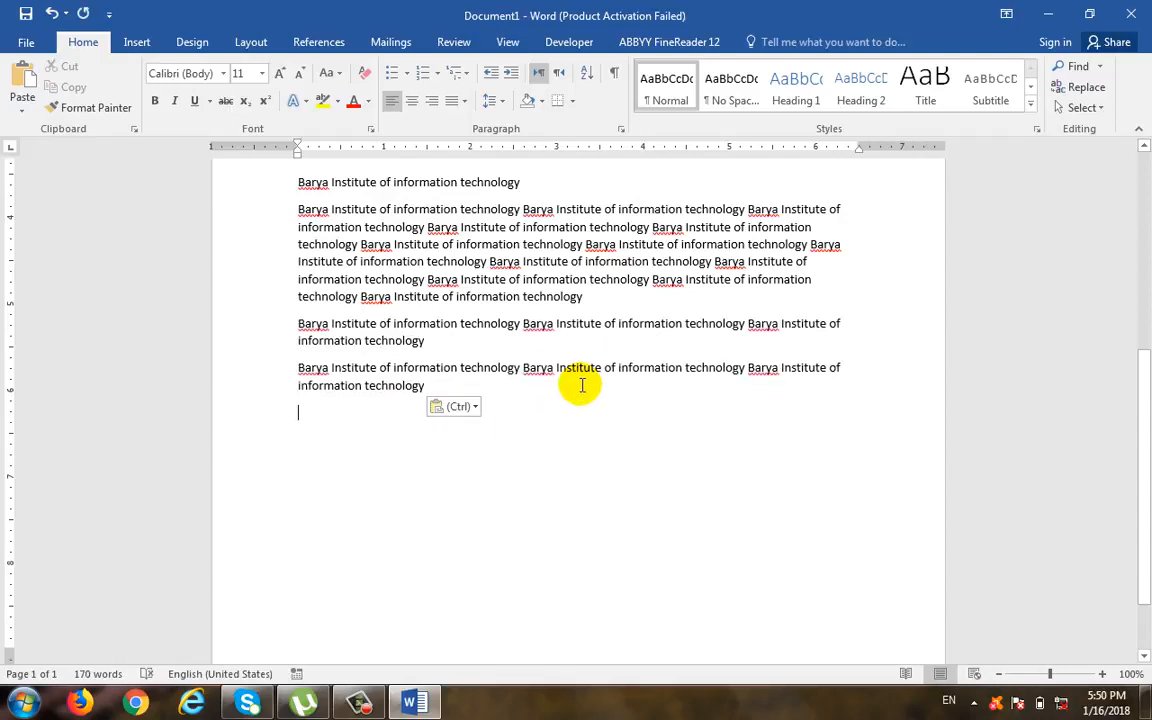
{"action": "key", "text": "ctrl+v"}
{"action": "key", "text": "ctrl+v"}
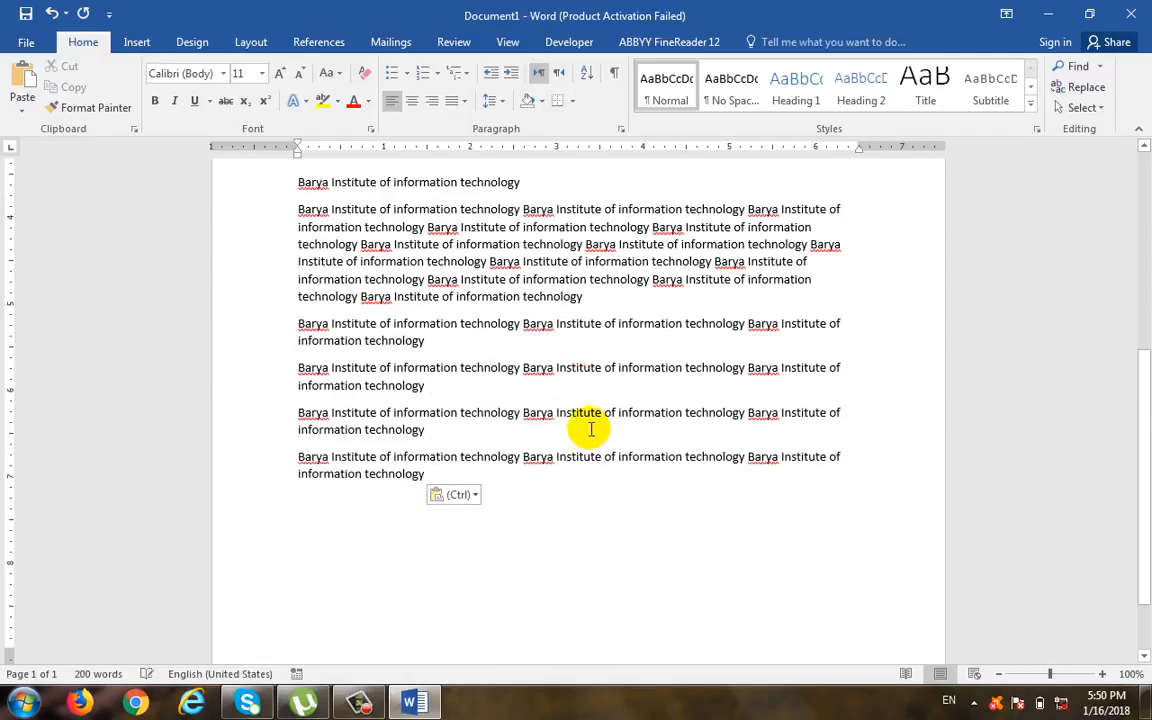
Step: Format the document's first line in bold, red, size 20 text and copy it
{"action": "scroll", "coordinate": [591, 429], "scroll_direction": "up", "scroll_amount": 7}
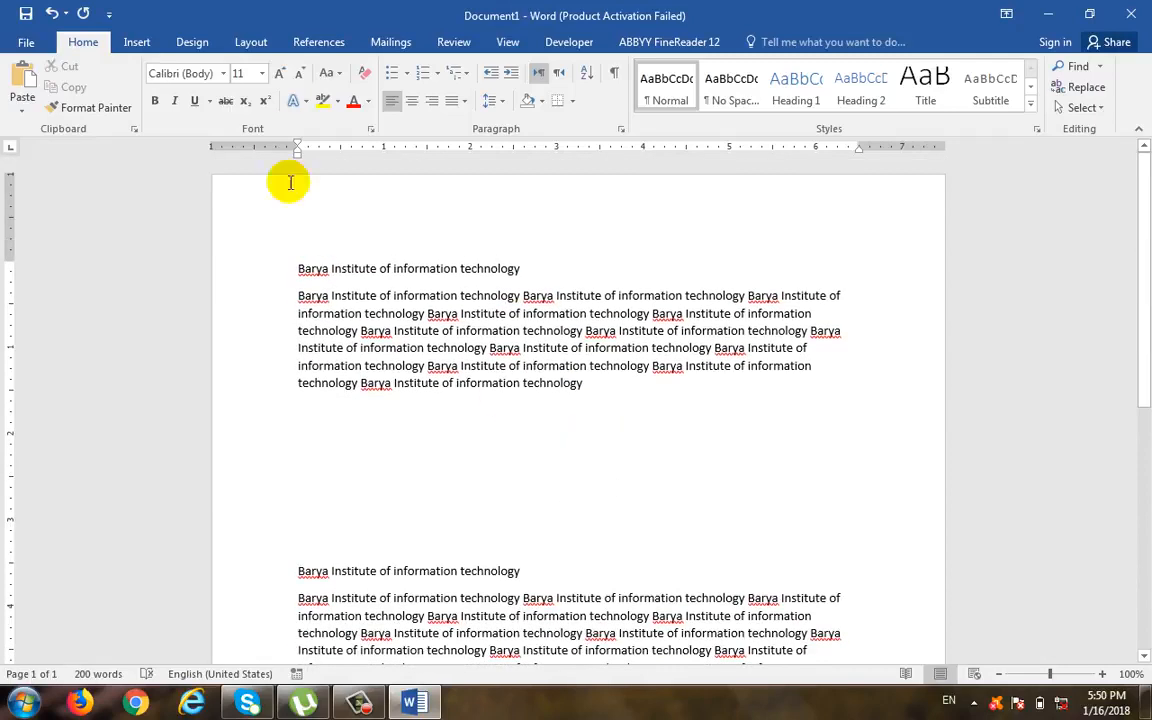
{"action": "left_click", "coordinate": [25, 116]}
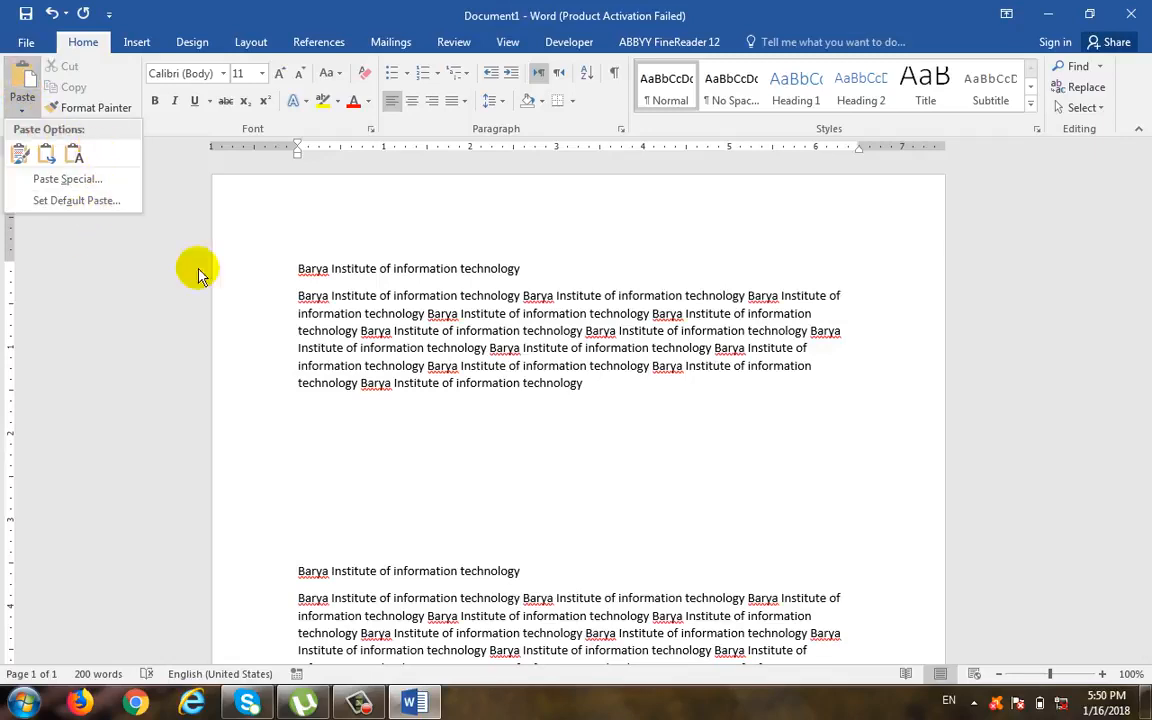
{"action": "left_click", "coordinate": [588, 400]}
{"action": "left_click_drag", "start_coordinate": [476, 265], "coordinate": [306, 276]}
{"action": "key", "text": "ctrl+c"}
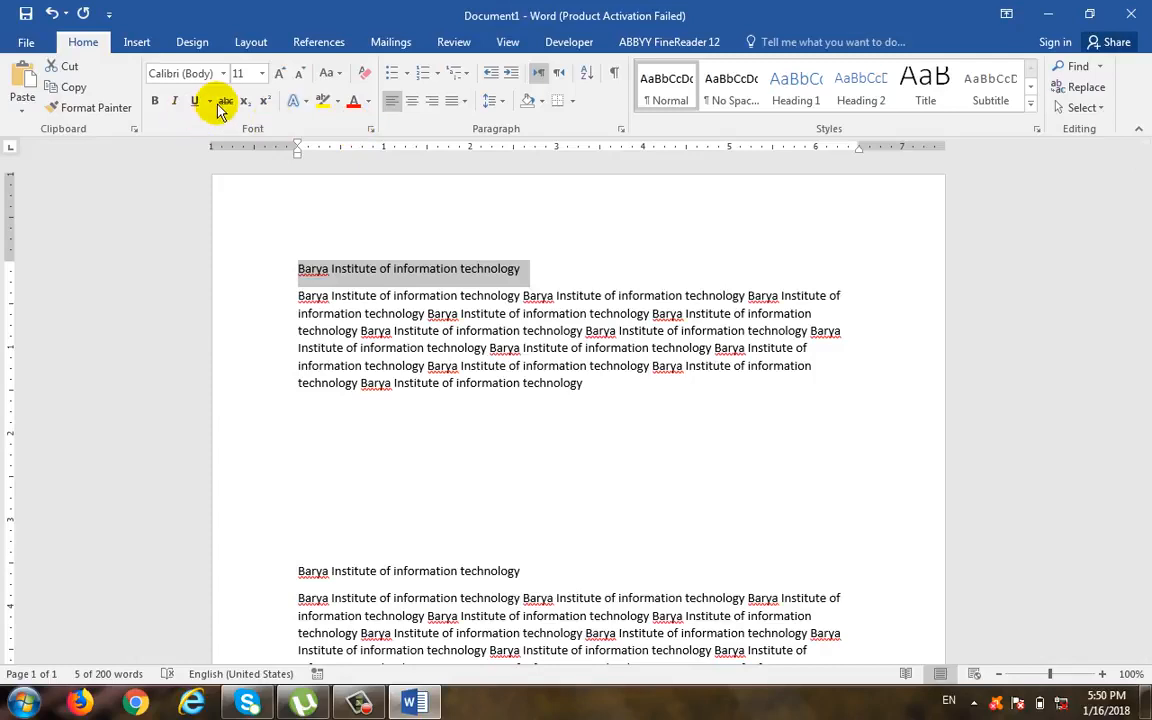
{"action": "left_click", "coordinate": [263, 74]}
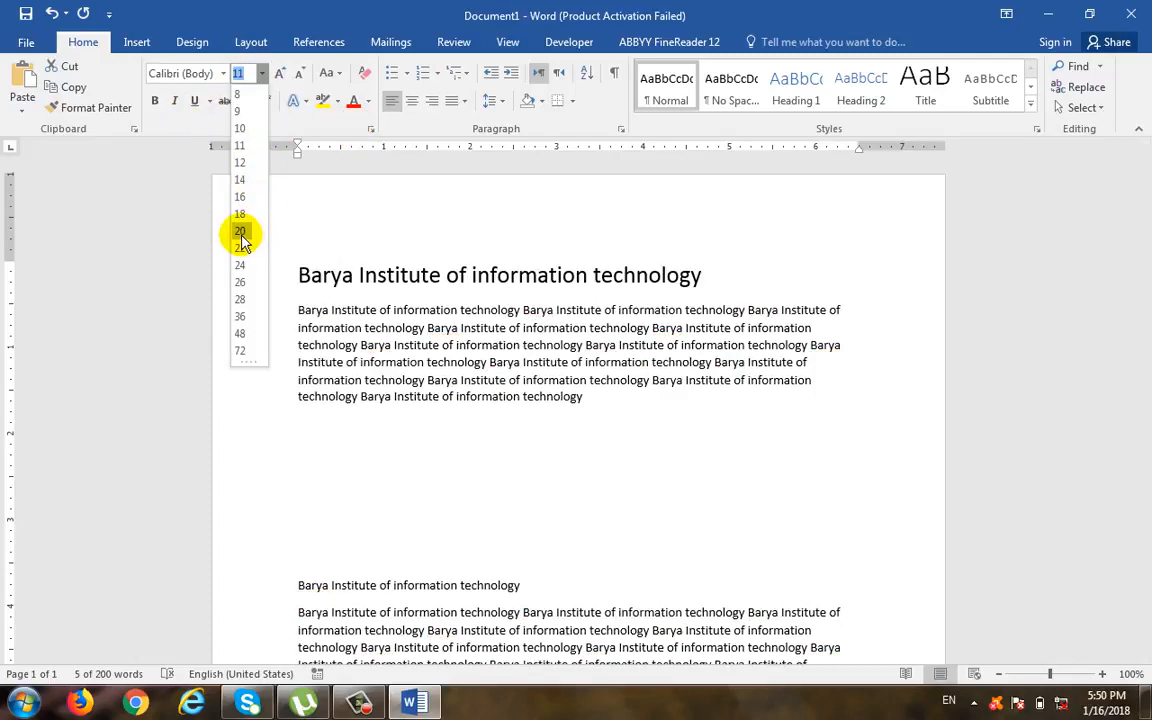
{"action": "left_click", "coordinate": [243, 235]}
{"action": "left_click", "coordinate": [155, 101]}
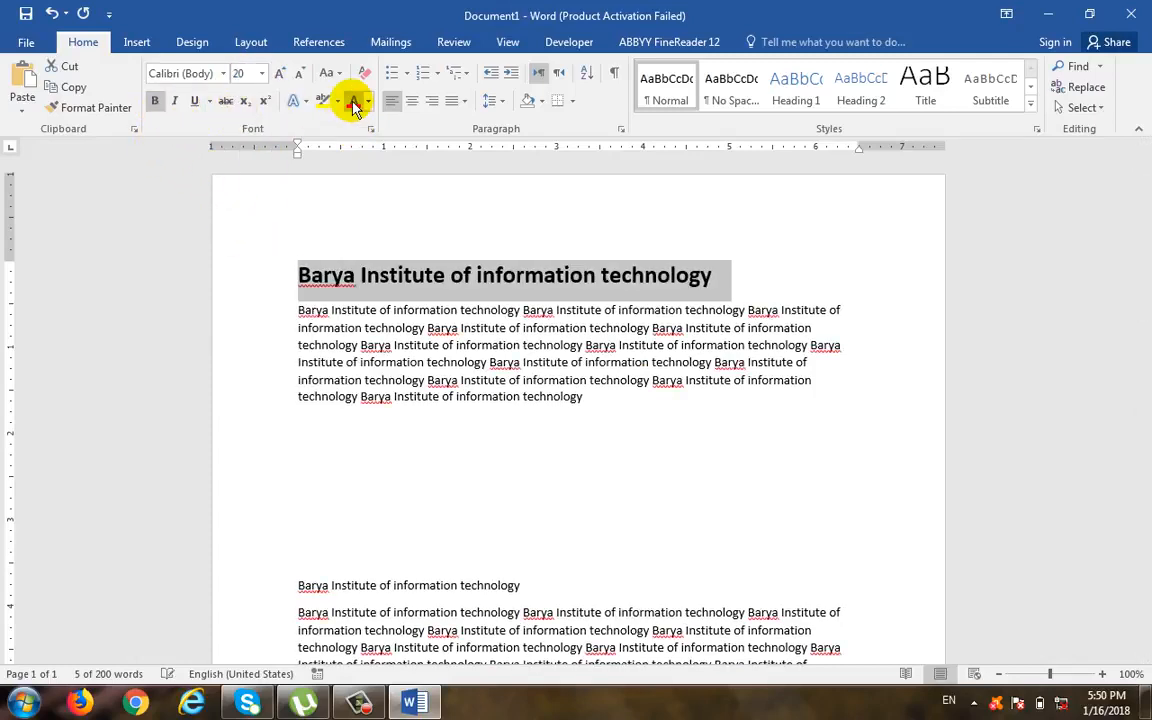
{"action": "left_click", "coordinate": [355, 105]}
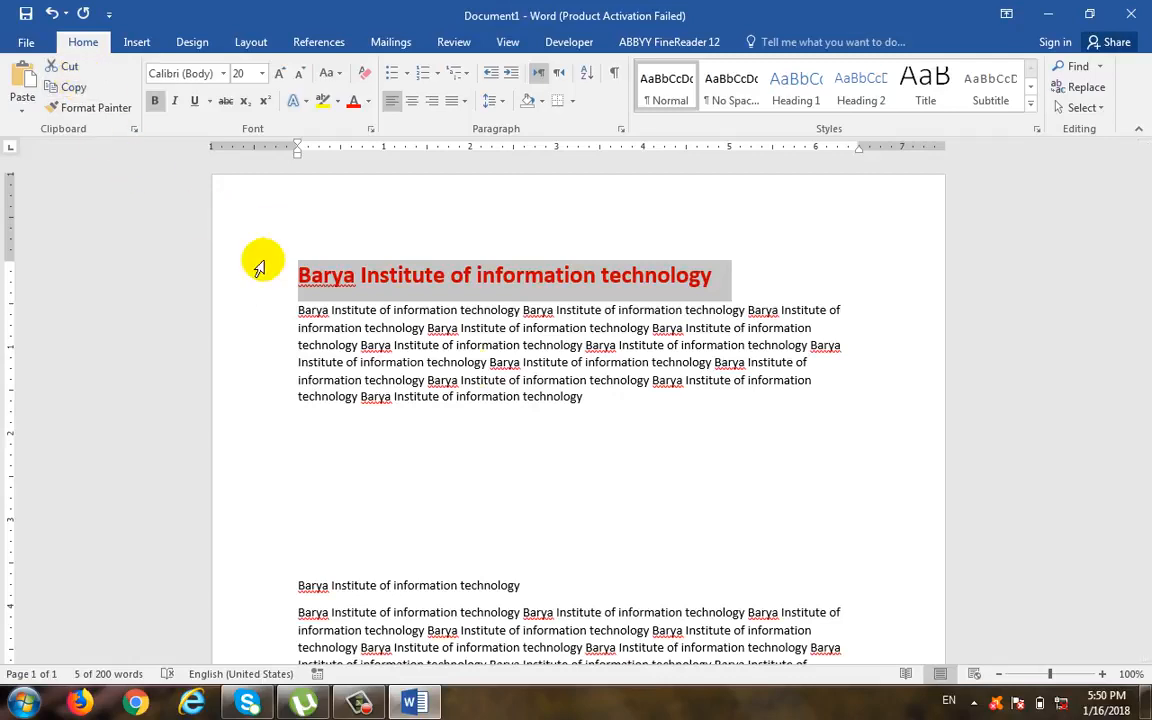
Step: Paste the copied red heading on a blank line below the first long paragraph and undo the paste
{"action": "left_click", "coordinate": [440, 480]}
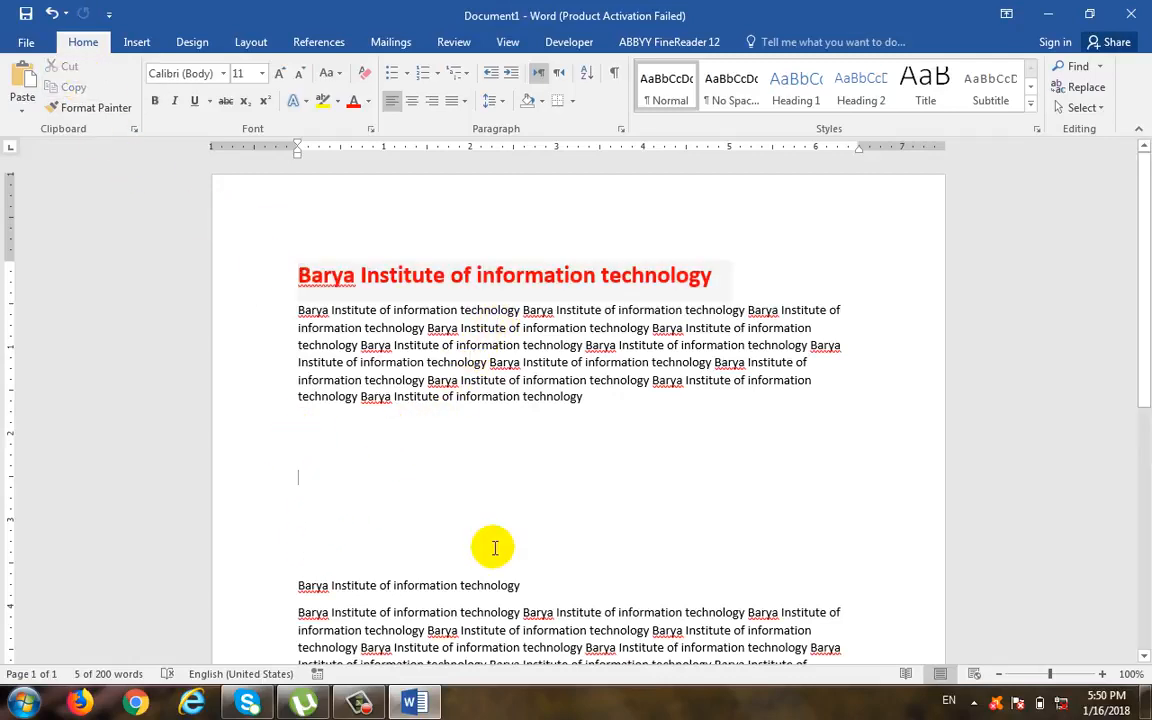
{"action": "left_click", "coordinate": [20, 75]}
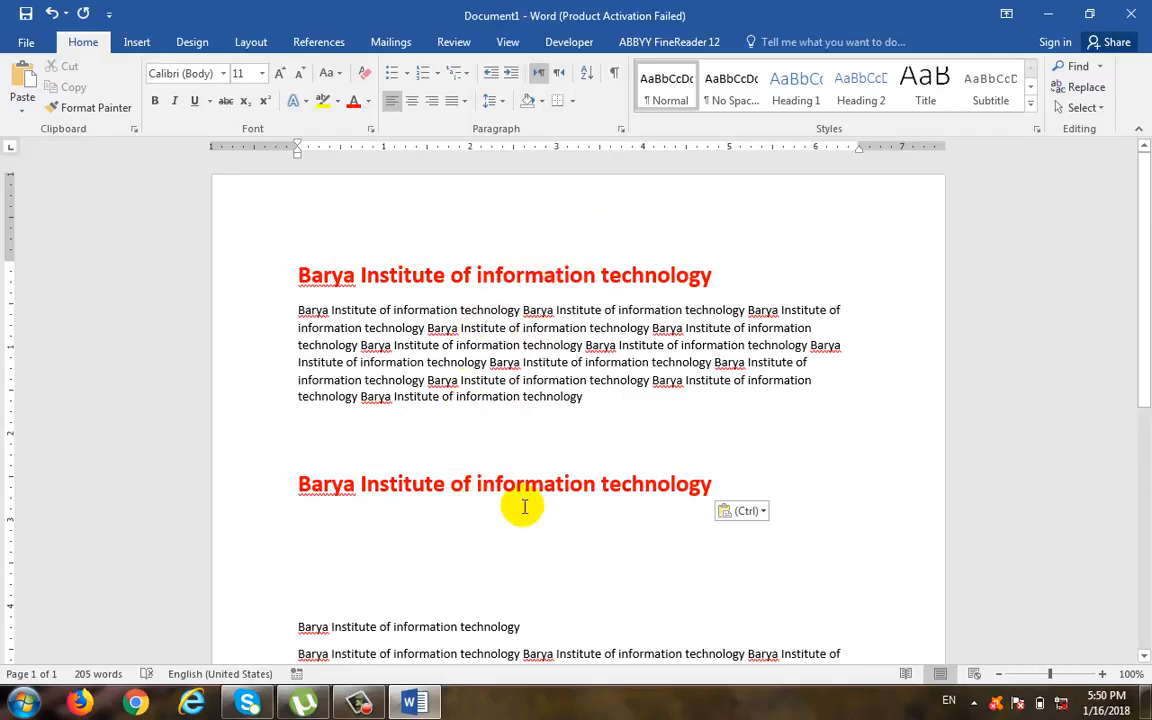
{"action": "key", "text": "ctrl+z"}
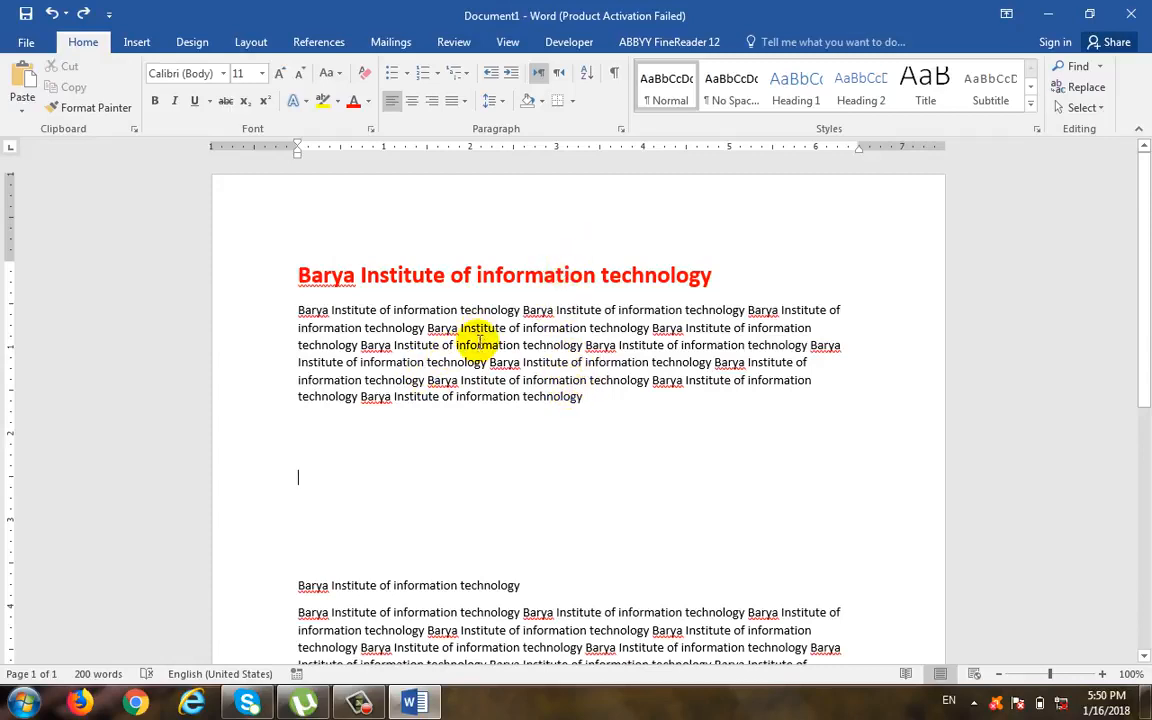
Step: Use Paste Special to paste the copied heading below the first long paragraph as a Microsoft Word Document Object
{"action": "left_click", "coordinate": [20, 100]}
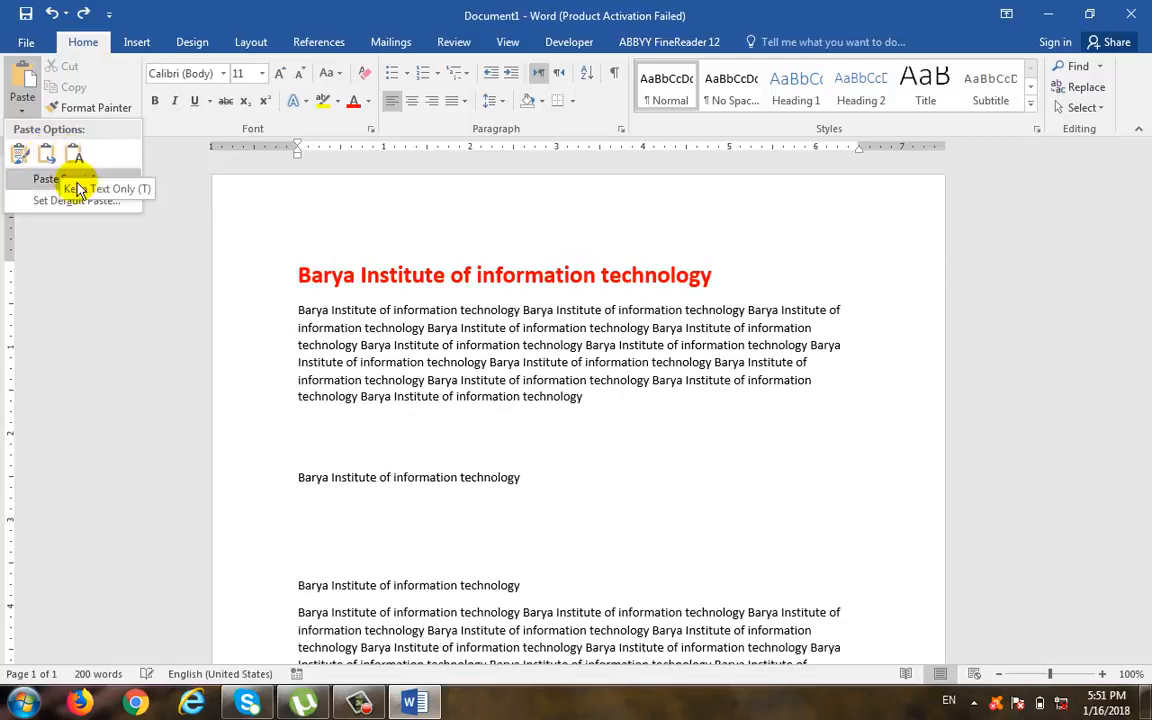
{"action": "left_click", "coordinate": [130, 215]}
{"action": "key", "text": "ctrl+alt+v"}
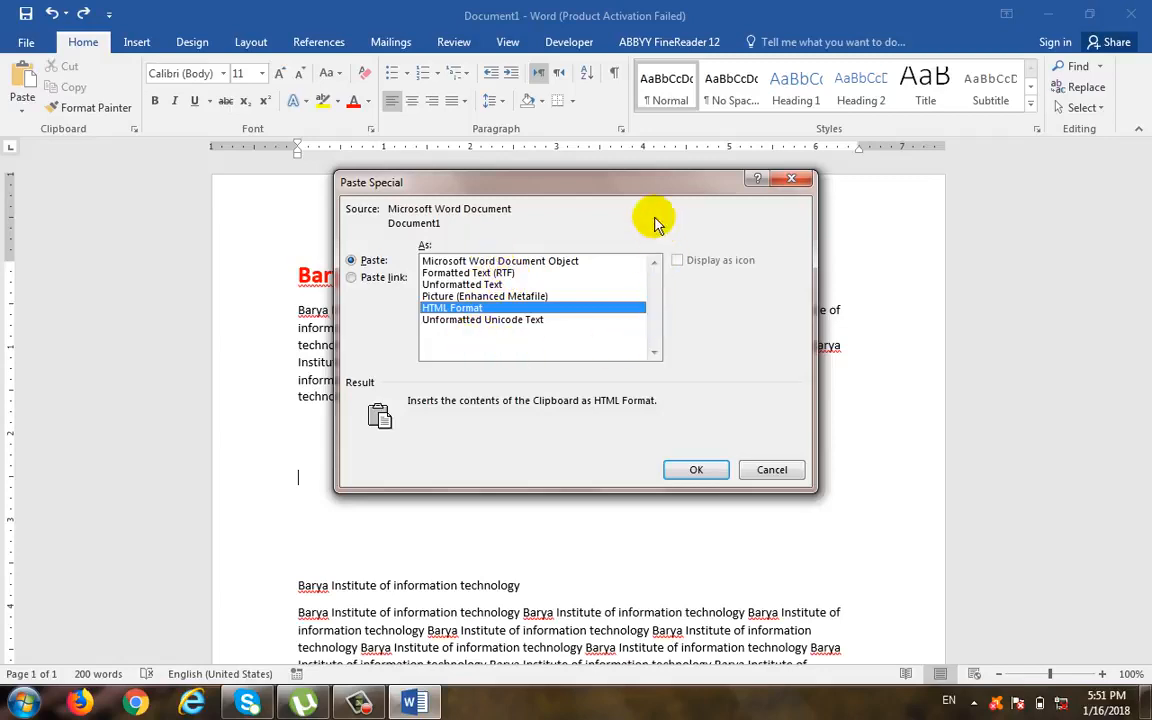
{"action": "left_click_drag", "start_coordinate": [546, 180], "coordinate": [813, 232]}
{"action": "left_click", "coordinate": [868, 315]}
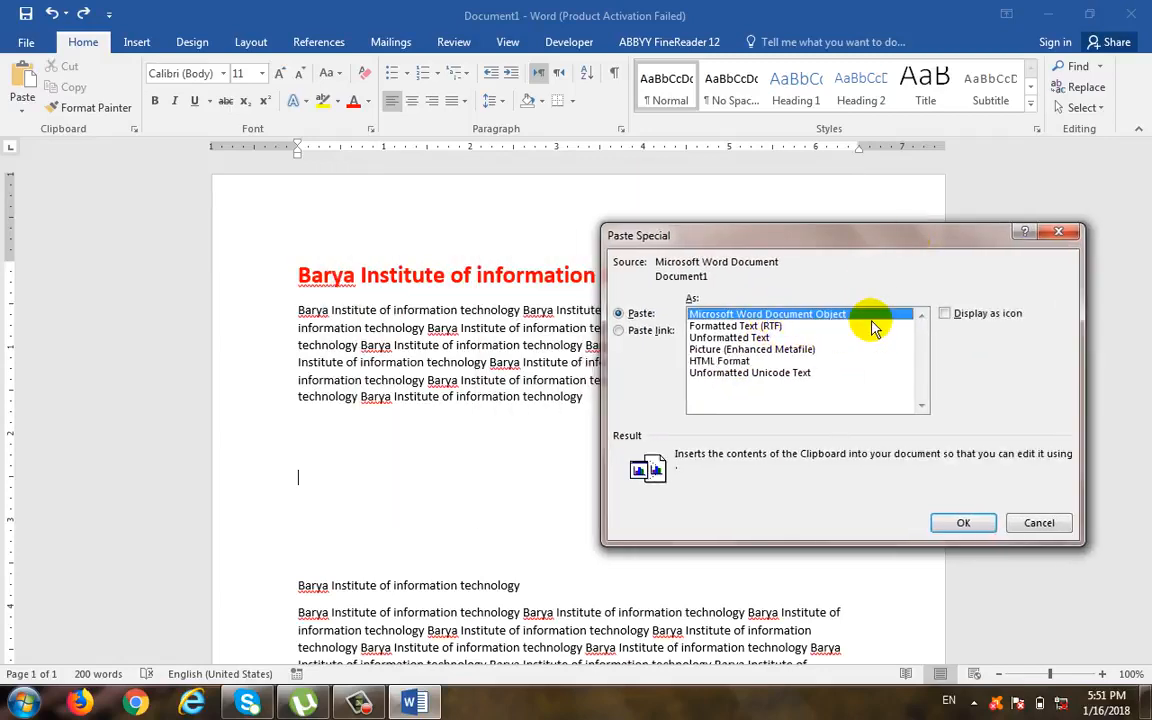
{"action": "left_click", "coordinate": [955, 522]}
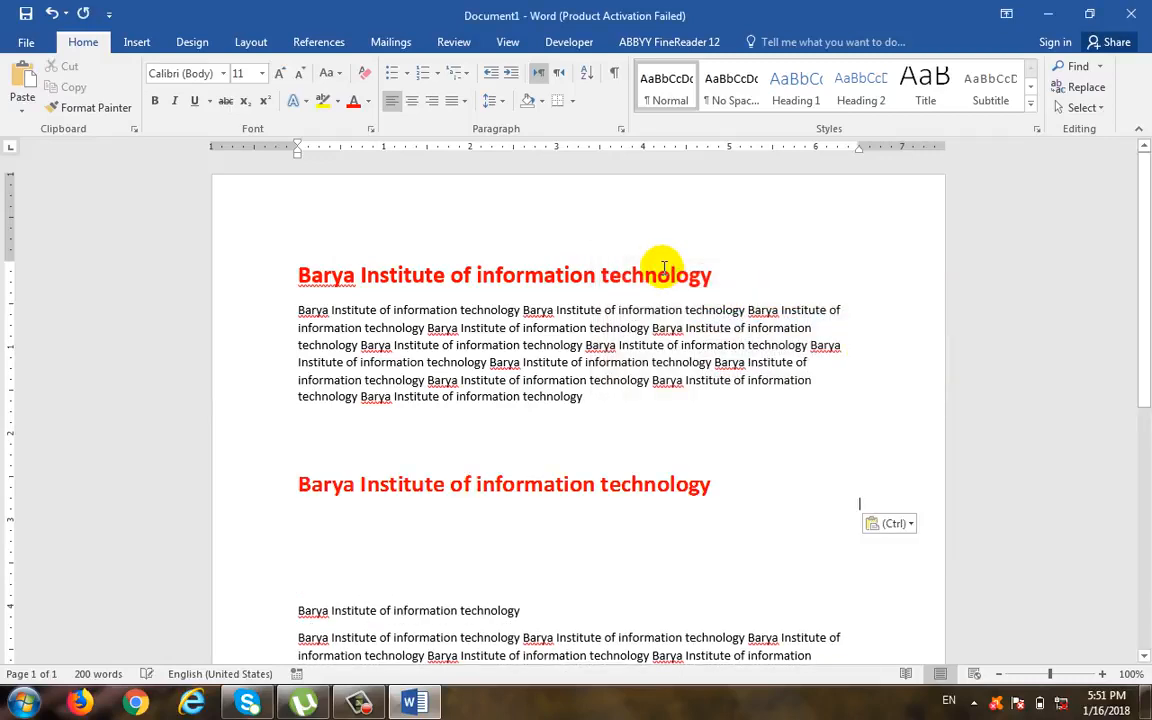
Step: Resize the embedded heading object so its frame is slightly taller and just wide enough for the text
{"action": "left_click", "coordinate": [560, 499]}
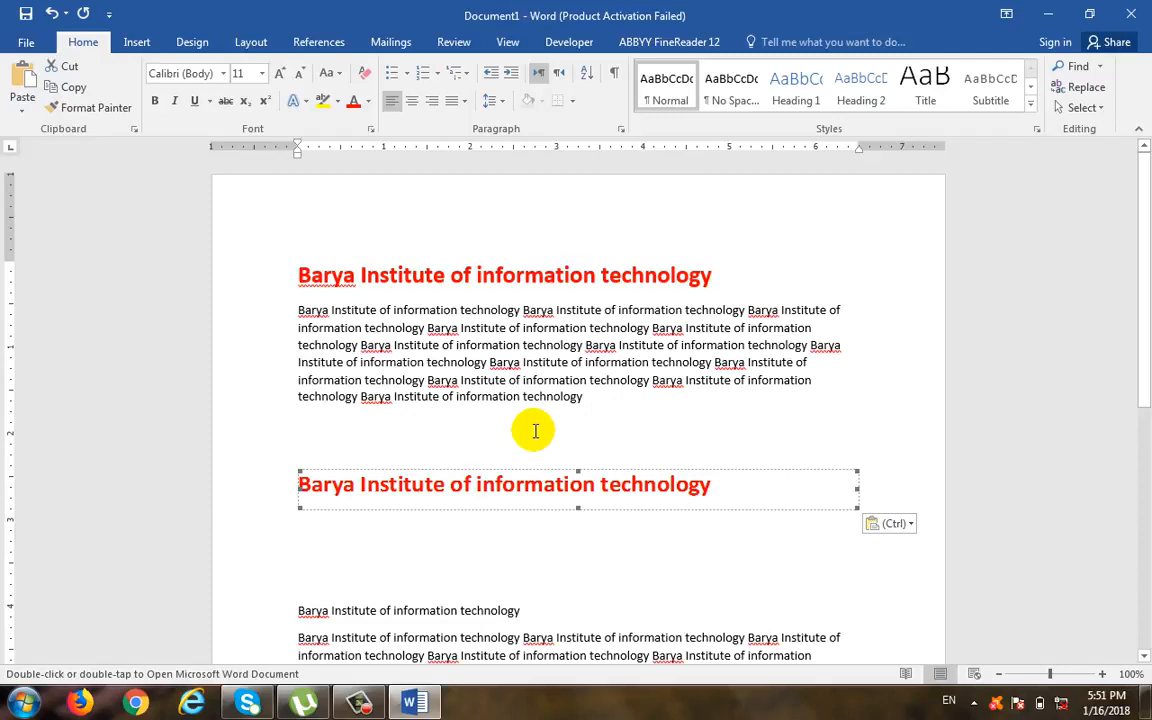
{"action": "left_click", "coordinate": [587, 562]}
{"action": "left_click", "coordinate": [563, 494]}
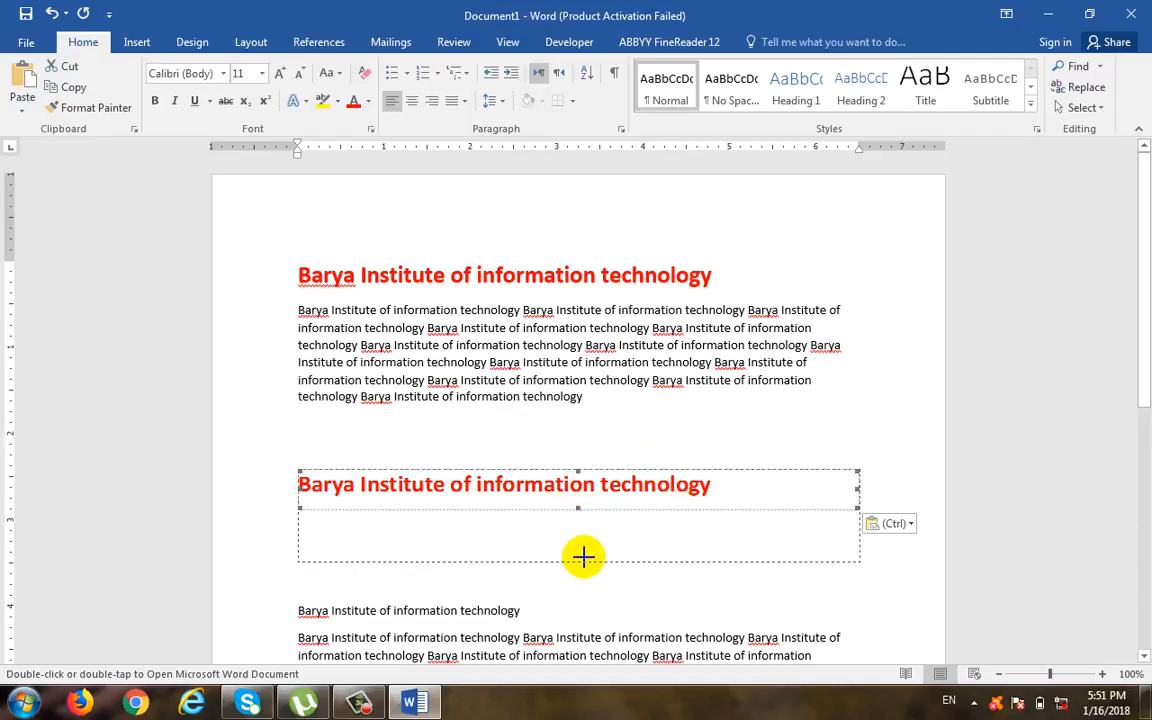
{"action": "left_click_drag", "start_coordinate": [583, 556], "coordinate": [585, 558]}
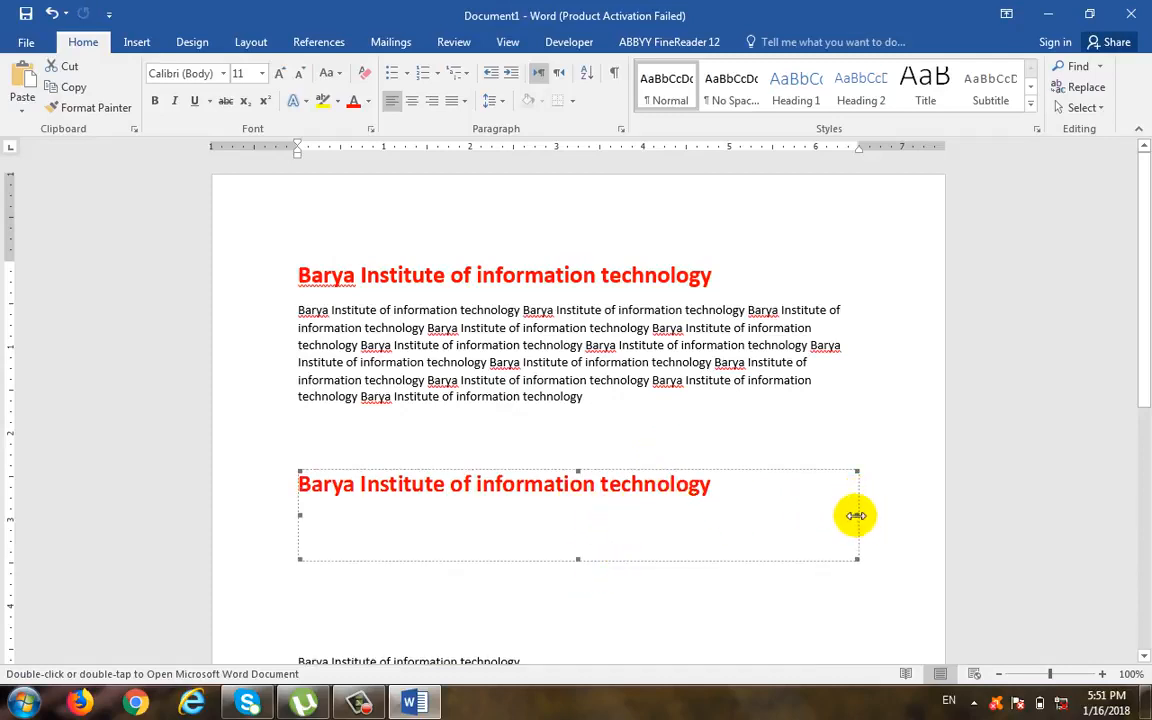
{"action": "left_click_drag", "start_coordinate": [855, 515], "coordinate": [718, 515]}
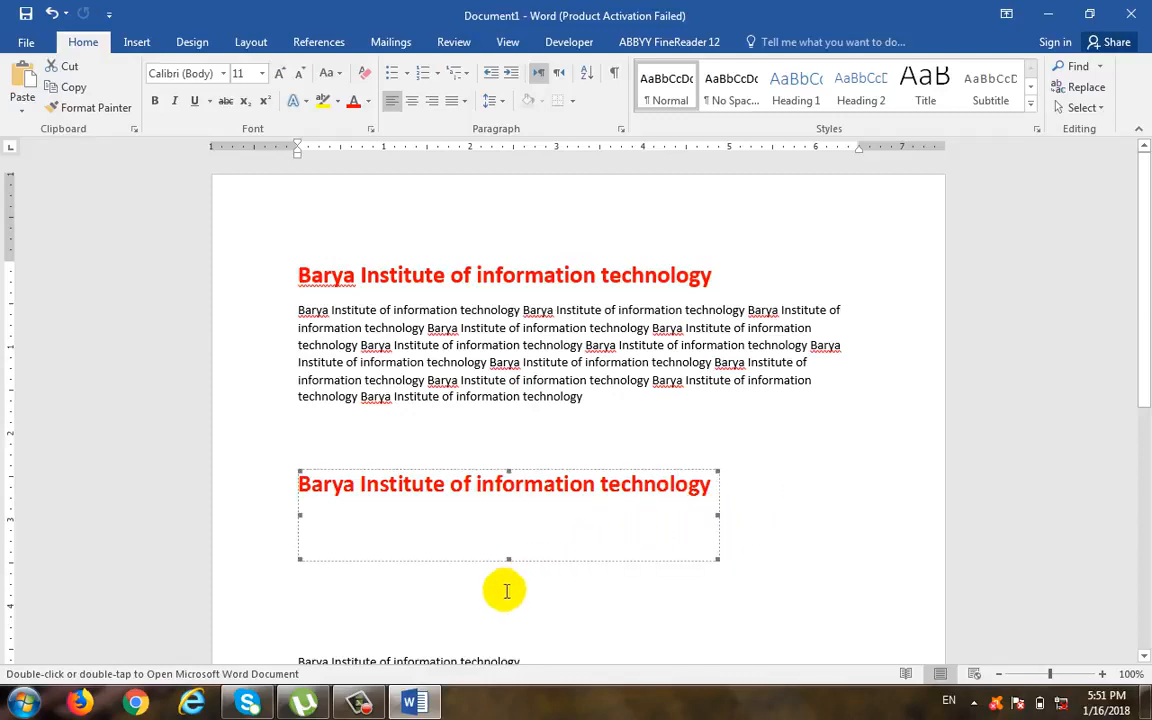
{"action": "left_click_drag", "start_coordinate": [510, 557], "coordinate": [555, 520]}
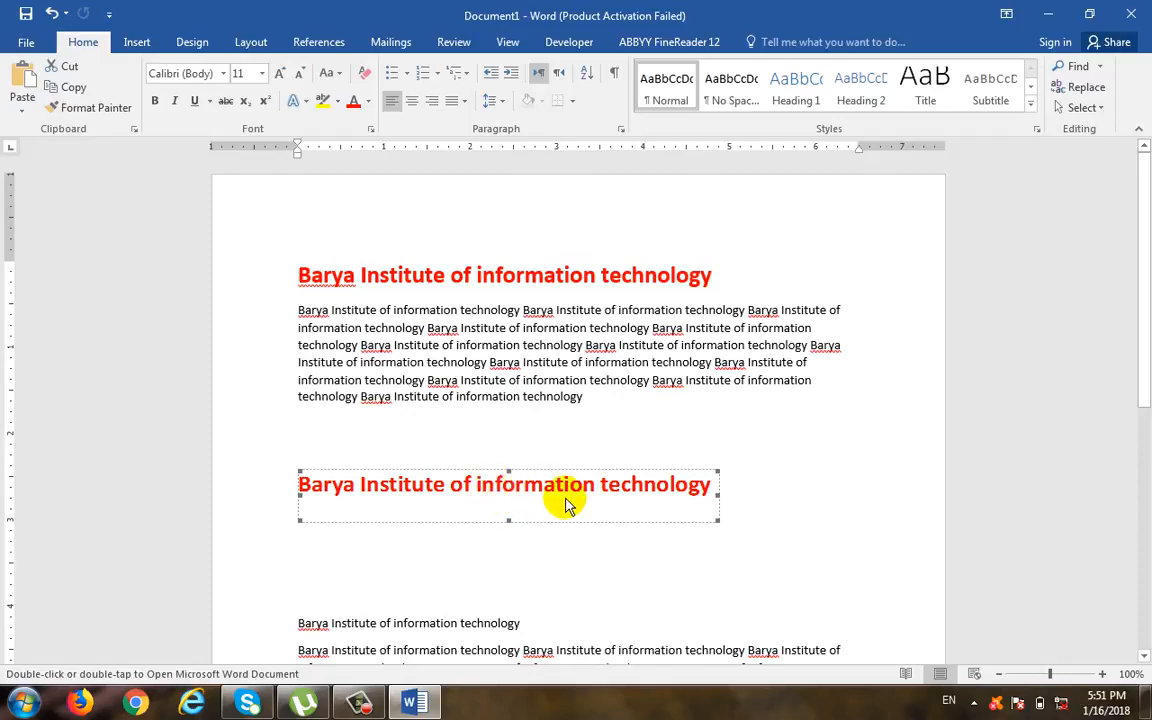
Step: Open the embedded heading object for editing, delete the word "technology" from it and return to the main document
{"action": "double_click", "coordinate": [563, 492]}
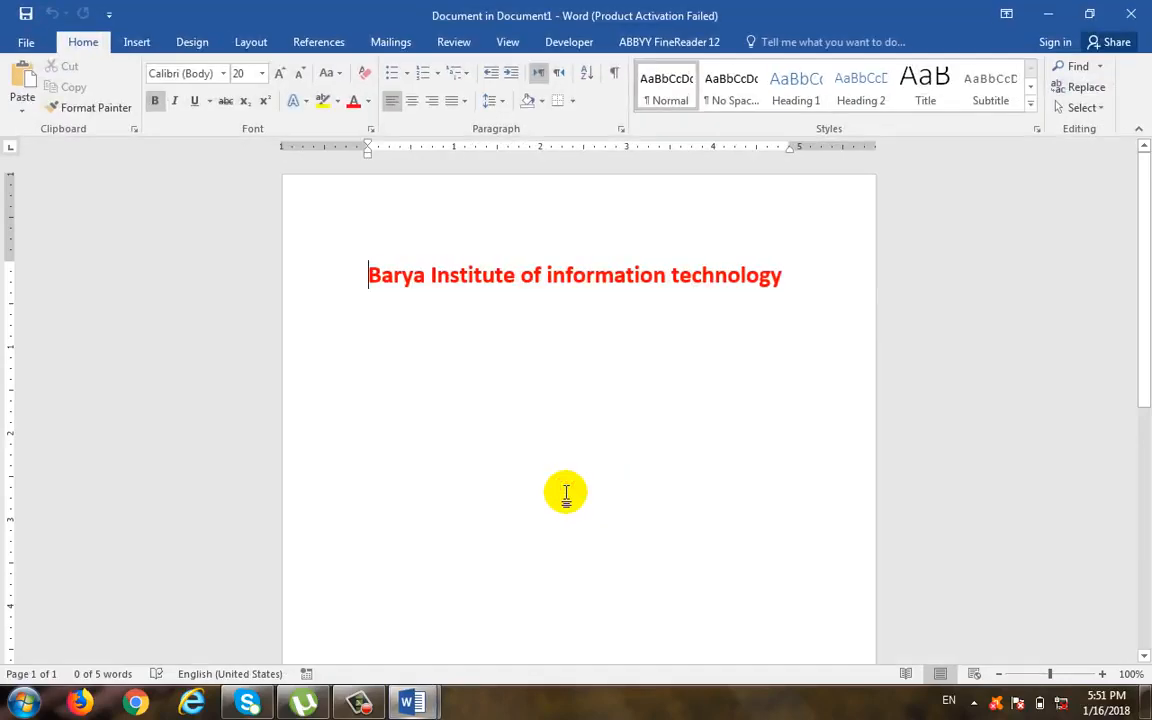
{"action": "left_click", "coordinate": [746, 273]}
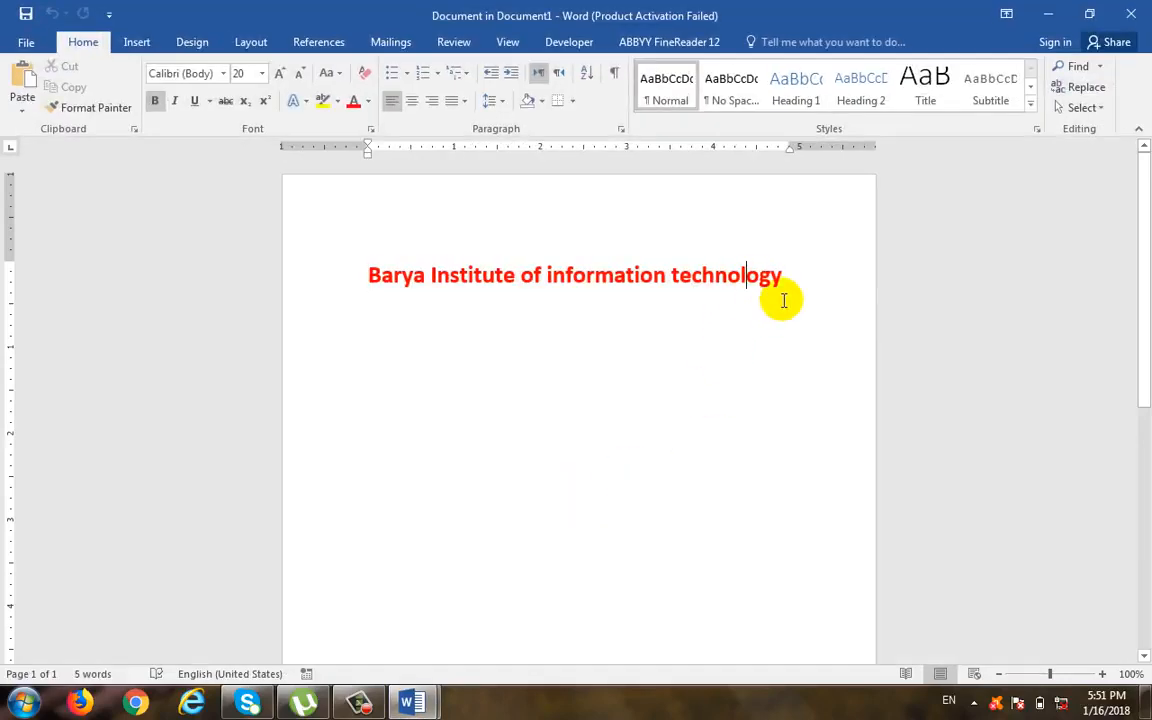
{"action": "left_click", "coordinate": [791, 273]}
{"action": "key", "text": "BackSpace"}
{"action": "key", "text": "BackSpace"}
{"action": "key", "text": "BackSpace"}
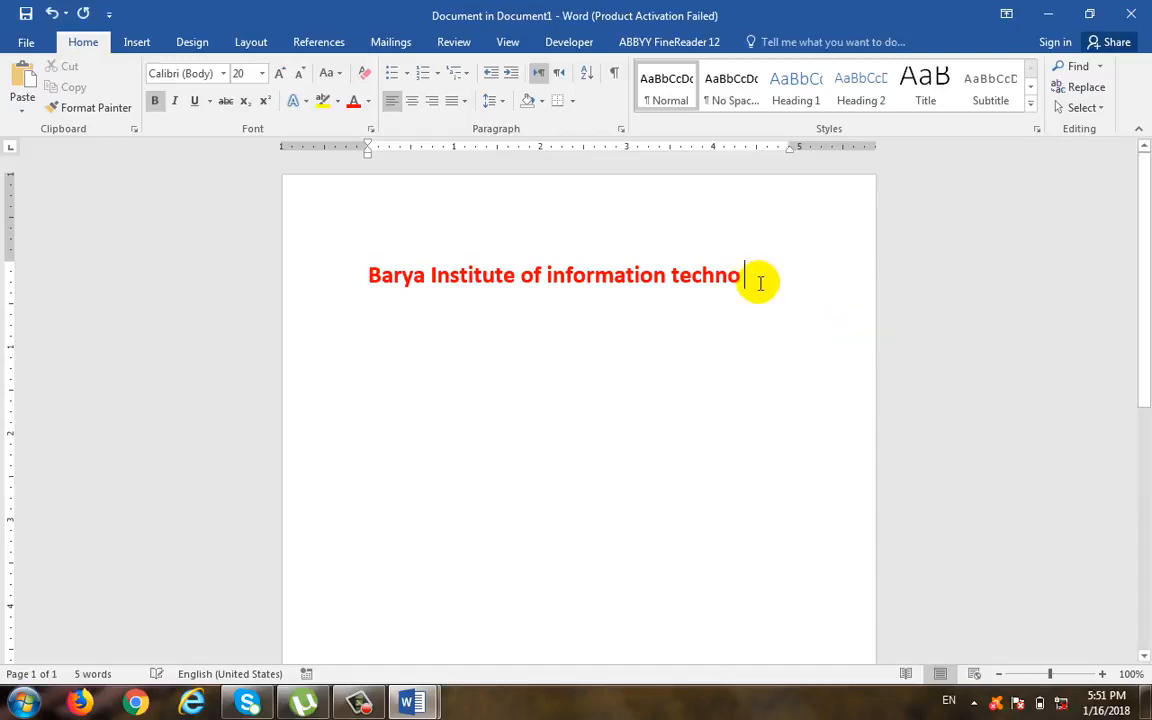
{"action": "key", "text": "BackSpace"}
{"action": "key", "text": "BackSpace"}
{"action": "key", "text": "BackSpace"}
{"action": "key", "text": "BackSpace"}
{"action": "key", "text": "BackSpace"}
{"action": "key", "text": "BackSpace"}
{"action": "key", "text": "BackSpace"}
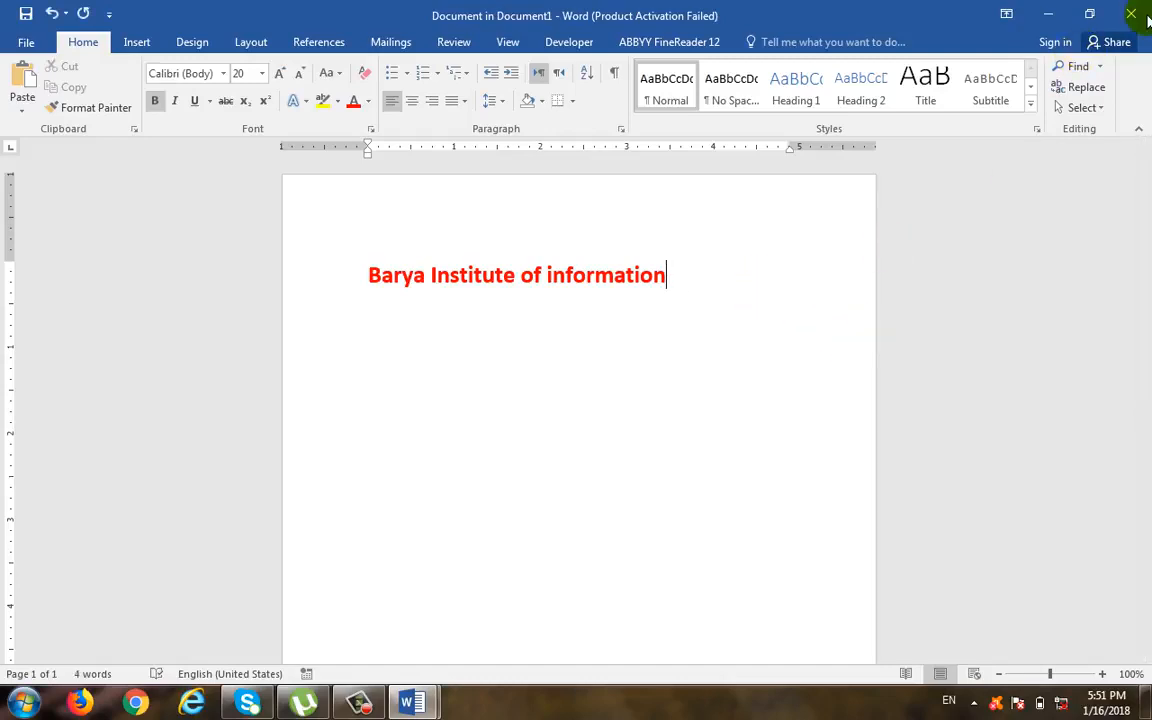
{"action": "left_click", "coordinate": [1017, 165]}
{"action": "left_click", "coordinate": [545, 490]}
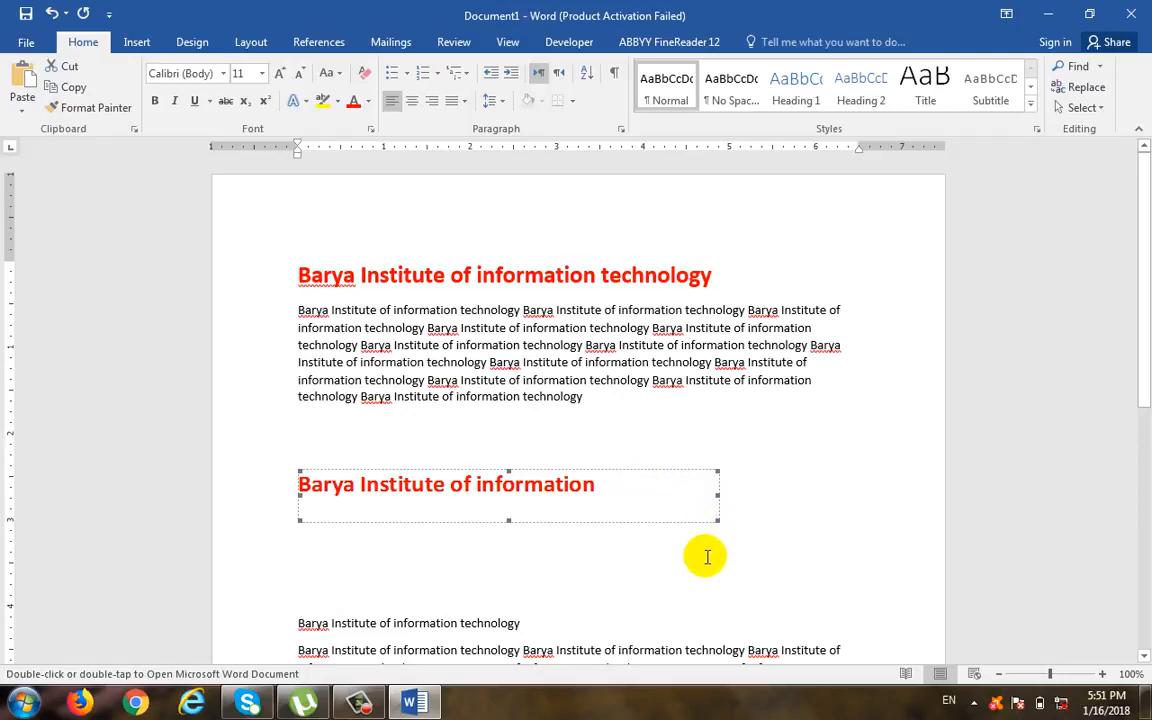
Step: Use Paste Special to paste the copied heading as Formatted Text (RTF) on the blank line below the embedded object
{"action": "left_click", "coordinate": [592, 566]}
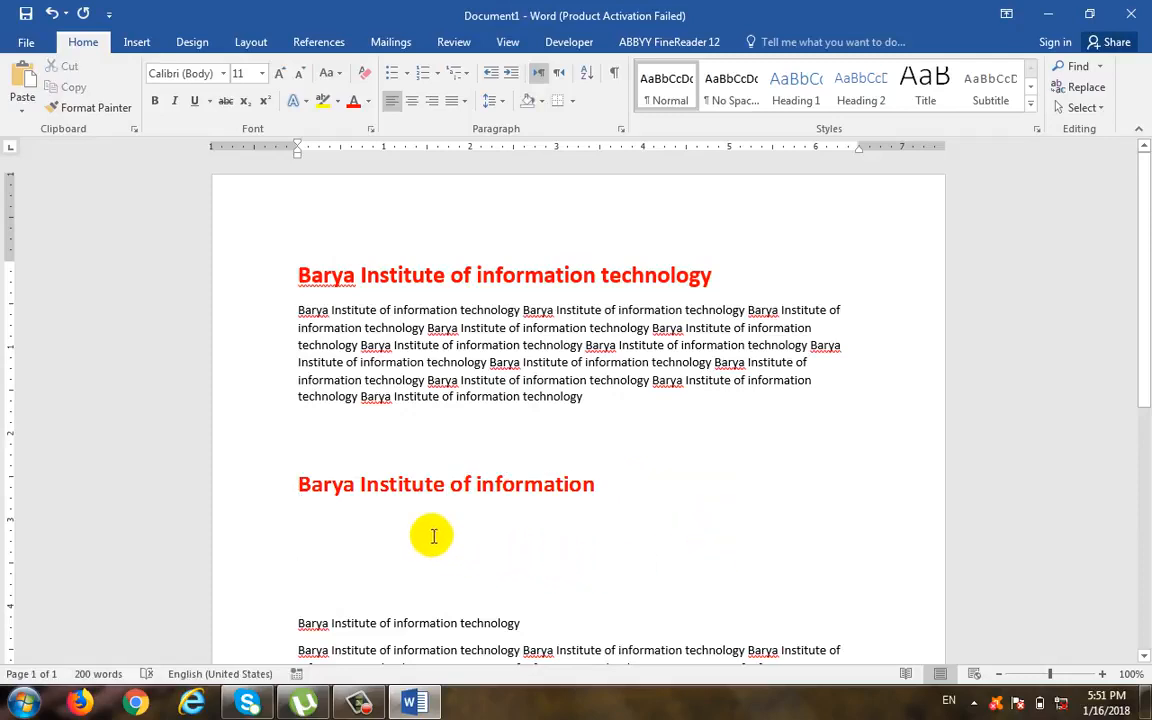
{"action": "left_click", "coordinate": [20, 108]}
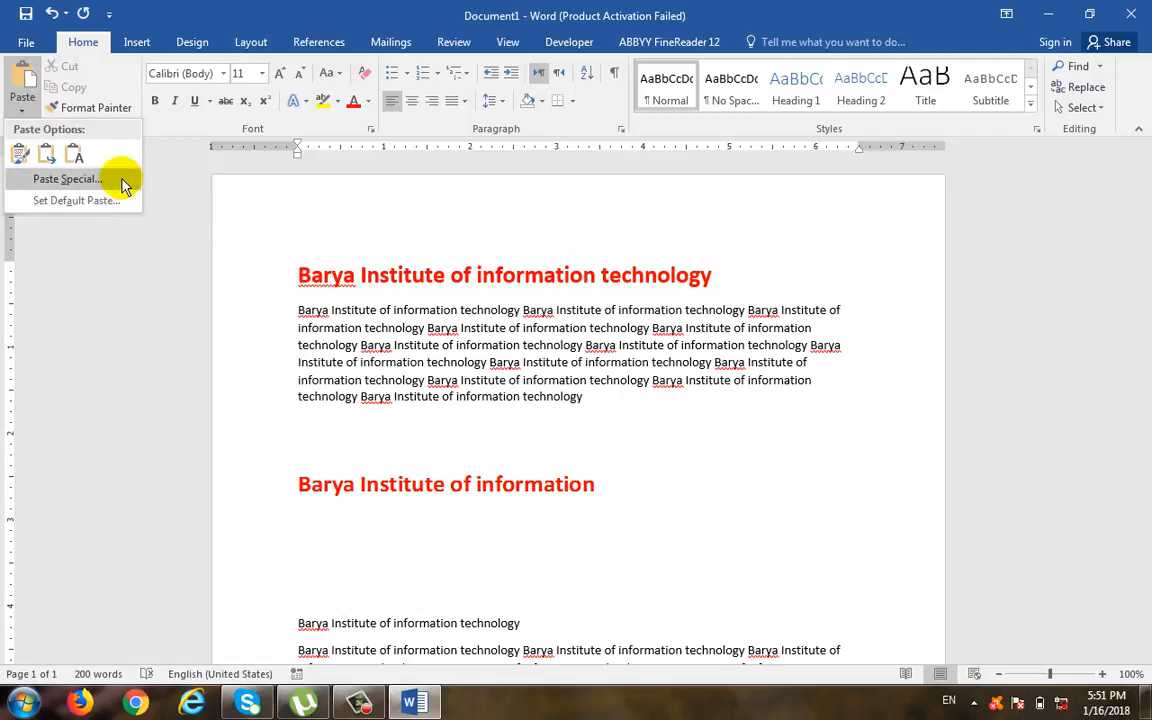
{"action": "left_click", "coordinate": [118, 180]}
{"action": "left_click", "coordinate": [752, 328]}
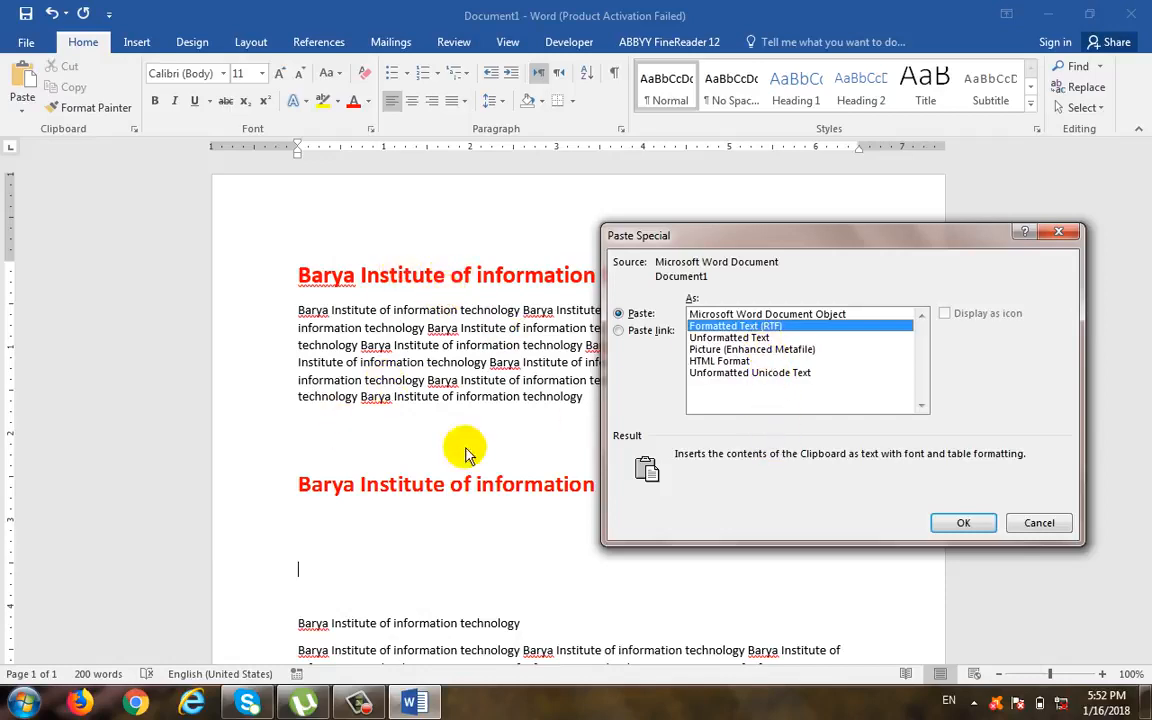
{"action": "left_click", "coordinate": [948, 524]}
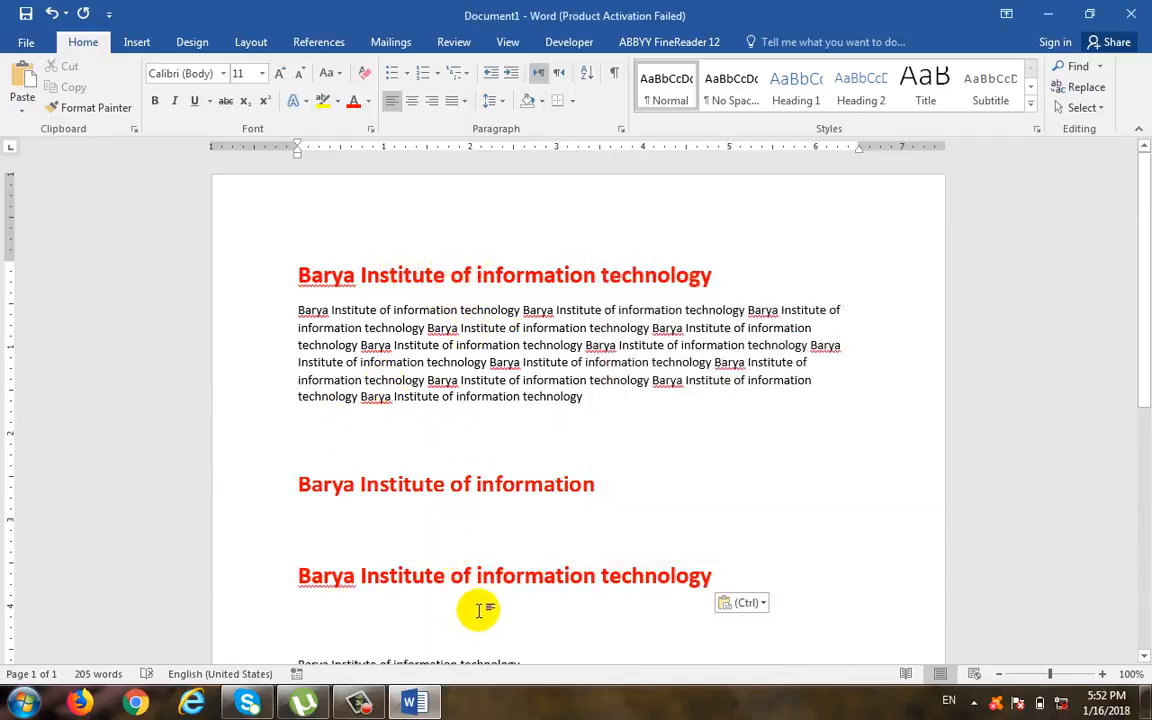
Step: Delete the last letter of the newly pasted heading, select the embedded object for comparison, and undo the deletion
{"action": "left_click", "coordinate": [848, 590]}
{"action": "key", "text": "BackSpace"}
{"action": "key", "text": "BackSpace"}
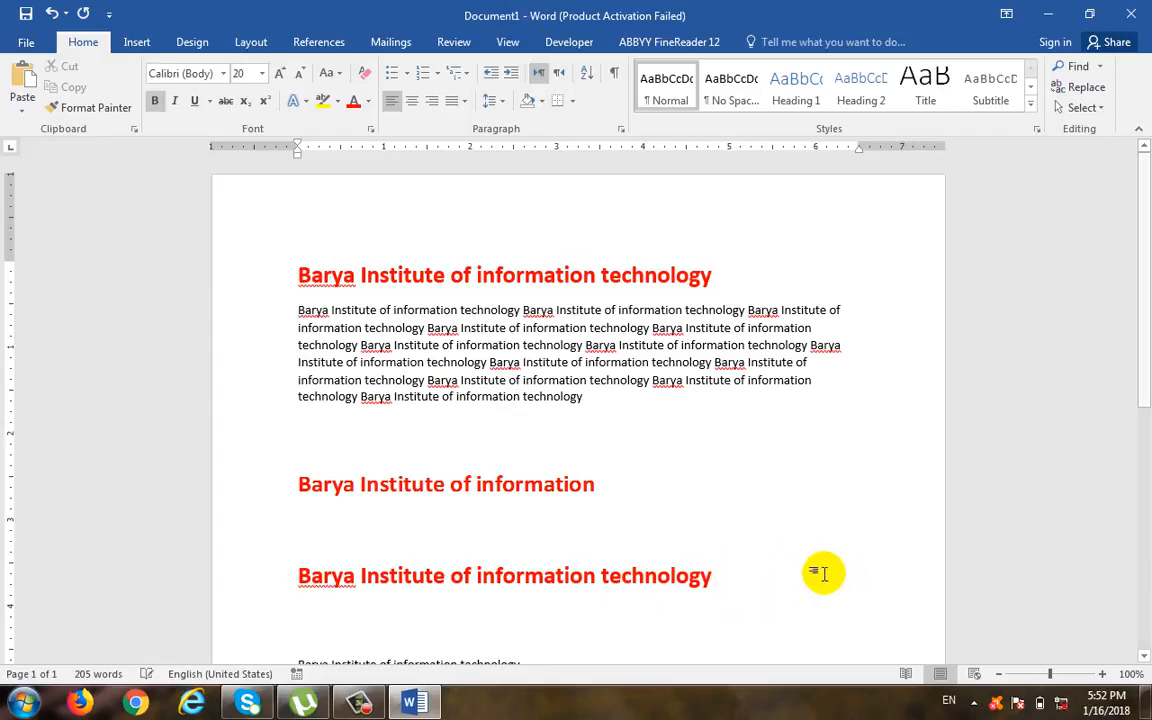
{"action": "left_click", "coordinate": [576, 485]}
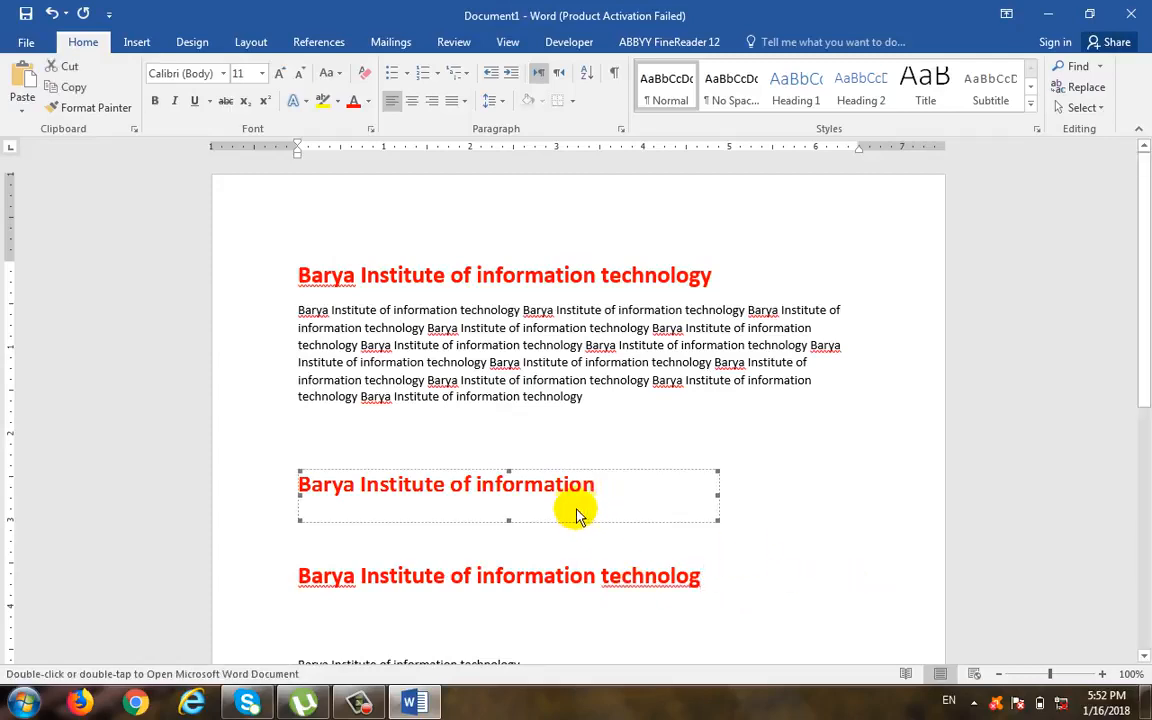
{"action": "left_click", "coordinate": [619, 596]}
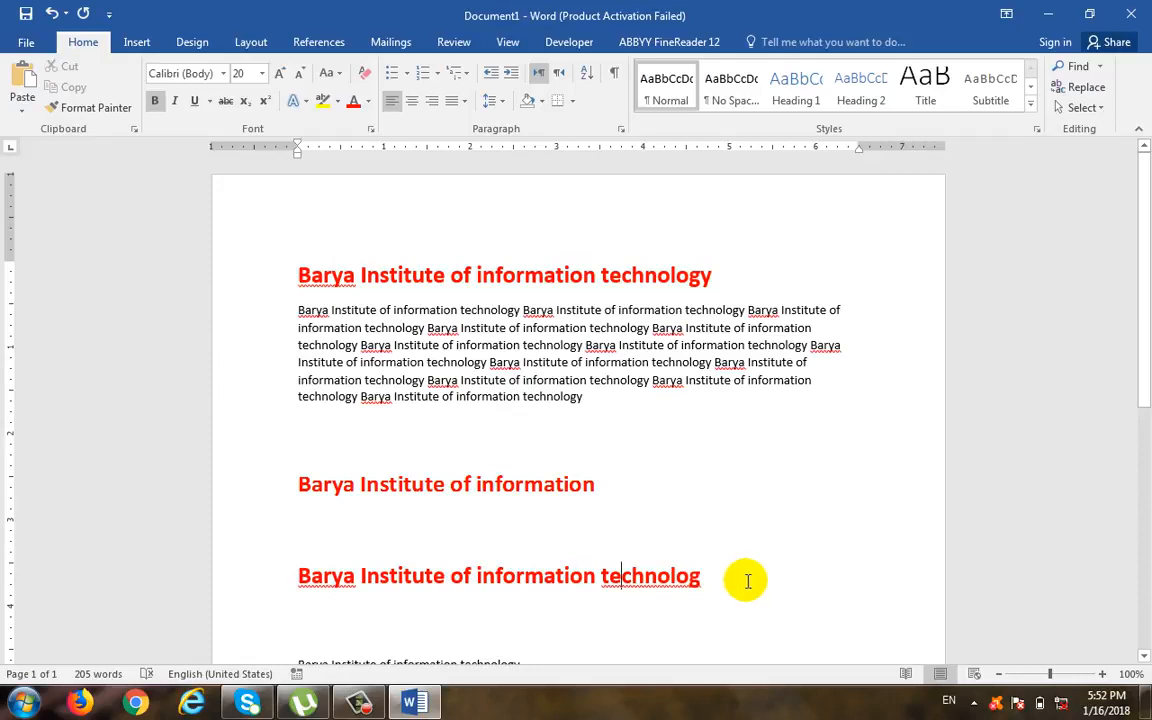
{"action": "key", "text": "ctrl+z"}
Step: Use Paste Special to paste the copied heading as Unformatted Text on the line below the formatted heading, and undo the paste
{"action": "left_click", "coordinate": [458, 612]}
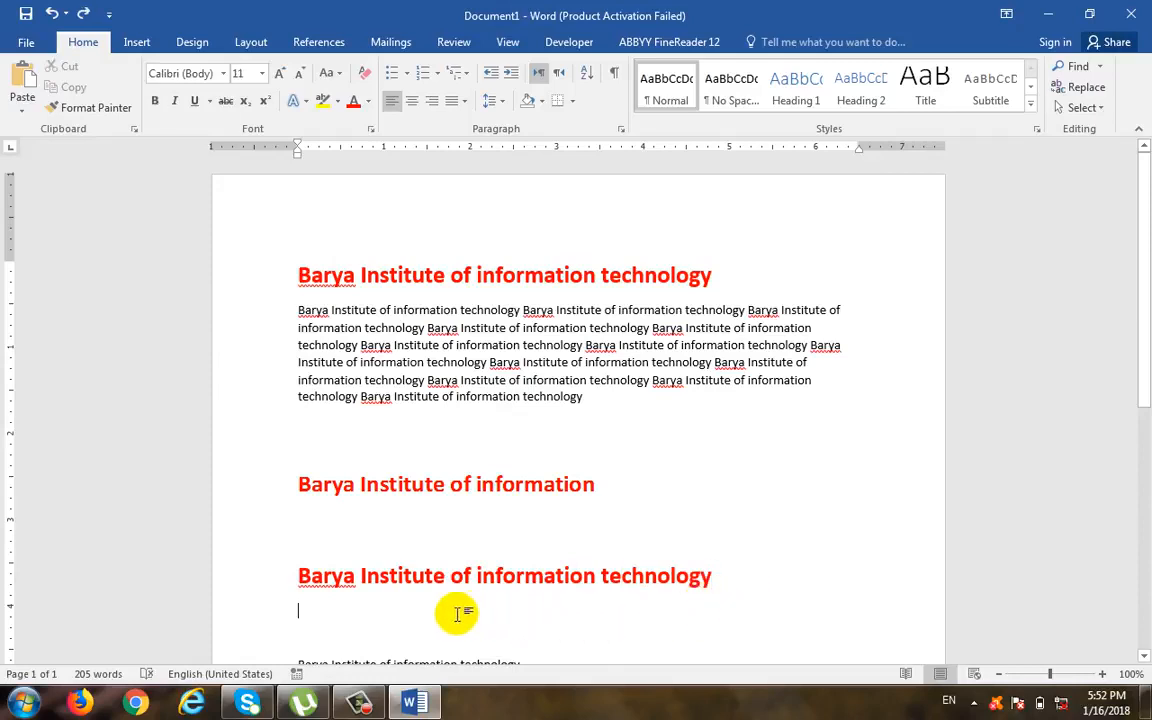
{"action": "left_click", "coordinate": [22, 106]}
{"action": "left_click", "coordinate": [113, 180]}
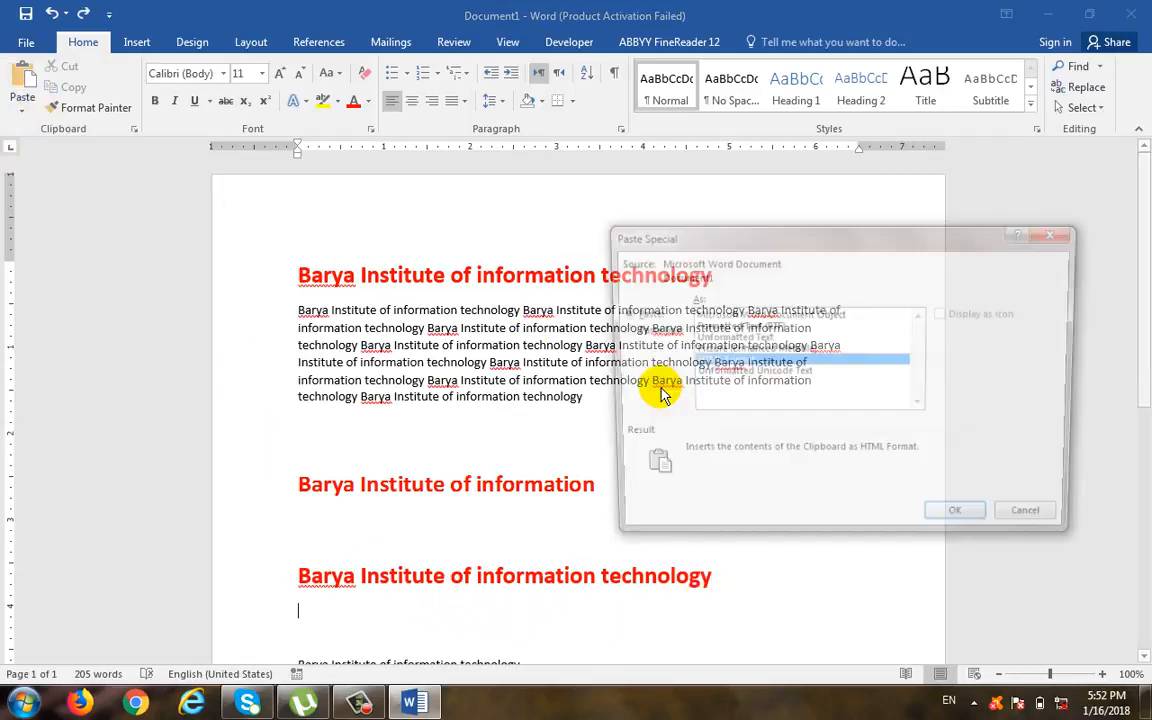
{"action": "left_click", "coordinate": [733, 339]}
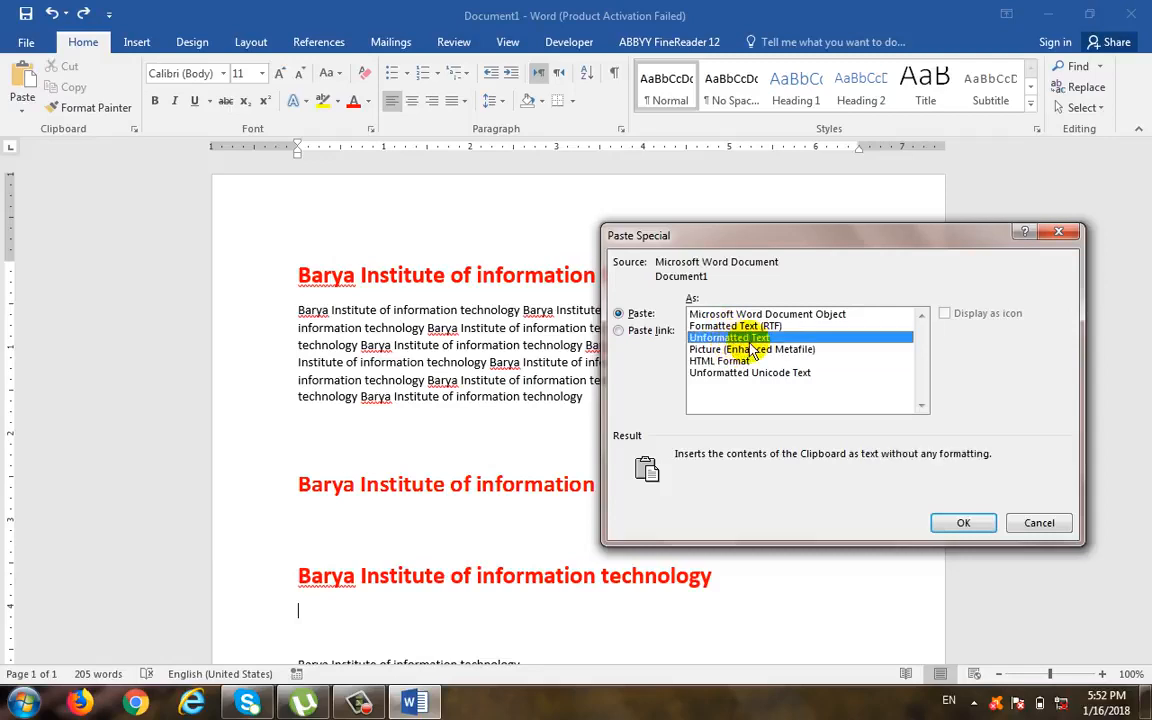
{"action": "left_click", "coordinate": [735, 327]}
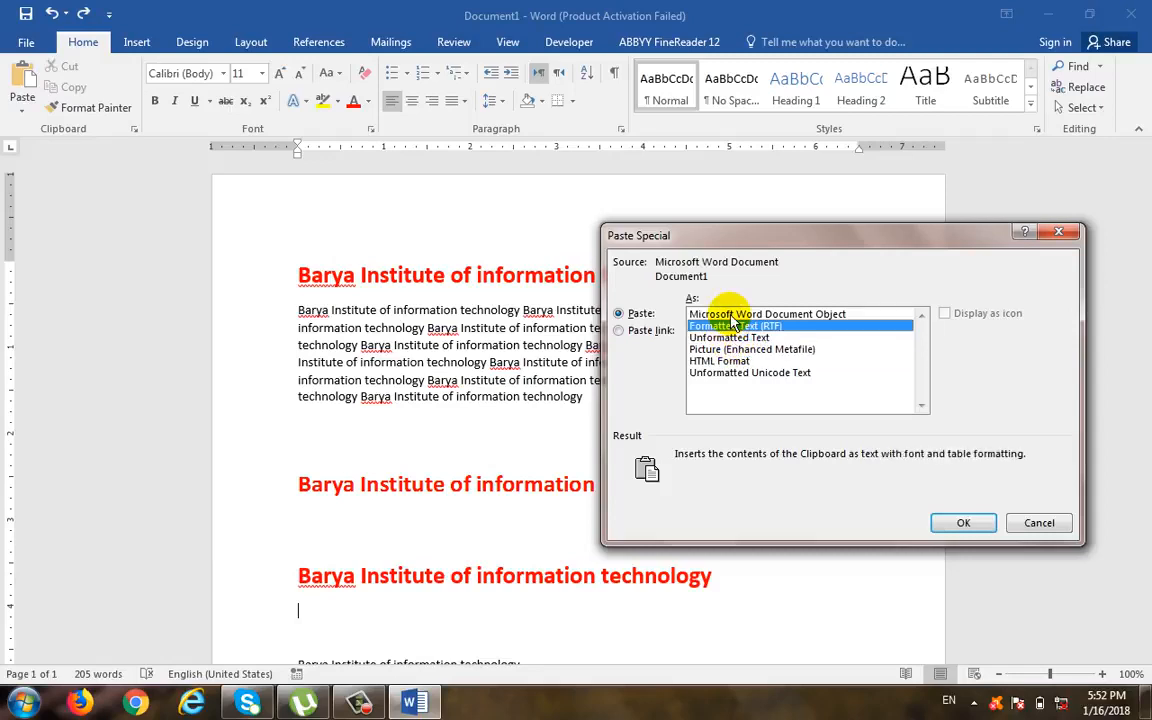
{"action": "left_click", "coordinate": [738, 338]}
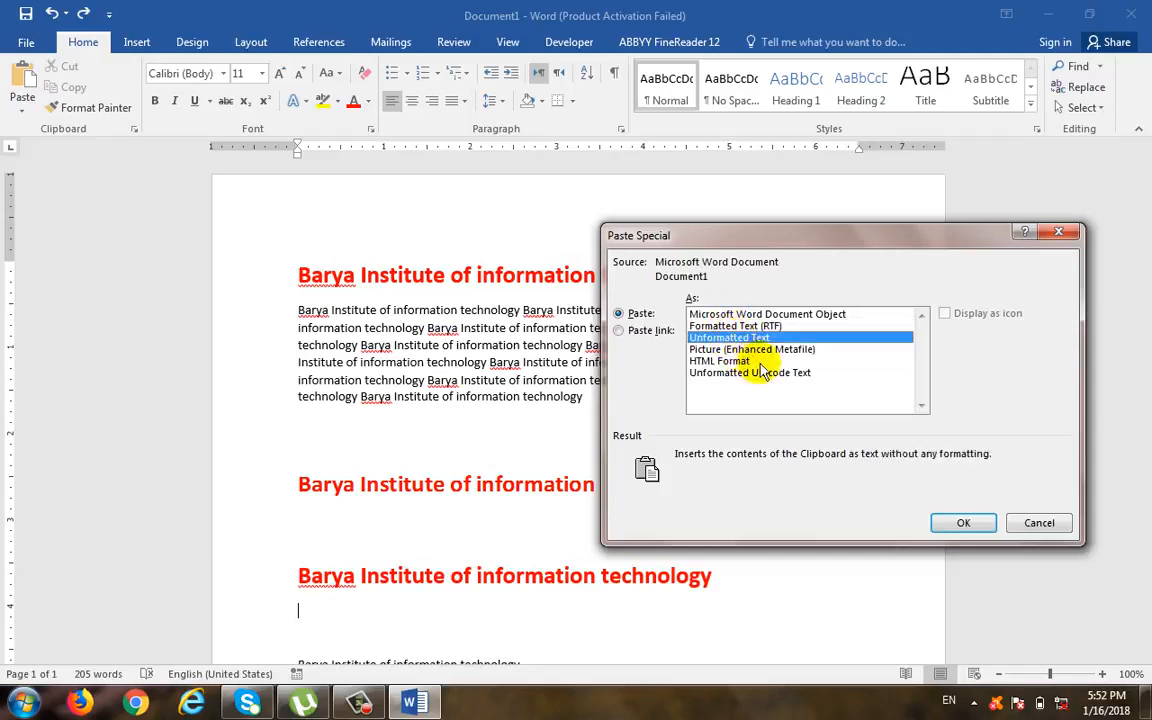
{"action": "left_click", "coordinate": [955, 524]}
{"action": "scroll", "coordinate": [367, 504], "scroll_direction": "down", "scroll_amount": 1}
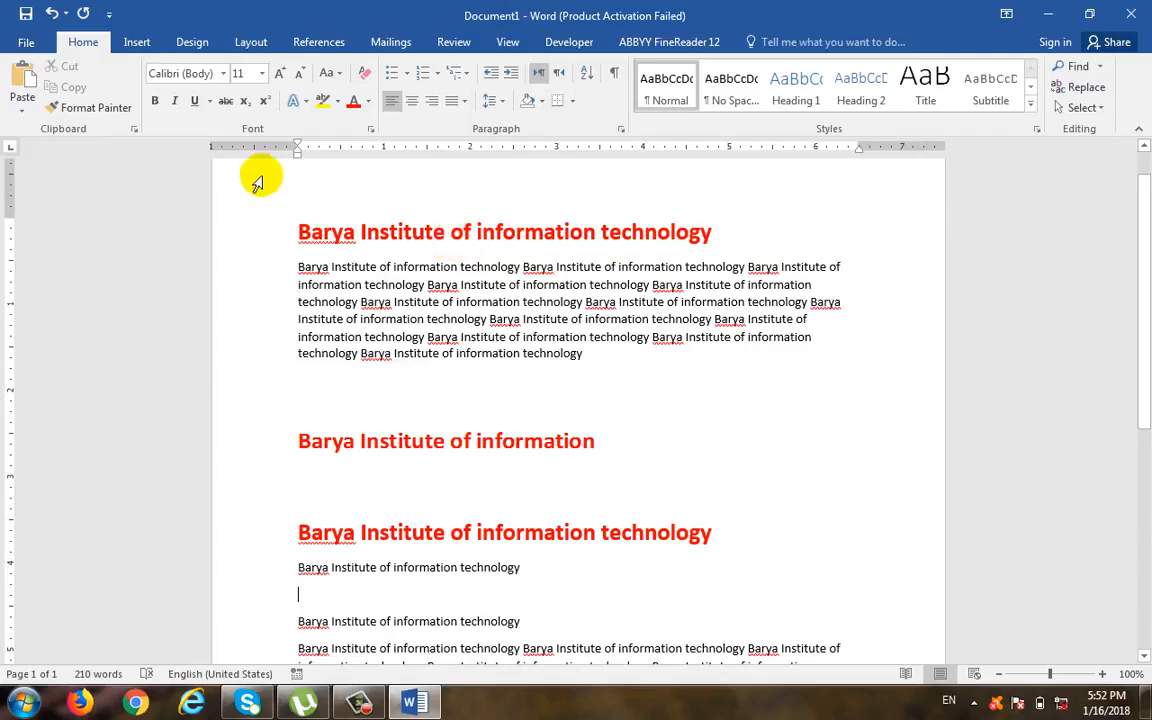
{"action": "key", "text": "ctrl+z"}
Step: Use Paste Special to paste the copied heading as Picture (Enhanced Metafile) on the blank line below the formatted heading
{"action": "left_click", "coordinate": [22, 100]}
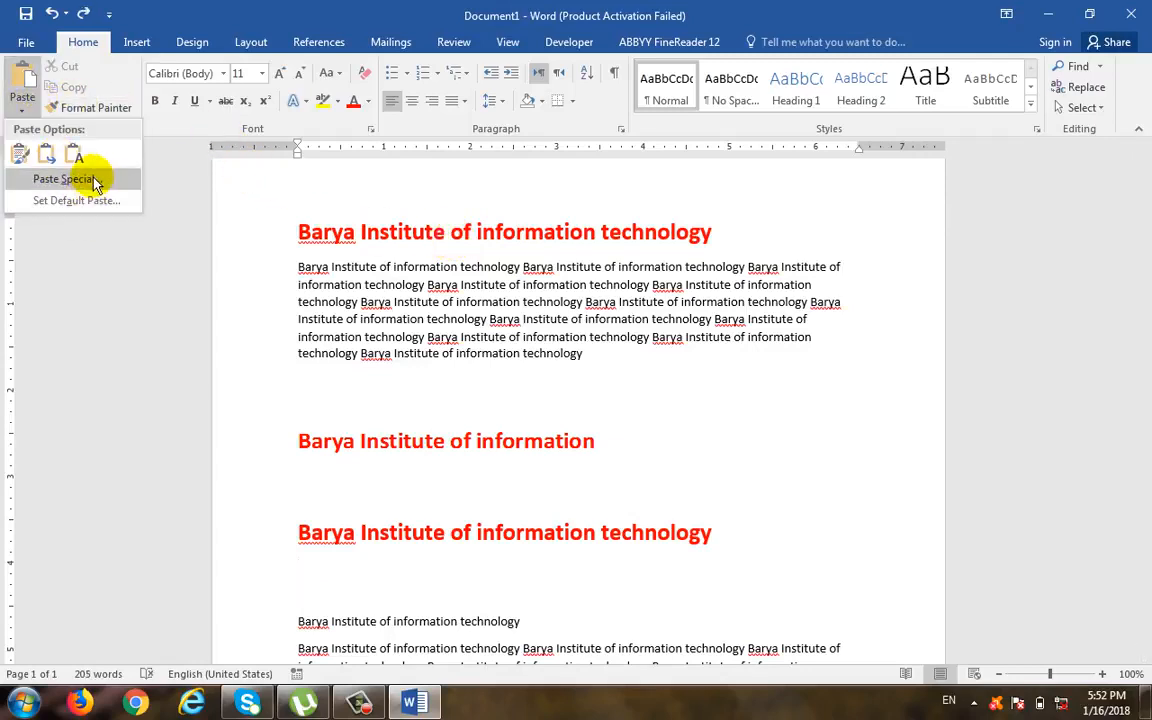
{"action": "left_click", "coordinate": [80, 179]}
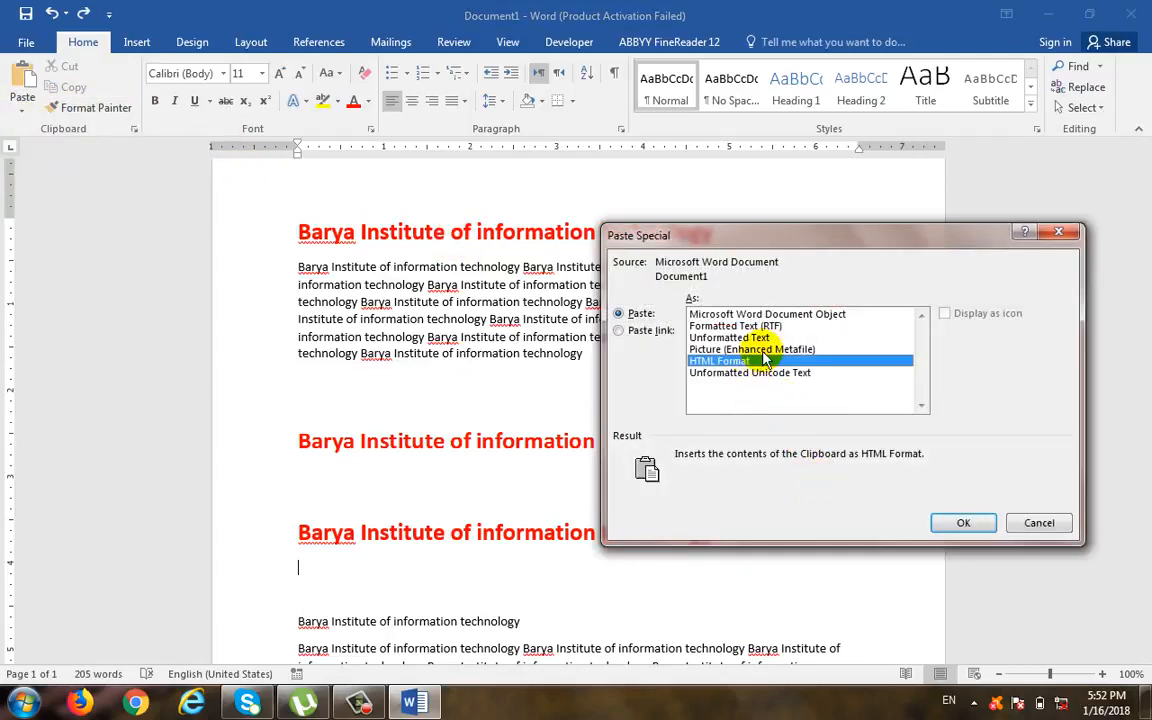
{"action": "left_click", "coordinate": [705, 349]}
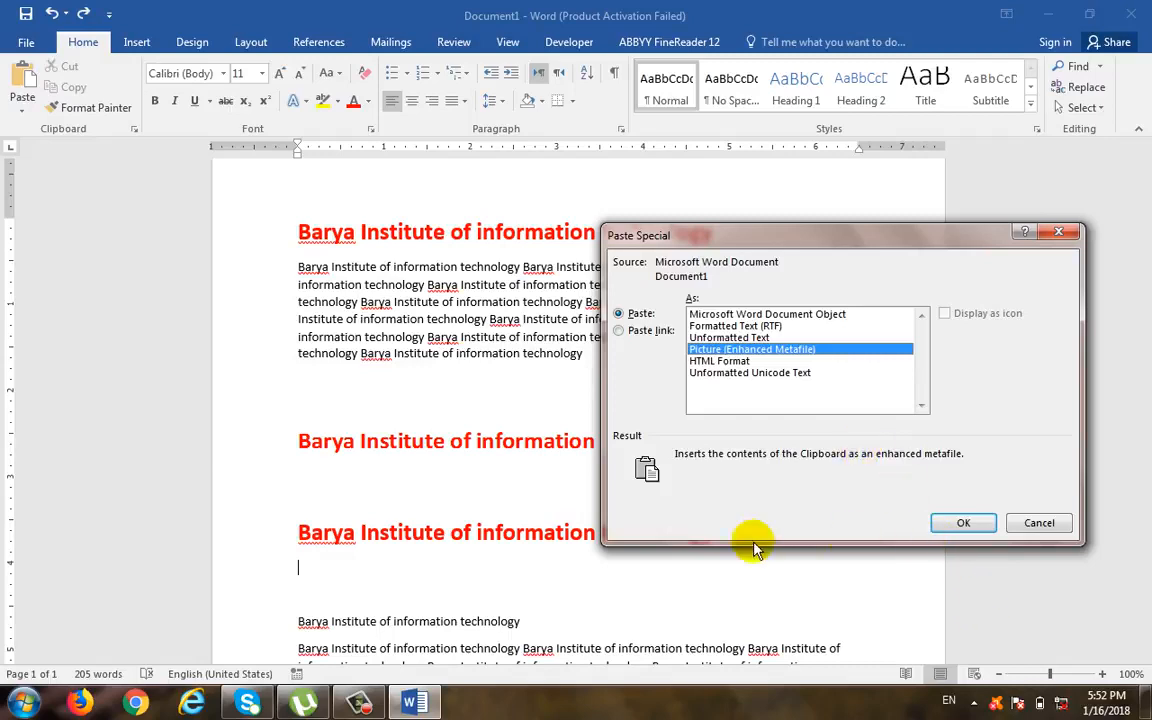
{"action": "left_click", "coordinate": [945, 521]}
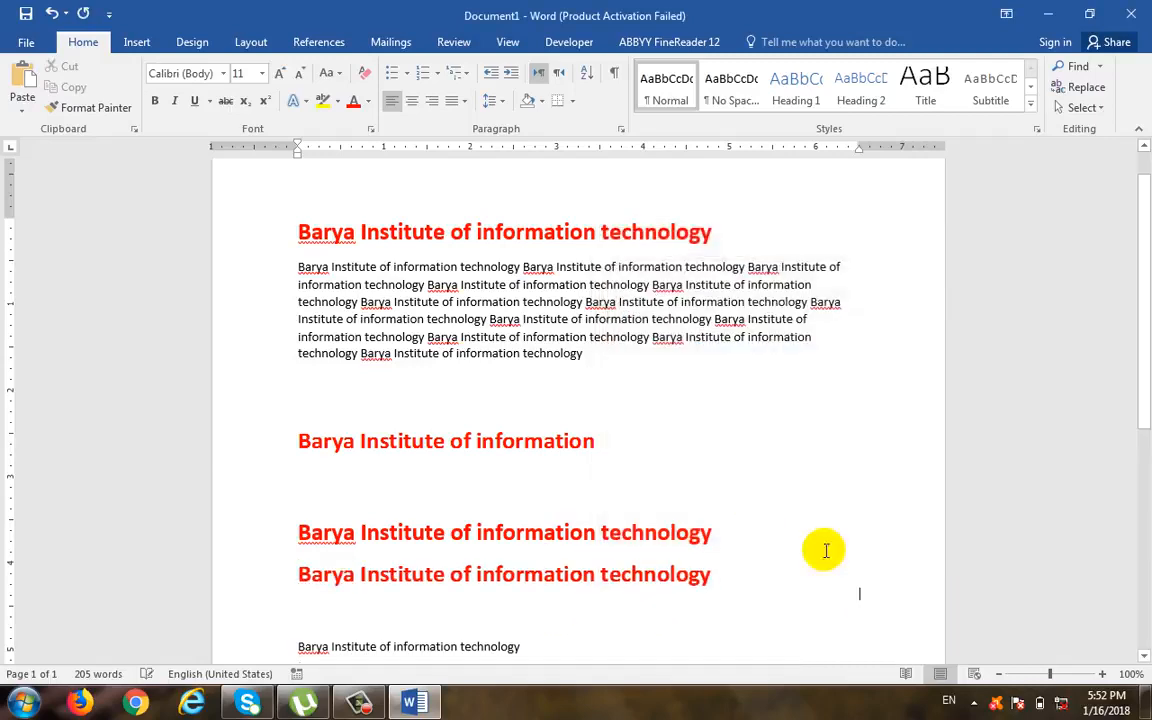
Step: Stretch the pasted heading picture to about 0.72" high and narrow it to about 6.14" wide
{"action": "left_click", "coordinate": [728, 580]}
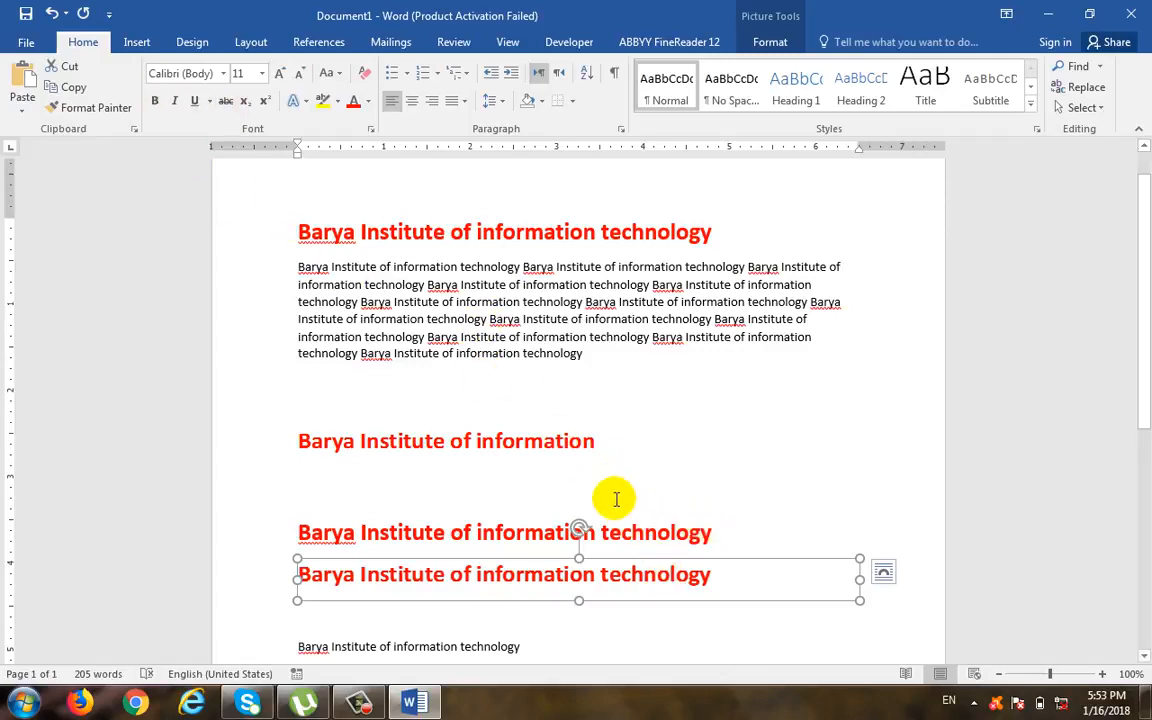
{"action": "scroll", "coordinate": [610, 495], "scroll_direction": "down", "scroll_amount": 2}
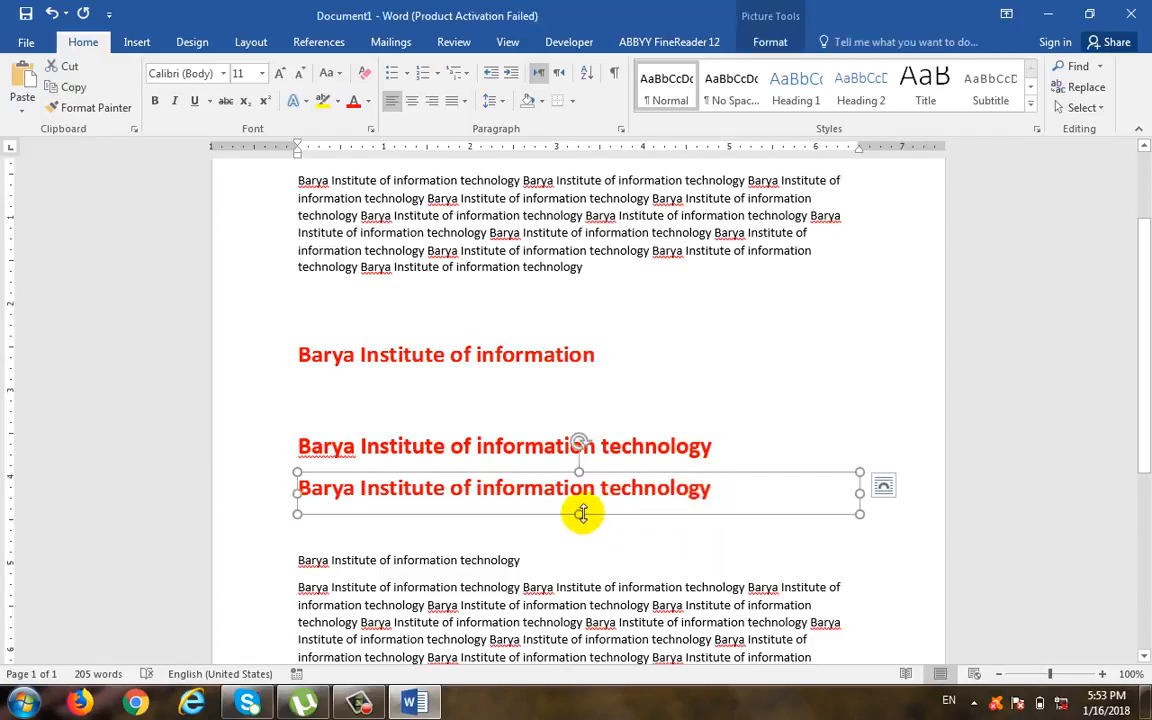
{"action": "left_click_drag", "start_coordinate": [579, 514], "coordinate": [826, 502]}
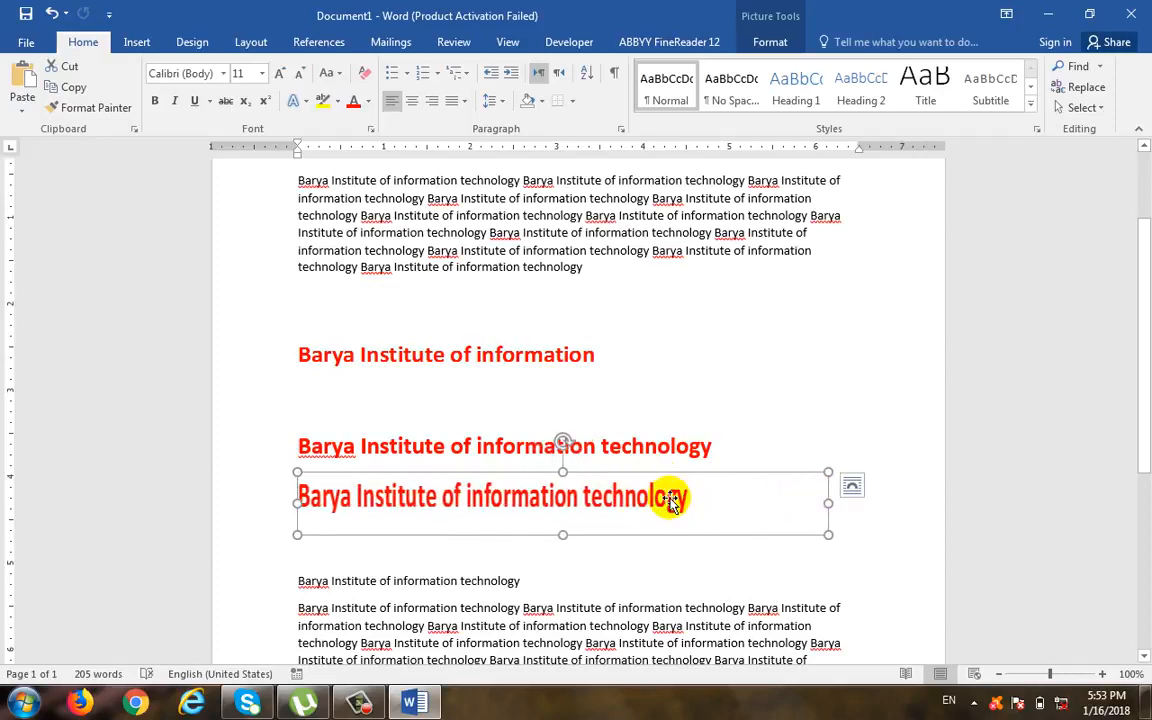
{"action": "double_click", "coordinate": [674, 495]}
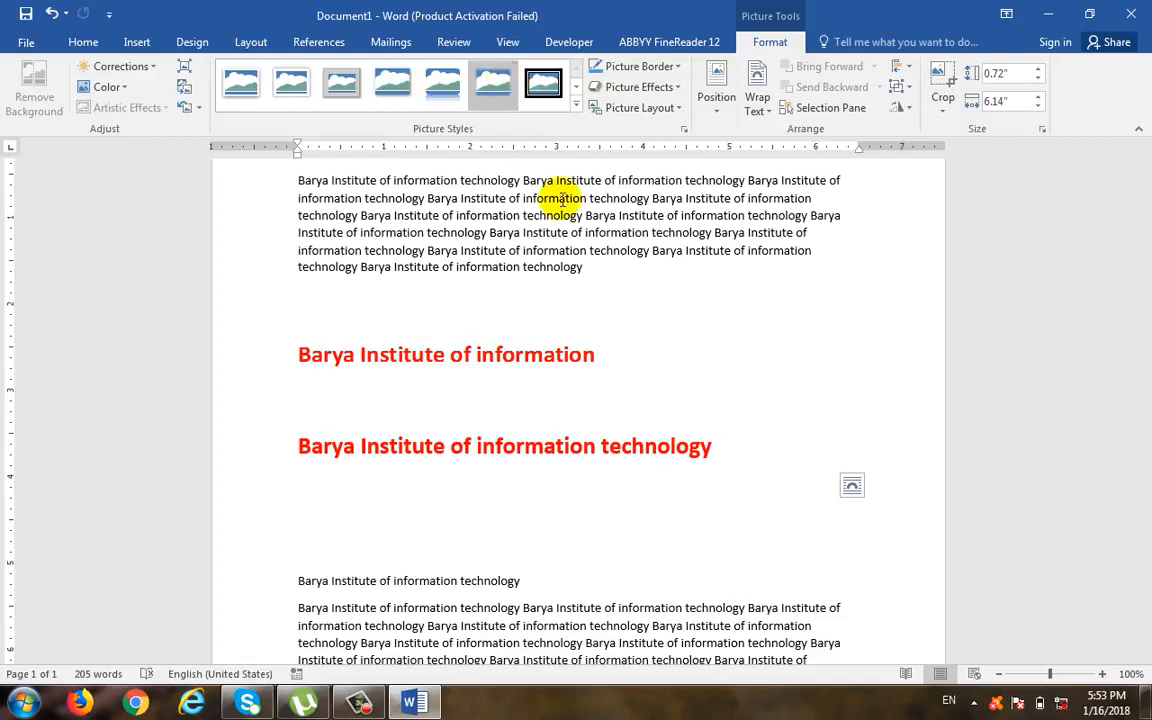
Step: Use Paste Special to paste the copied heading as Unformatted Unicode Text on the blank line below the picture
{"action": "left_click", "coordinate": [694, 558]}
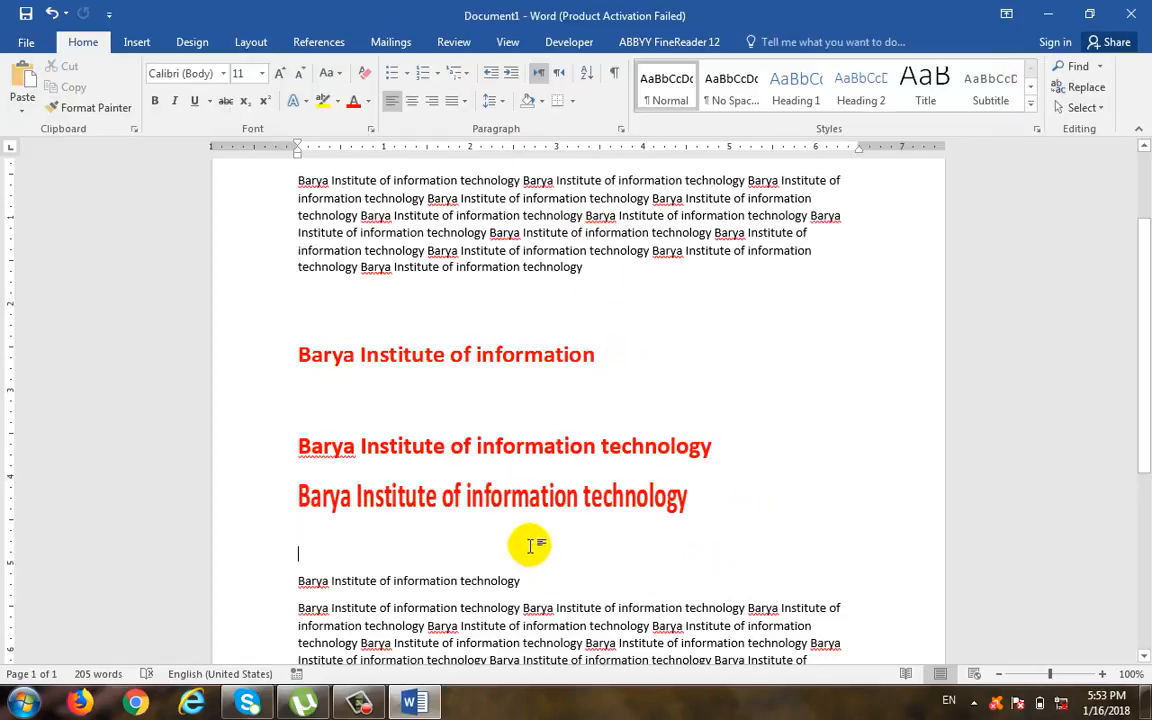
{"action": "left_click", "coordinate": [12, 100]}
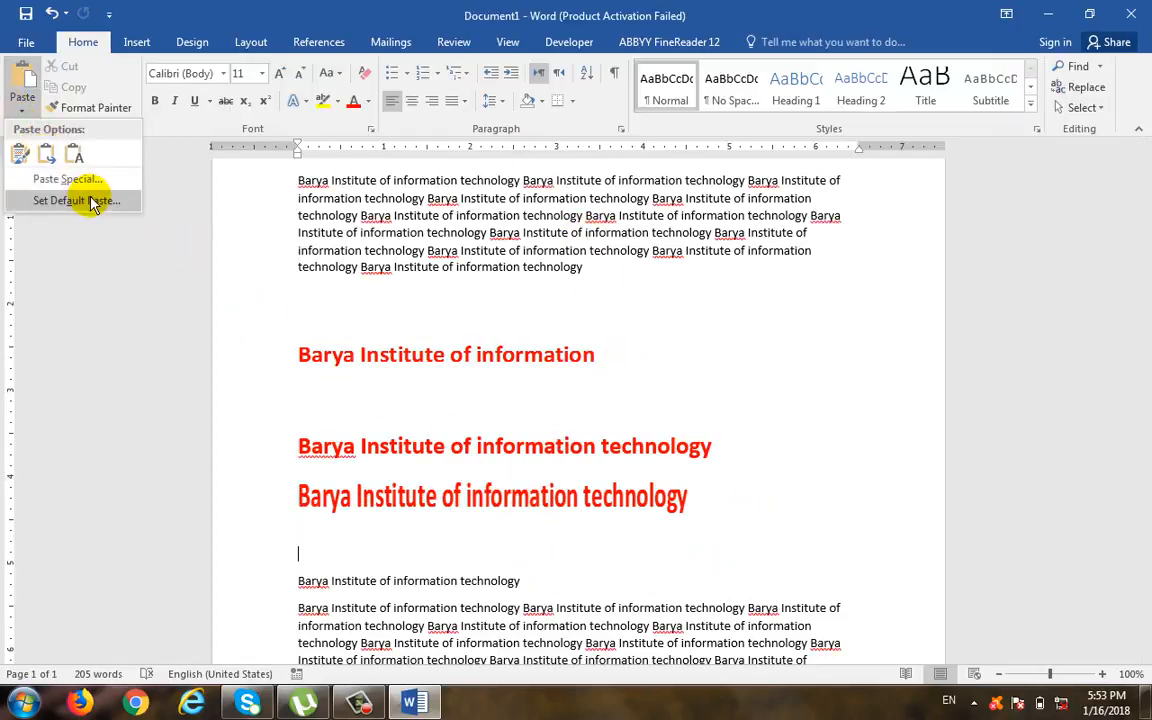
{"action": "left_click", "coordinate": [85, 183]}
{"action": "left_click", "coordinate": [780, 349]}
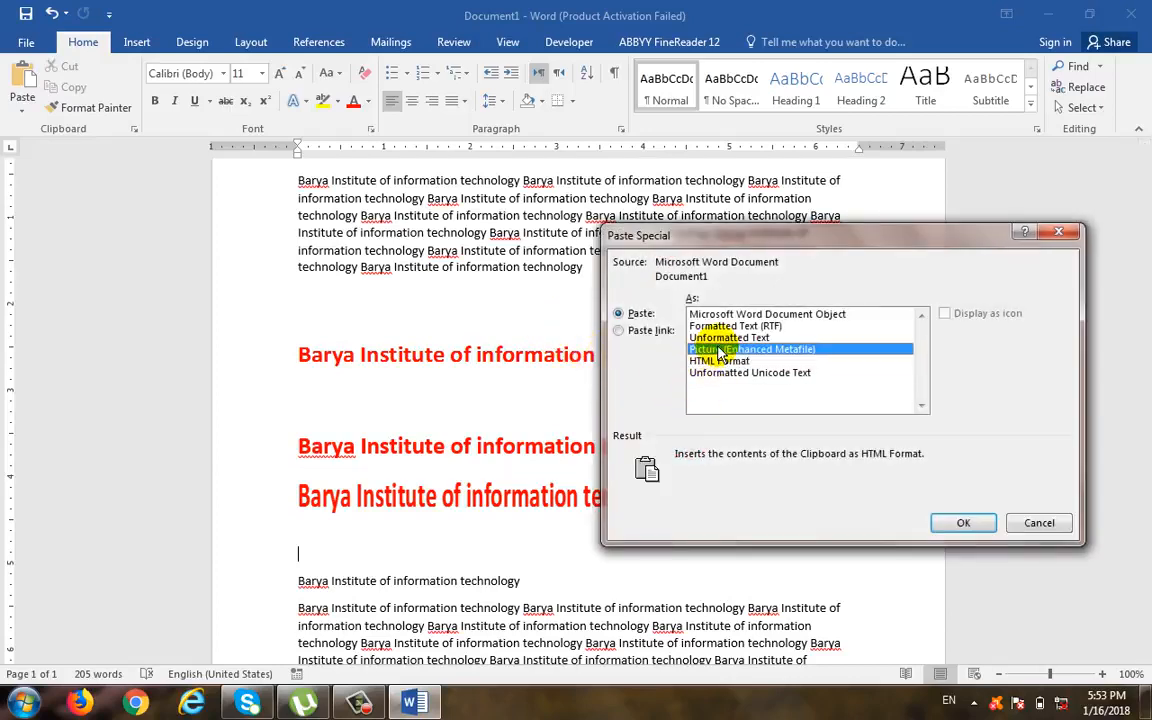
{"action": "left_click", "coordinate": [746, 362]}
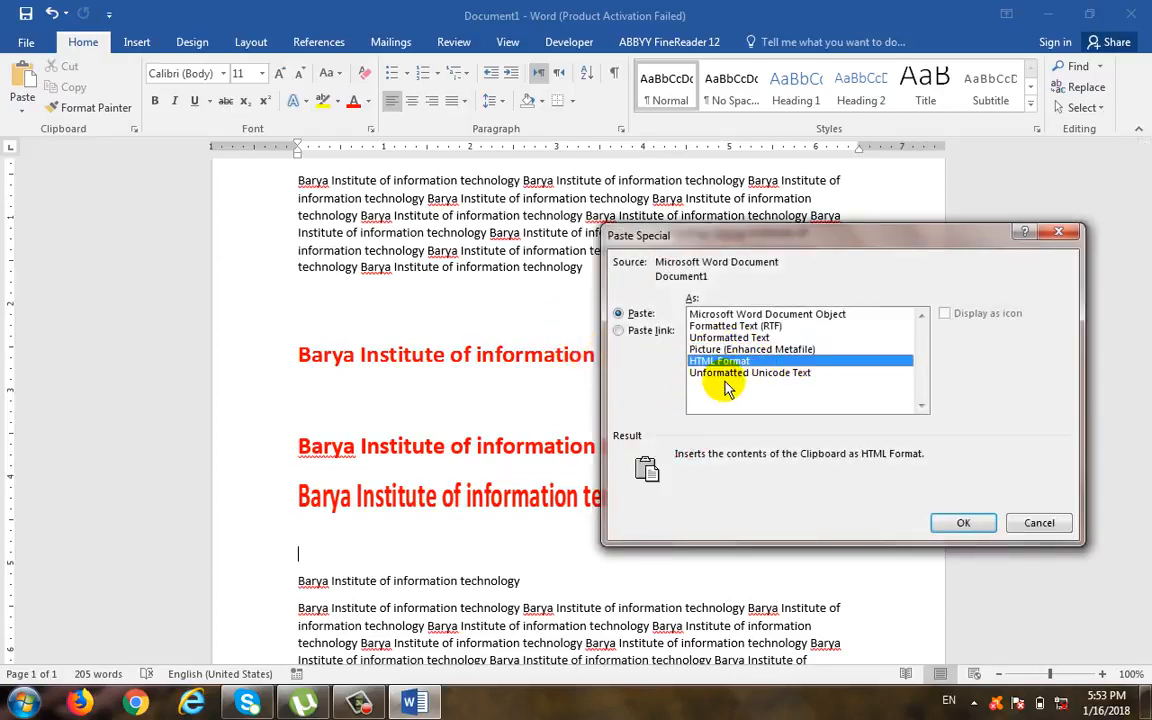
{"action": "left_click", "coordinate": [727, 373]}
{"action": "left_click", "coordinate": [755, 361]}
{"action": "left_click", "coordinate": [753, 373]}
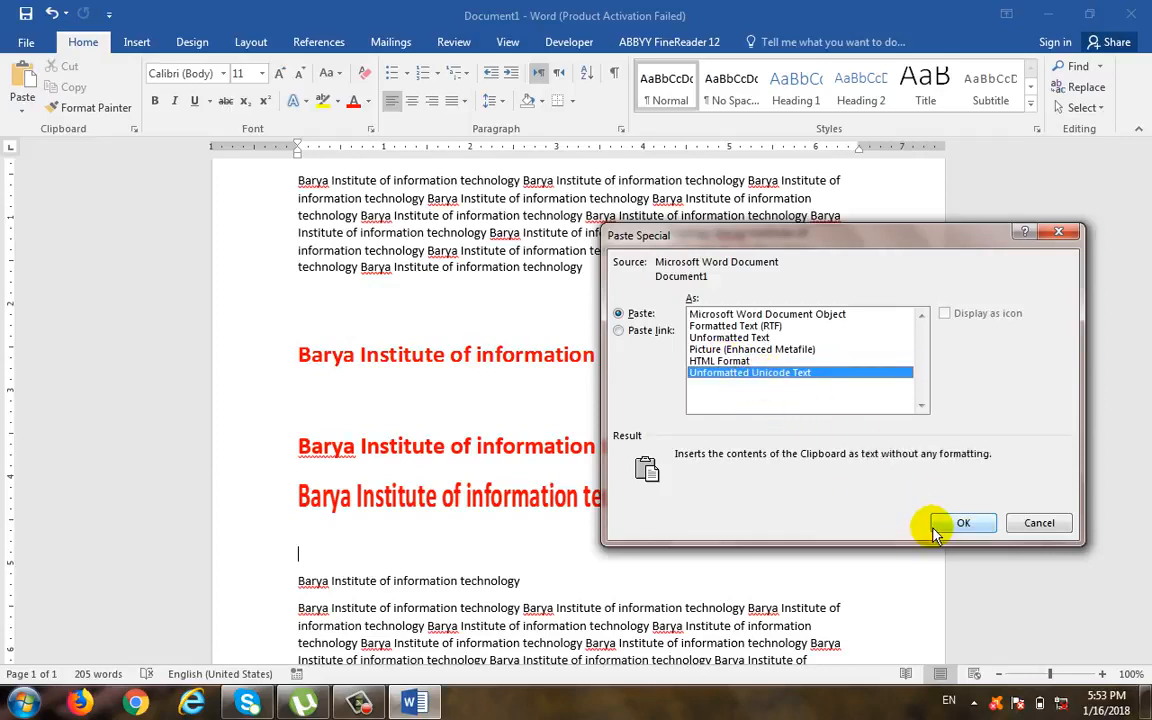
{"action": "left_click", "coordinate": [962, 523]}
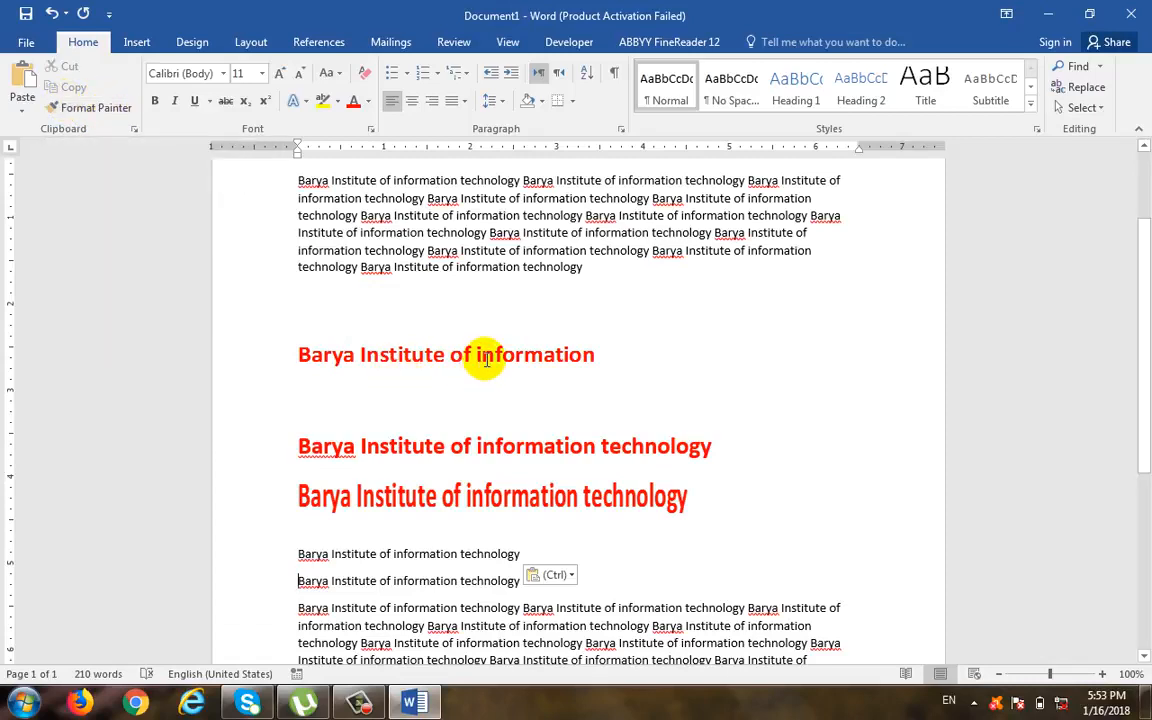
Step: Split the first body paragraph before "technology" in its fourth line, inserting three paragraph breaks to separate the remaining text
{"action": "scroll", "coordinate": [576, 333], "scroll_direction": "up", "scroll_amount": 1}
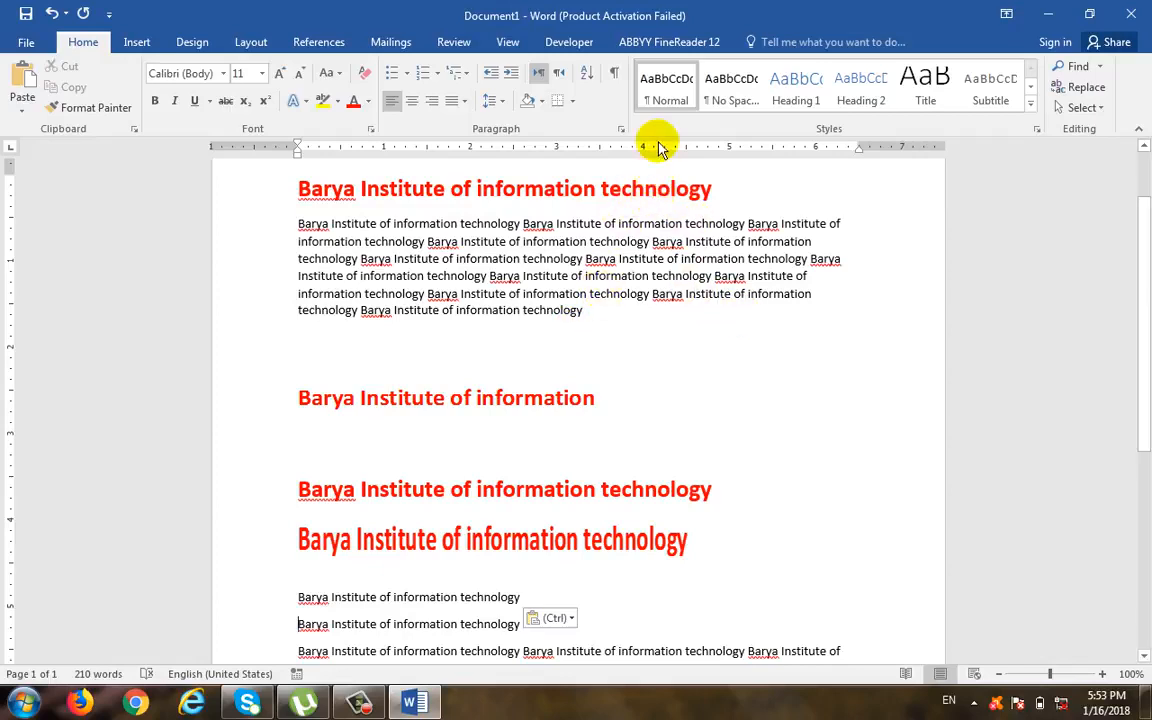
{"action": "scroll", "coordinate": [656, 301], "scroll_direction": "up", "scroll_amount": 2}
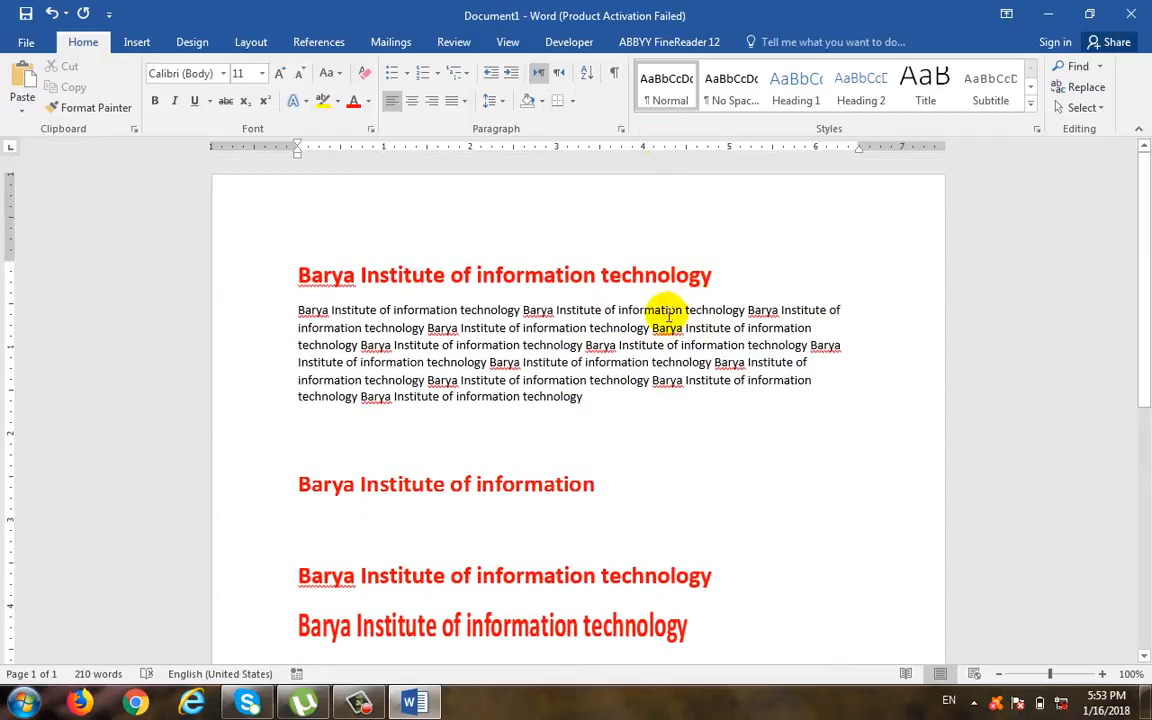
{"action": "left_click", "coordinate": [676, 278]}
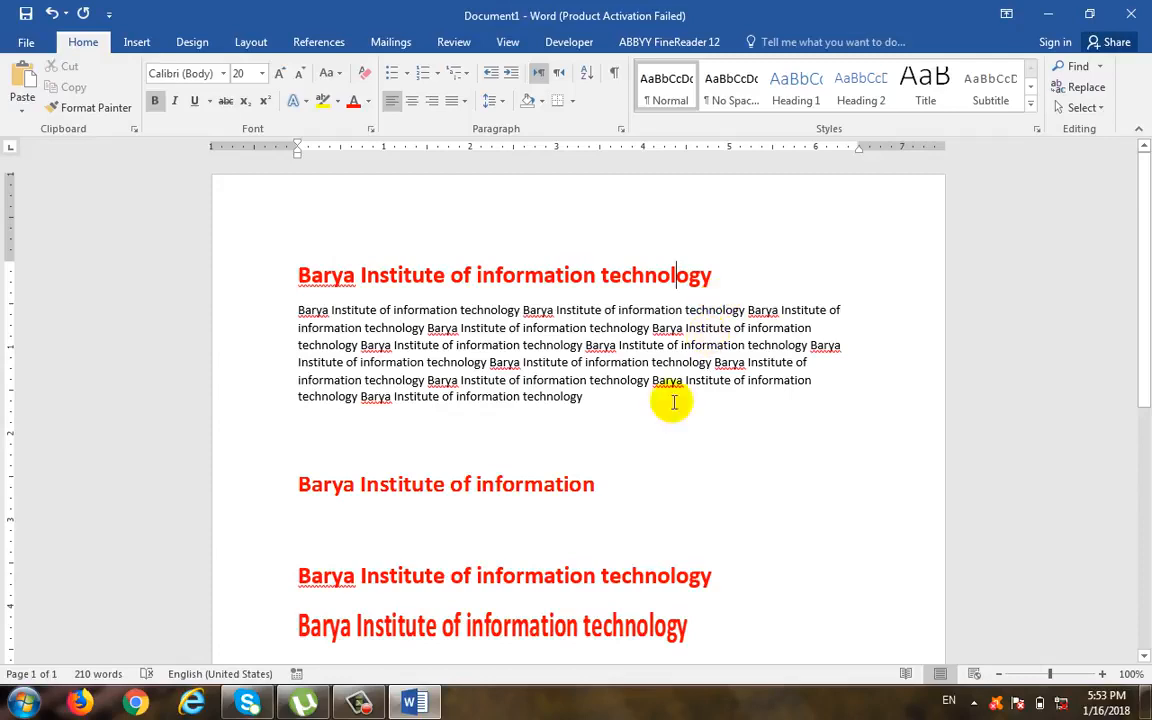
{"action": "left_click_drag", "start_coordinate": [571, 406], "coordinate": [463, 352]}
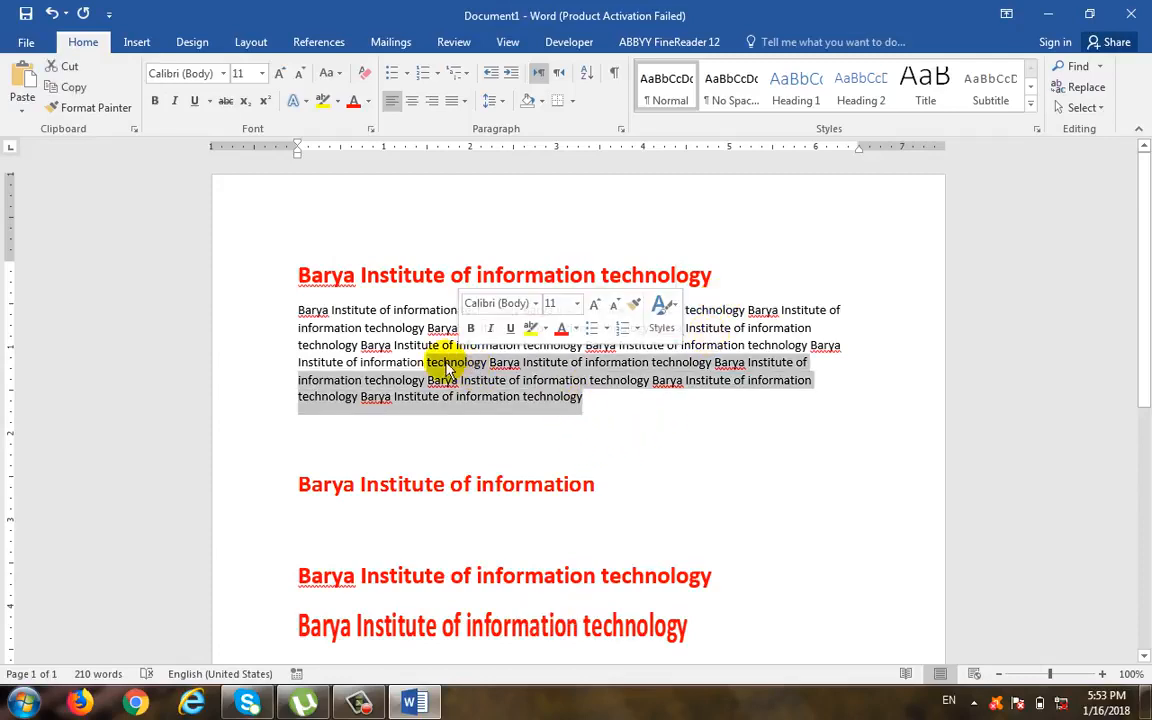
{"action": "key", "text": "Left"}
{"action": "key", "text": "Return"}
{"action": "key", "text": "Return"}
{"action": "key", "text": "Return"}
{"action": "left_click", "coordinate": [434, 443]}
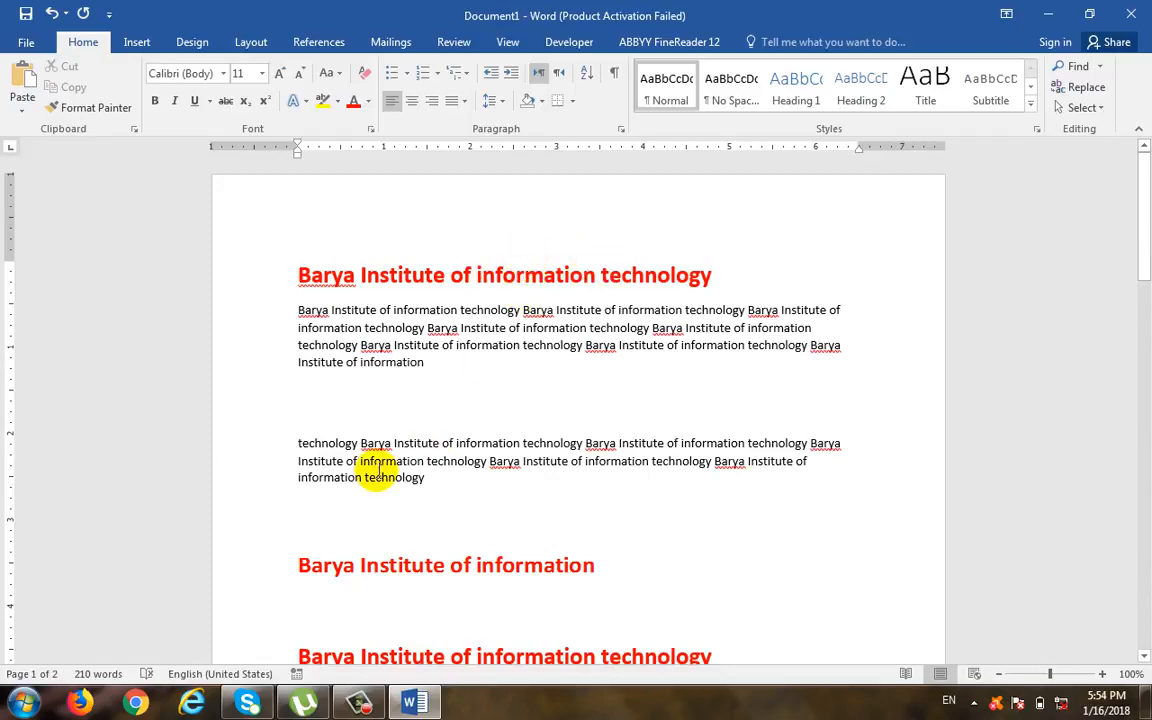
Step: Use Format Painter to copy the top heading's formatting onto the last two lines of the separated paragraph
{"action": "left_click_drag", "start_coordinate": [630, 275], "coordinate": [310, 268]}
{"action": "left_click", "coordinate": [90, 107]}
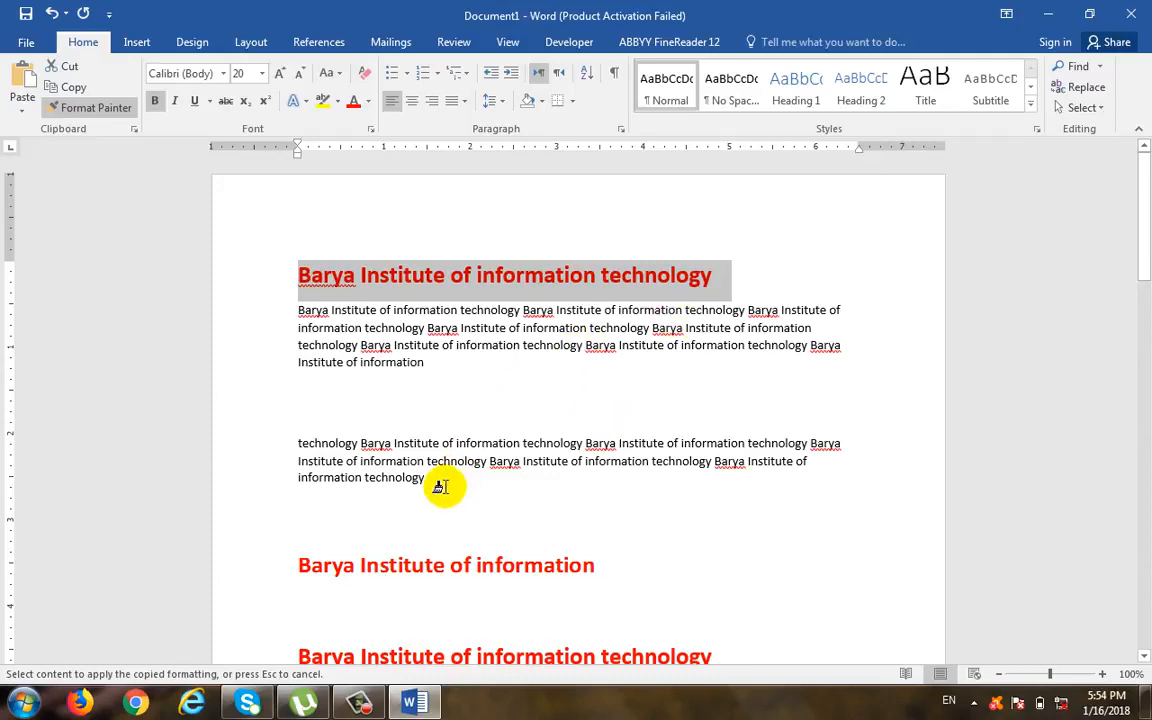
{"action": "left_click_drag", "start_coordinate": [425, 477], "coordinate": [300, 458]}
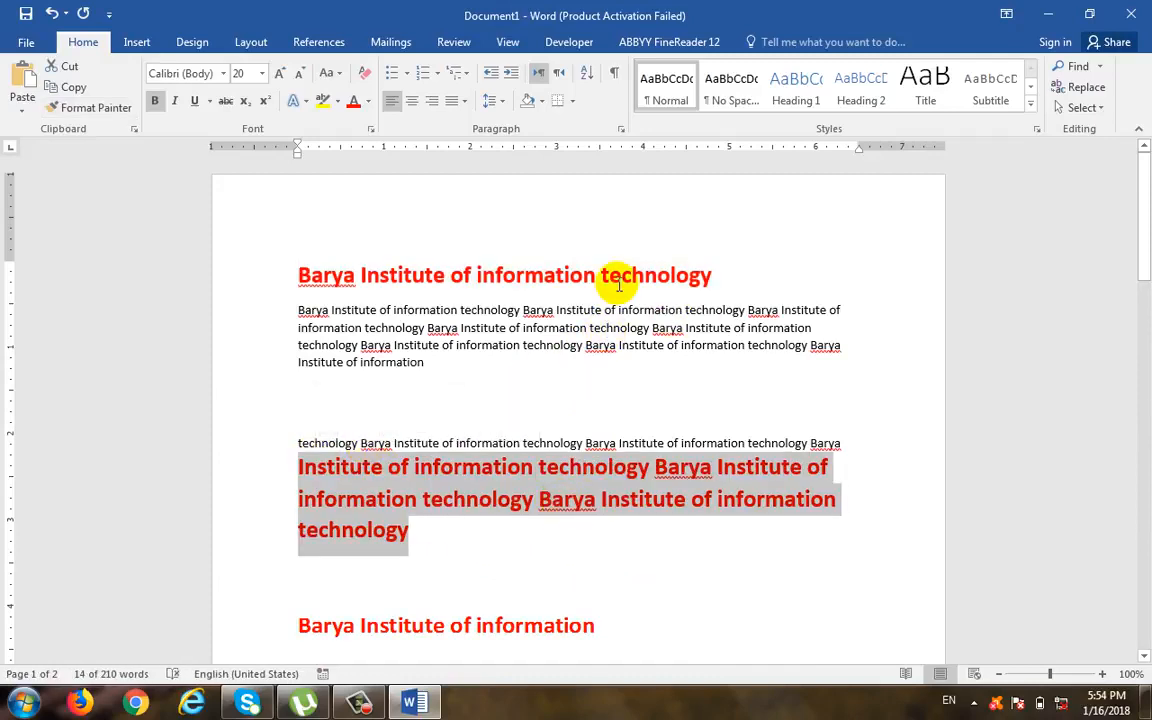
Step: Set the font size of the text heading just above the stretched picture to 28
{"action": "scroll", "coordinate": [618, 285], "scroll_direction": "down", "scroll_amount": 3}
{"action": "left_click", "coordinate": [599, 447]}
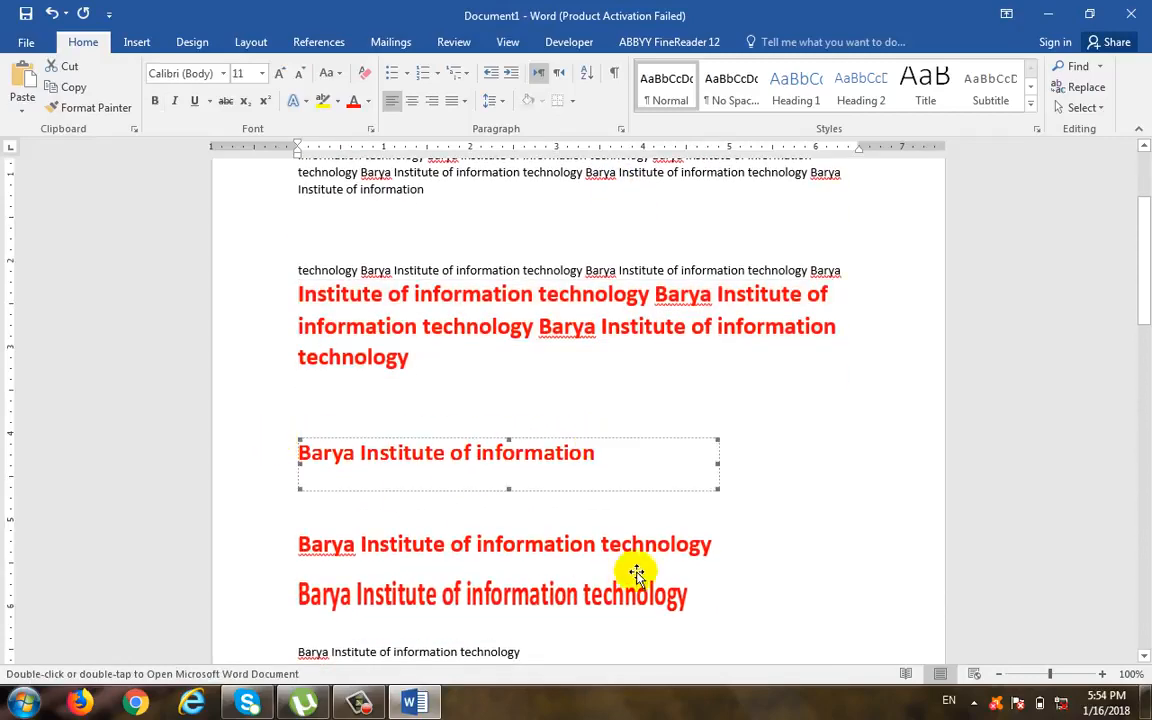
{"action": "scroll", "coordinate": [650, 490], "scroll_direction": "down", "scroll_amount": 5}
{"action": "left_click_drag", "start_coordinate": [728, 240], "coordinate": [310, 240]}
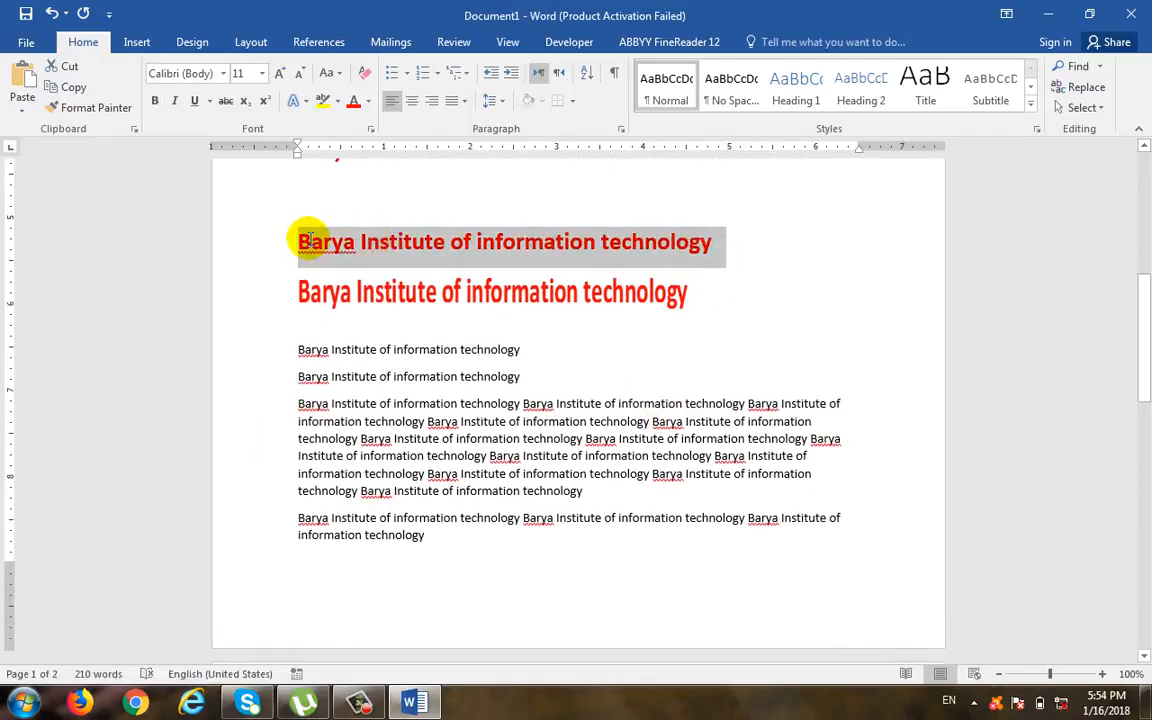
{"action": "left_click", "coordinate": [262, 73]}
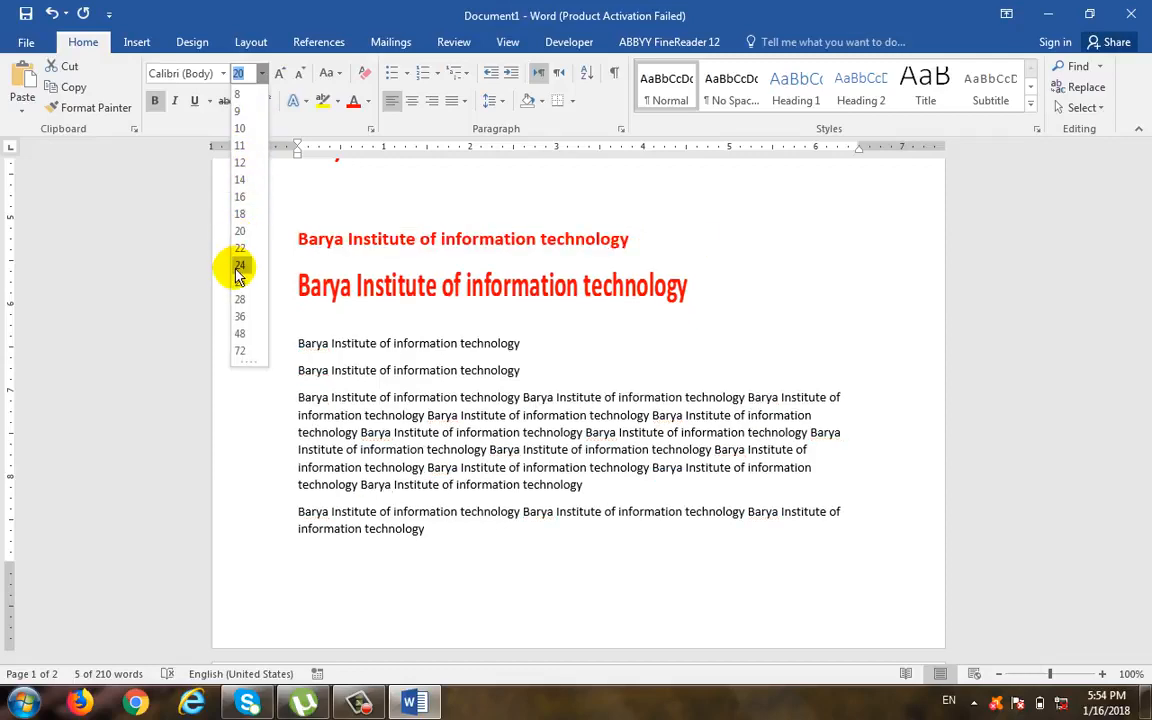
{"action": "left_click", "coordinate": [239, 299]}
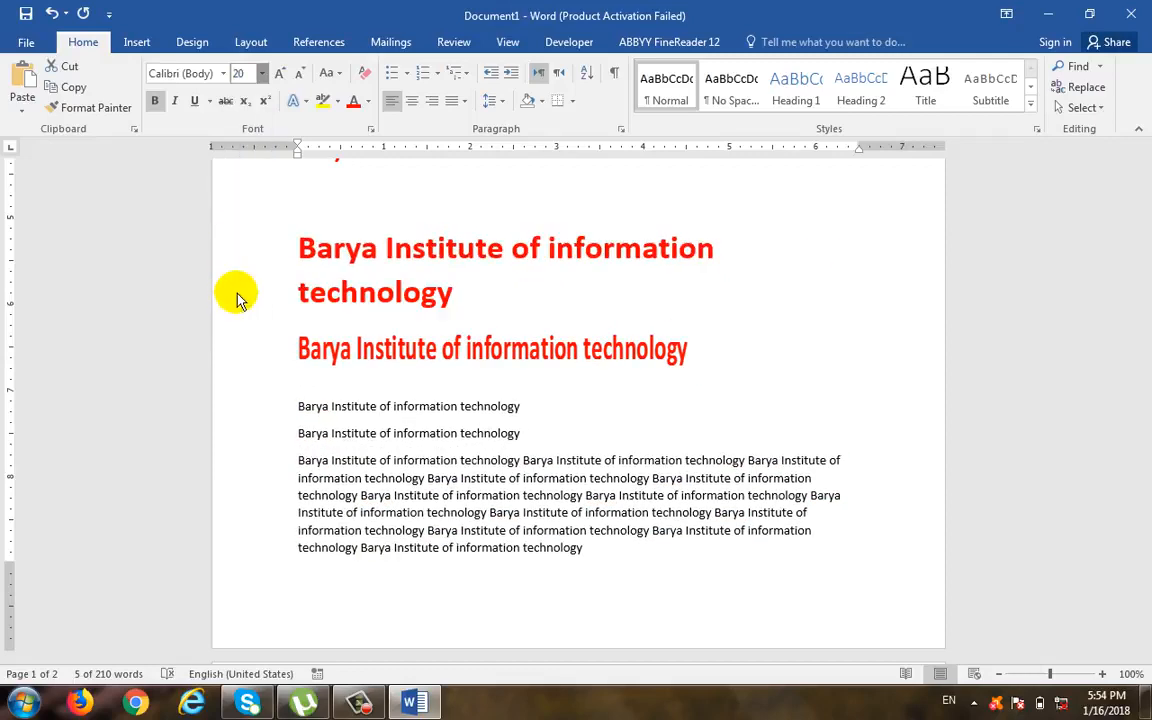
Step: Change the font colour of the enlarged heading to blue after trying a blue-grey shade
{"action": "left_click", "coordinate": [368, 102]}
{"action": "left_click", "coordinate": [372, 178]}
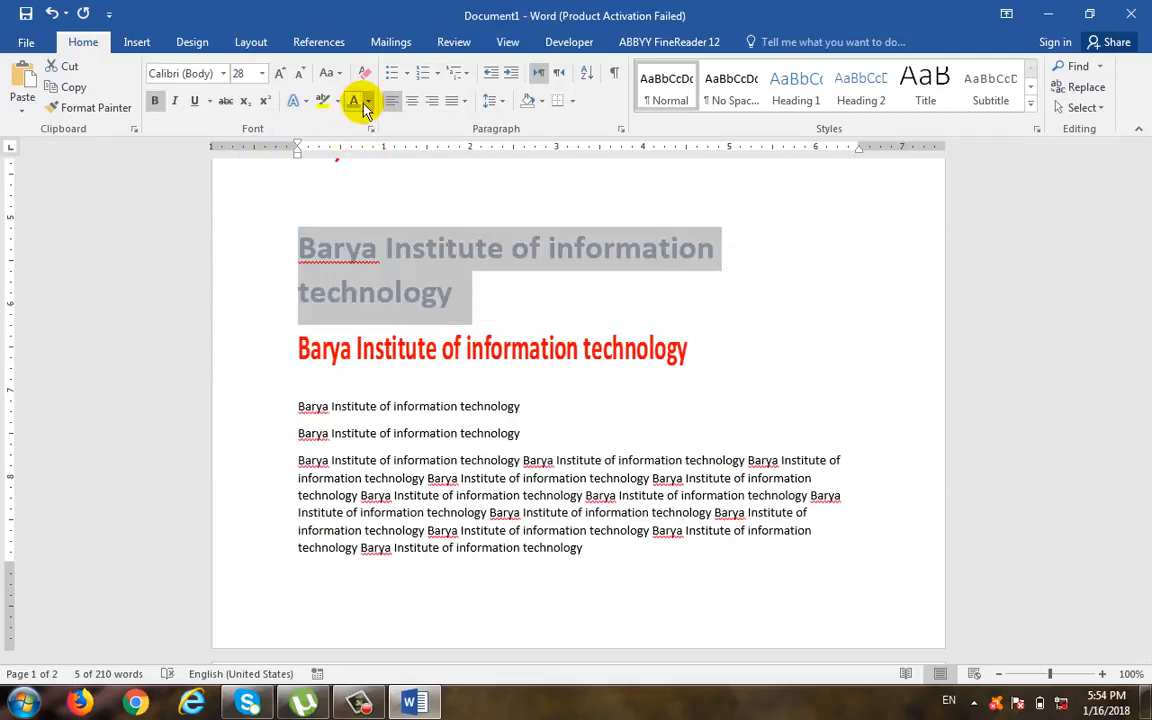
{"action": "left_click", "coordinate": [370, 102]}
{"action": "left_click", "coordinate": [473, 163]}
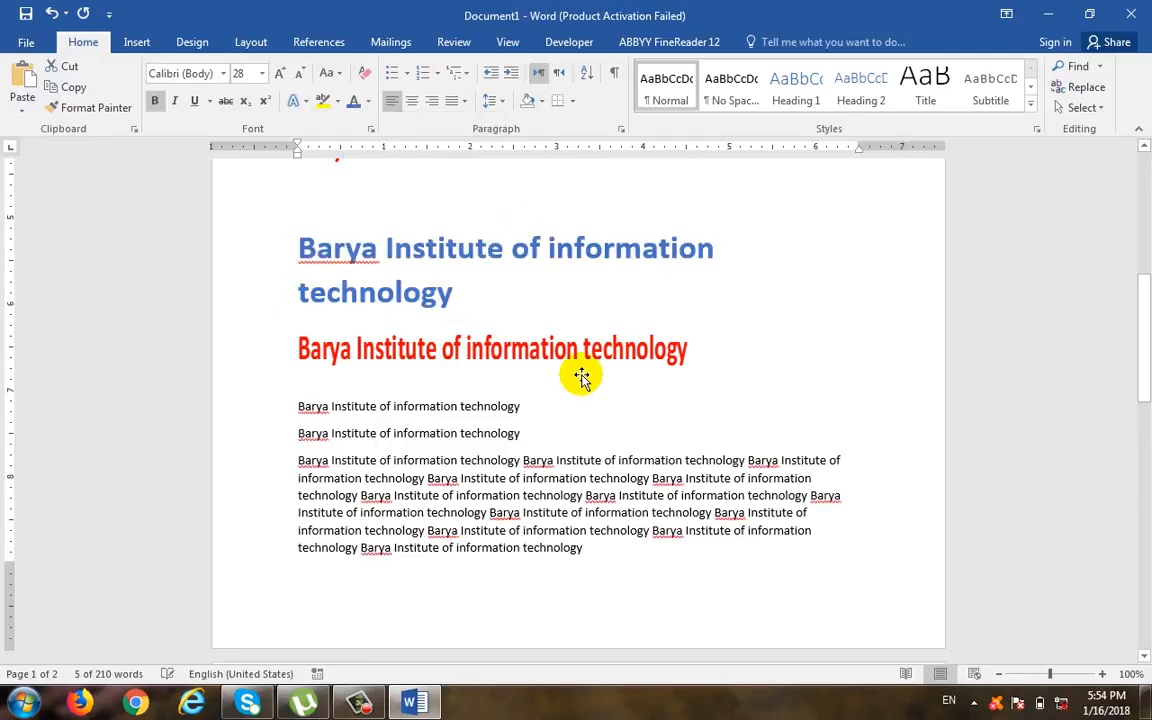
Step: Select the first plain text line below the stretched picture to compare it with the blue heading
{"action": "left_click", "coordinate": [510, 405]}
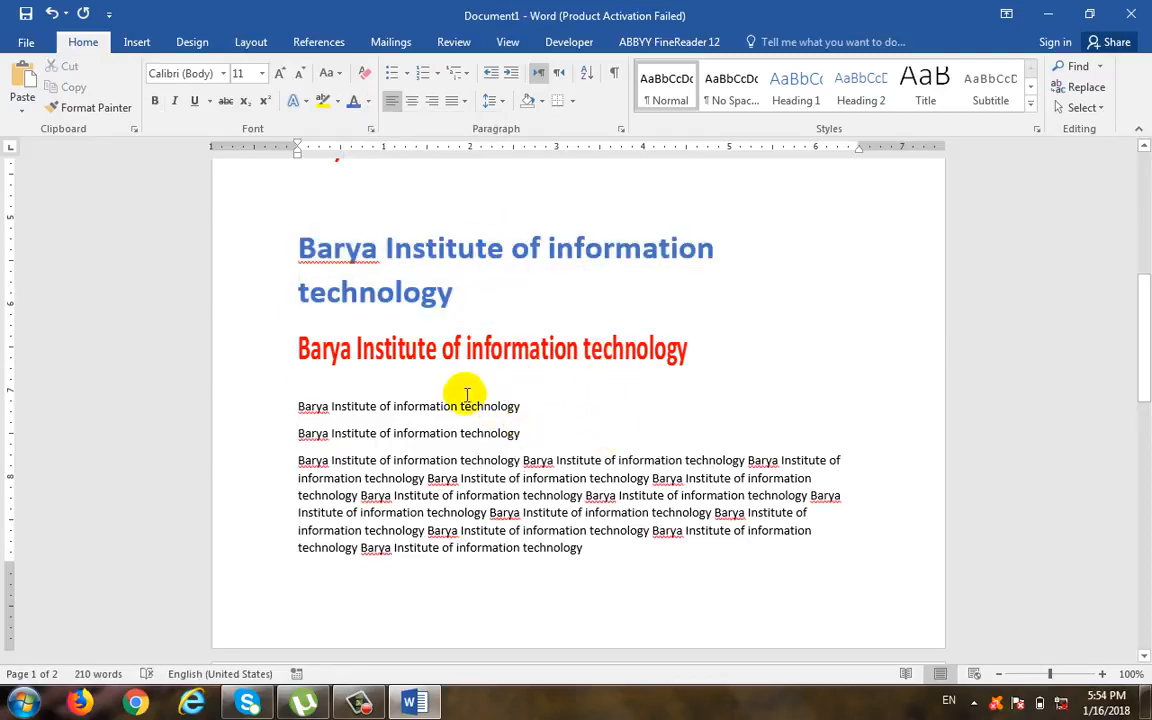
{"action": "left_click", "coordinate": [287, 382]}
{"action": "left_click", "coordinate": [380, 407]}
{"action": "left_click_drag", "start_coordinate": [527, 408], "coordinate": [301, 405]}
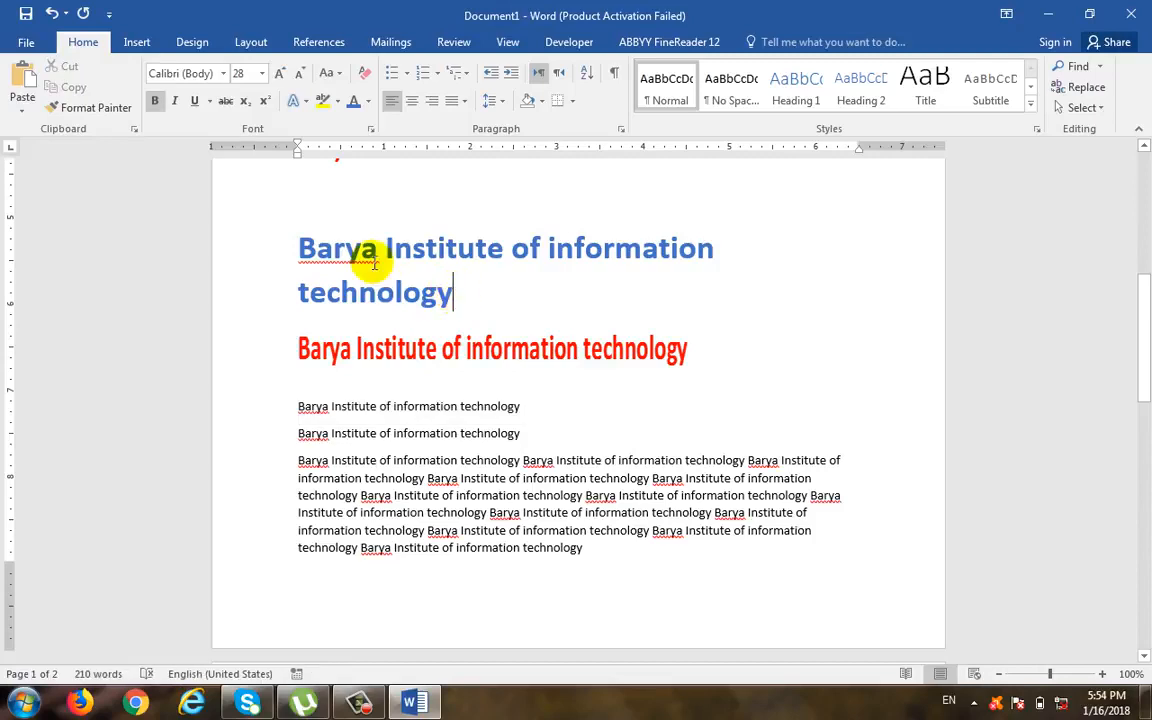
Step: Use Format Painter to copy the blue heading's formatting onto the first plain line below the stretched picture
{"action": "triple_click", "coordinate": [334, 241]}
{"action": "left_click", "coordinate": [100, 110]}
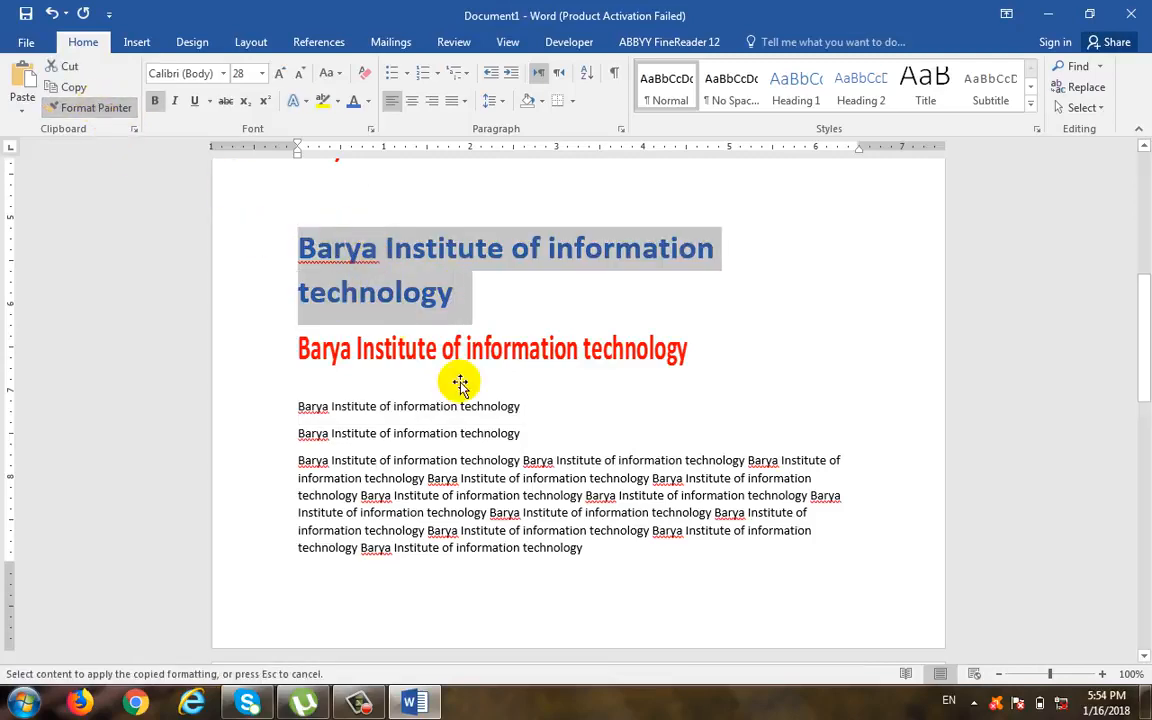
{"action": "left_click_drag", "start_coordinate": [470, 406], "coordinate": [300, 420]}
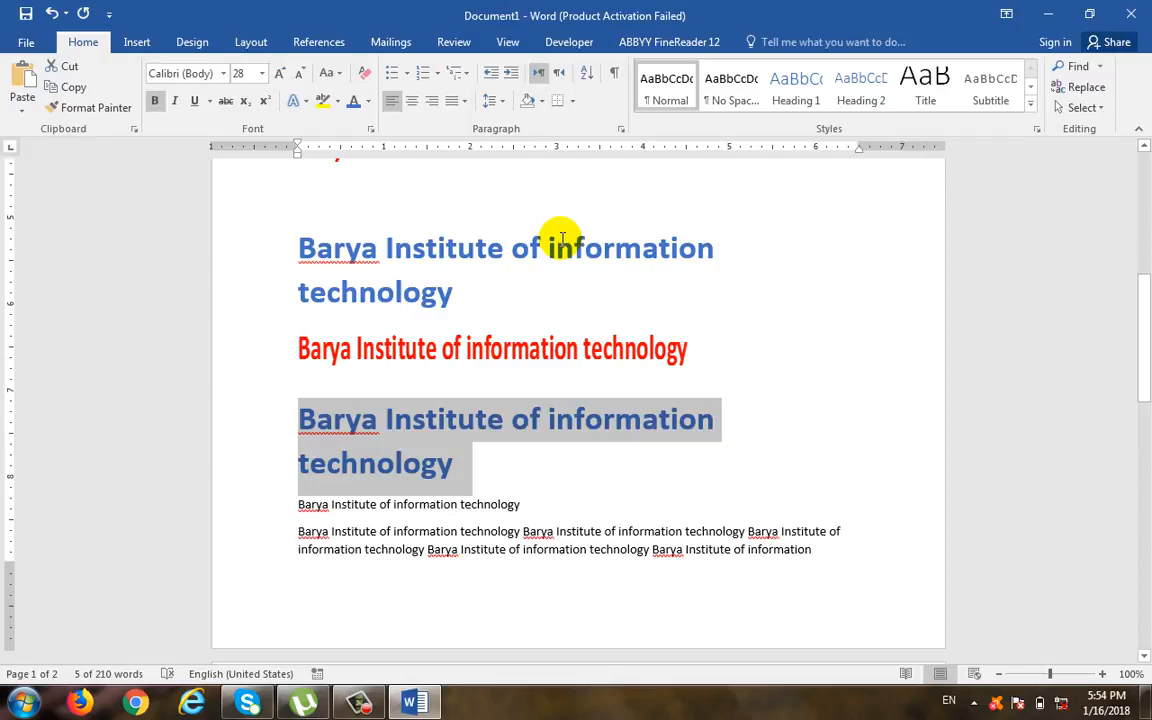
Step: Use Format Painter to copy the blue heading's formatting onto the words "Institute of information" in the first paragraph of page 2
{"action": "left_click", "coordinate": [100, 108]}
{"action": "scroll", "coordinate": [597, 465], "scroll_direction": "down", "scroll_amount": 1}
{"action": "scroll", "coordinate": [597, 465], "scroll_direction": "down", "scroll_amount": 1}
{"action": "mouse_move", "coordinate": [818, 419]}
{"action": "left_mouse_down"}
{"action": "mouse_move", "coordinate": [730, 404]}
{"action": "mouse_move", "coordinate": [686, 419]}
{"action": "left_mouse_up"}
{"action": "scroll", "coordinate": [808, 444], "scroll_direction": "down", "scroll_amount": 2}
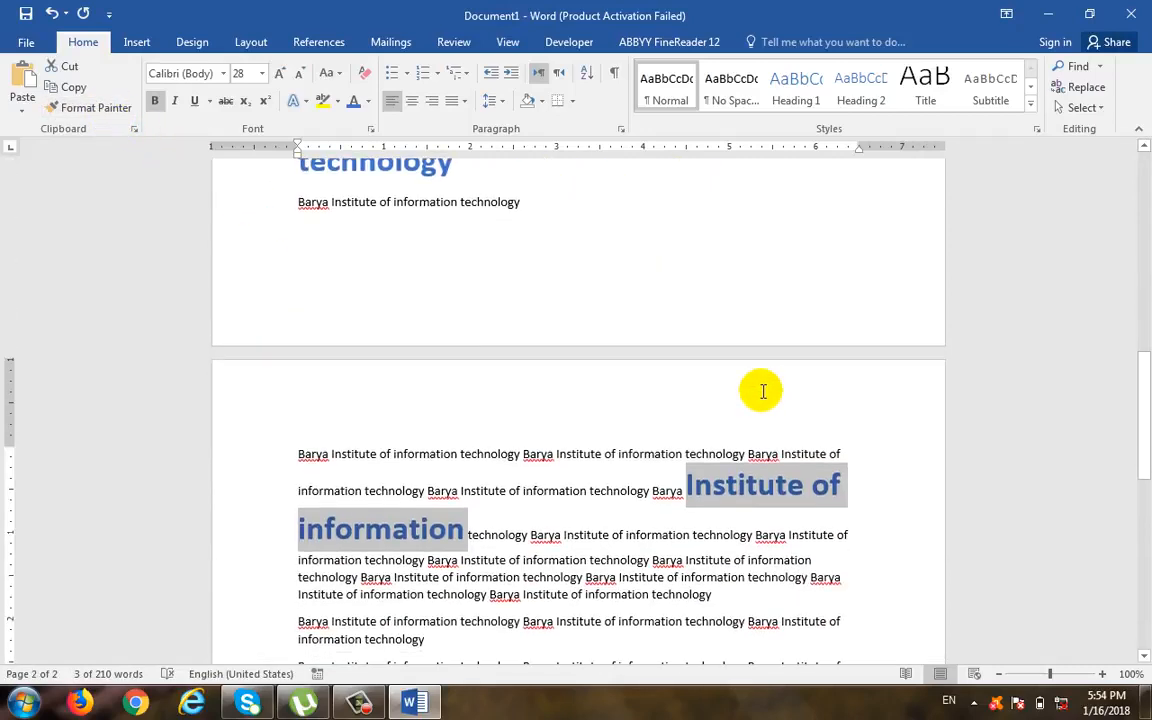
{"action": "left_click", "coordinate": [627, 510]}
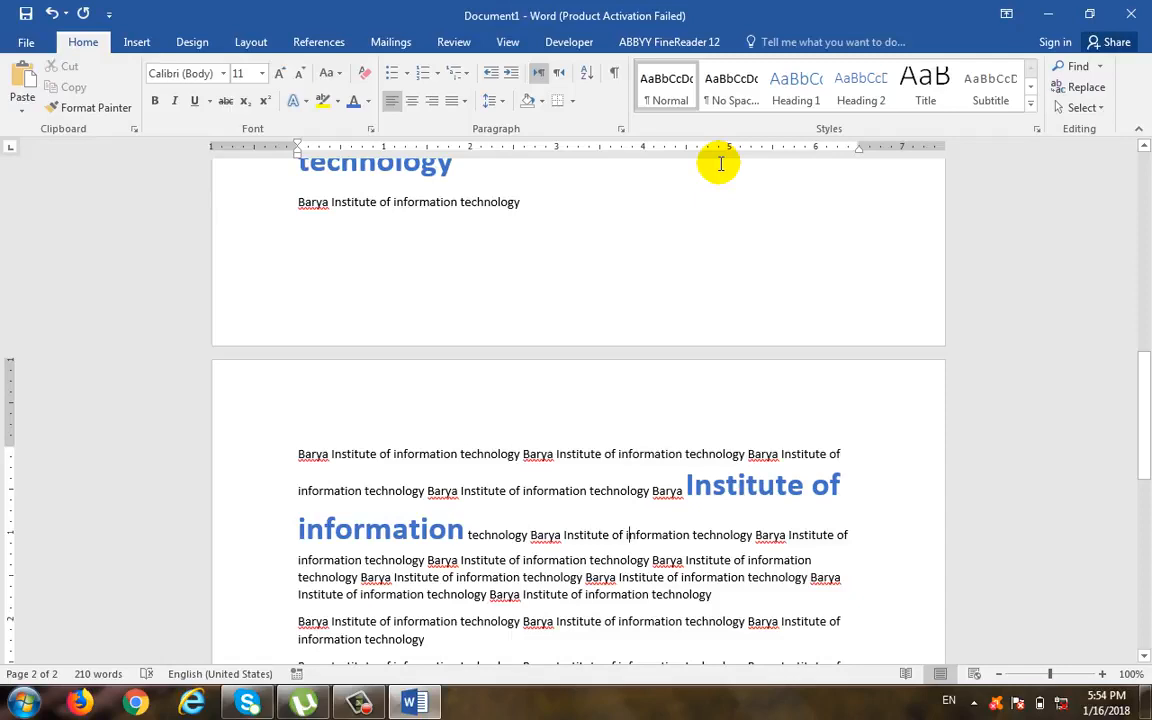
{"action": "left_click", "coordinate": [14, 41]}
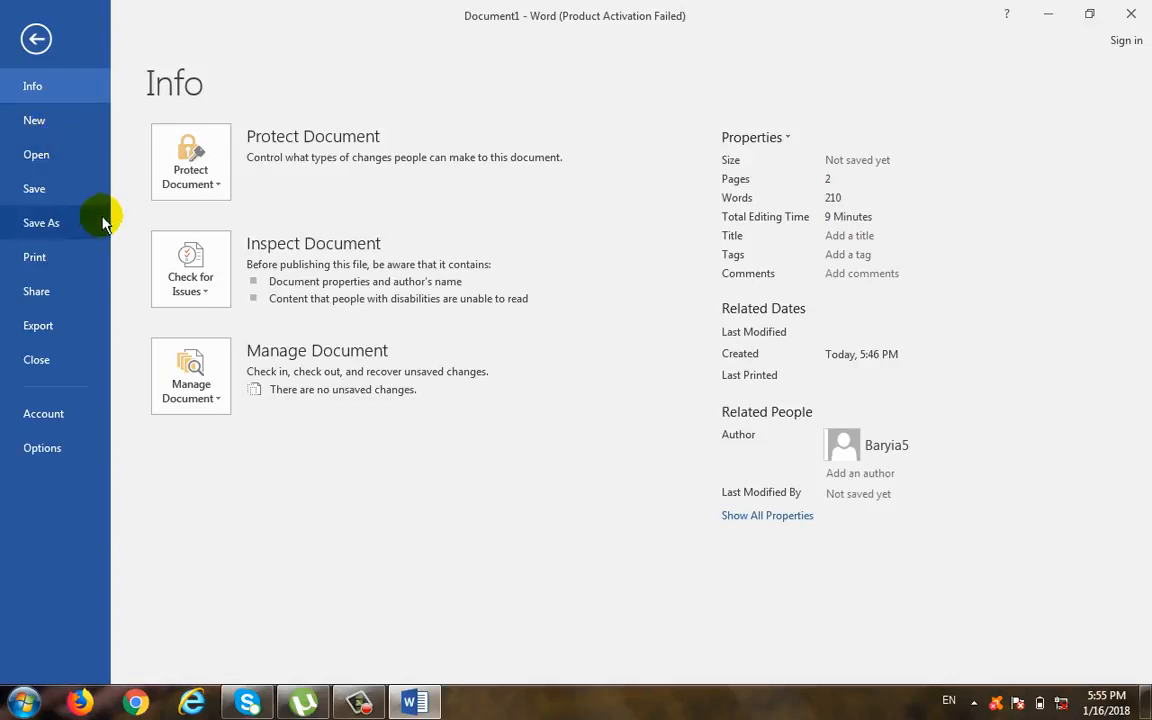
{"action": "left_click", "coordinate": [40, 40]}
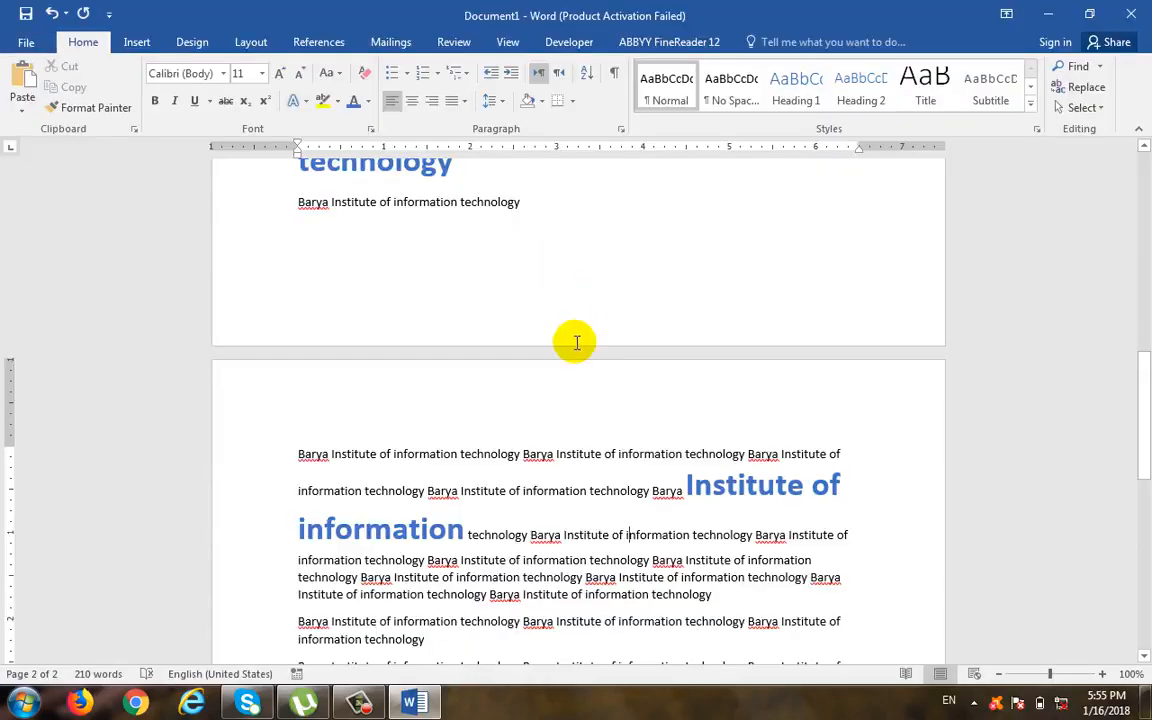
{"action": "scroll", "coordinate": [576, 337], "scroll_direction": "up", "scroll_amount": 6}
{"action": "left_click_drag", "start_coordinate": [1147, 347], "coordinate": [1139, 147]}
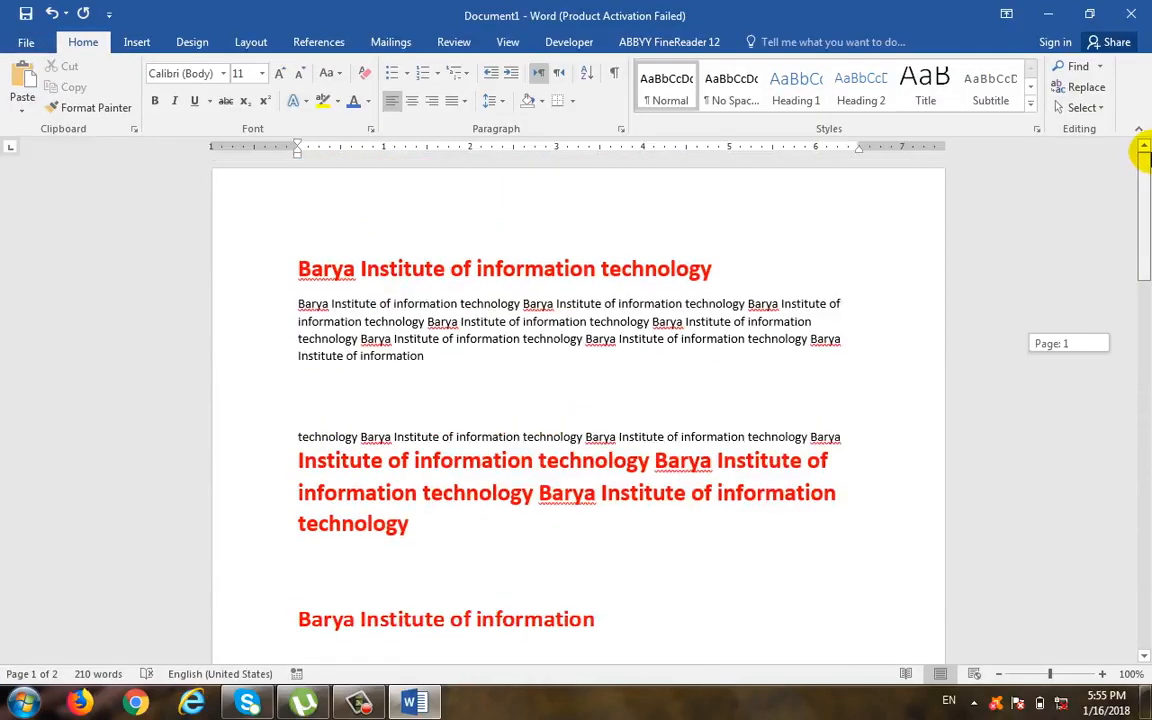
Step: Save the document in the Documents library as a Word Document named "Barya Institute of information technology"
{"action": "left_click", "coordinate": [25, 42]}
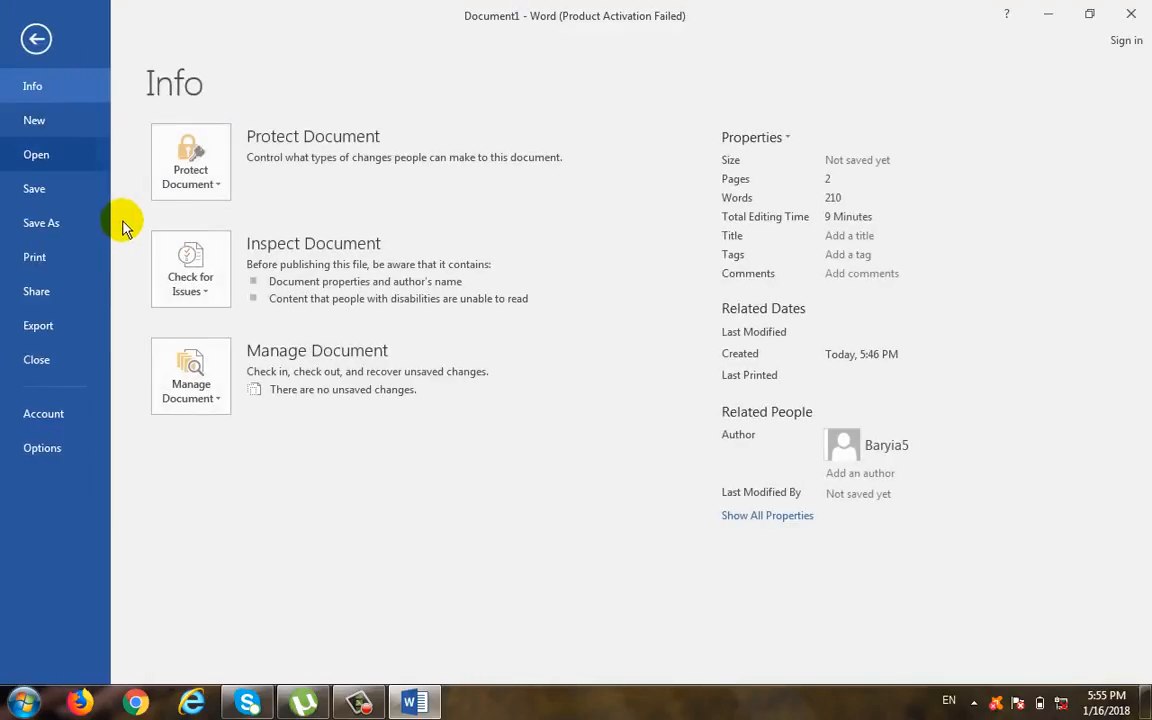
{"action": "left_click", "coordinate": [64, 188]}
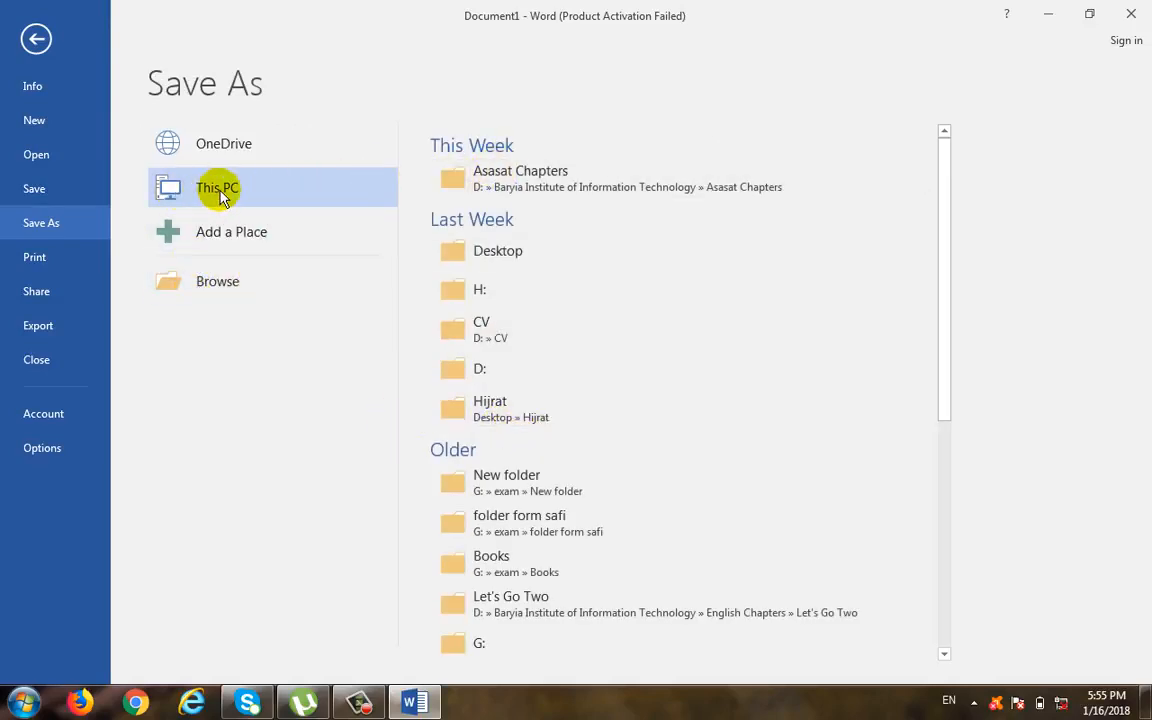
{"action": "left_click", "coordinate": [222, 288]}
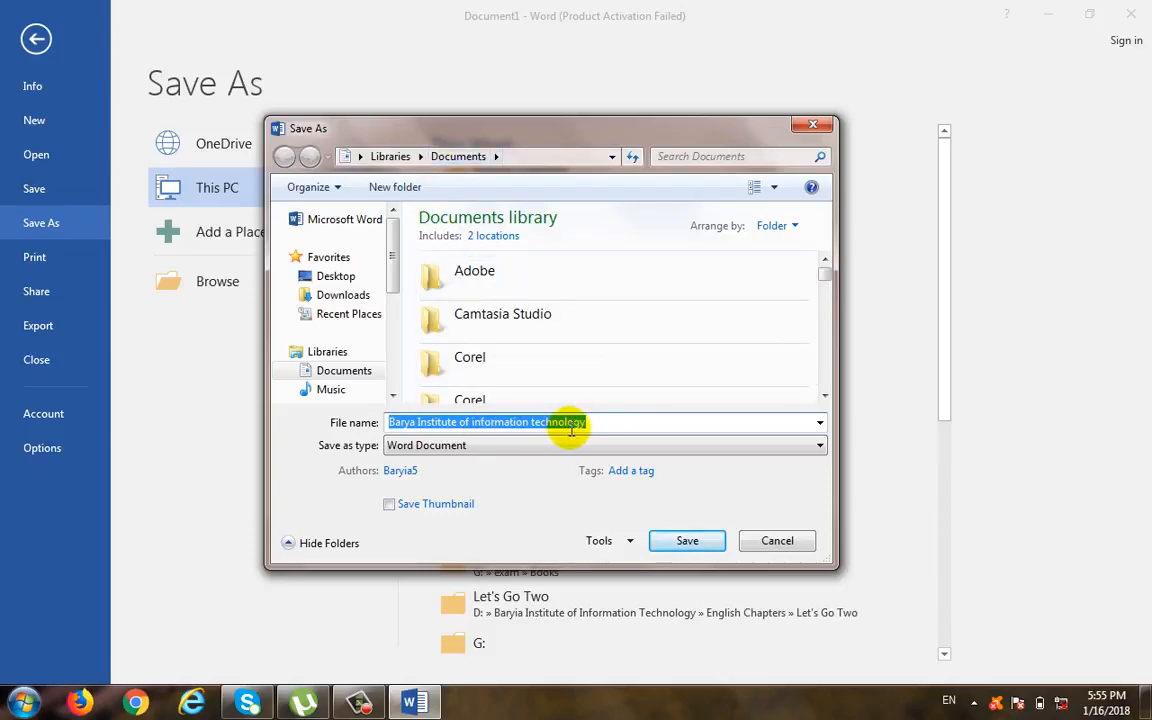
{"action": "left_click", "coordinate": [697, 540]}
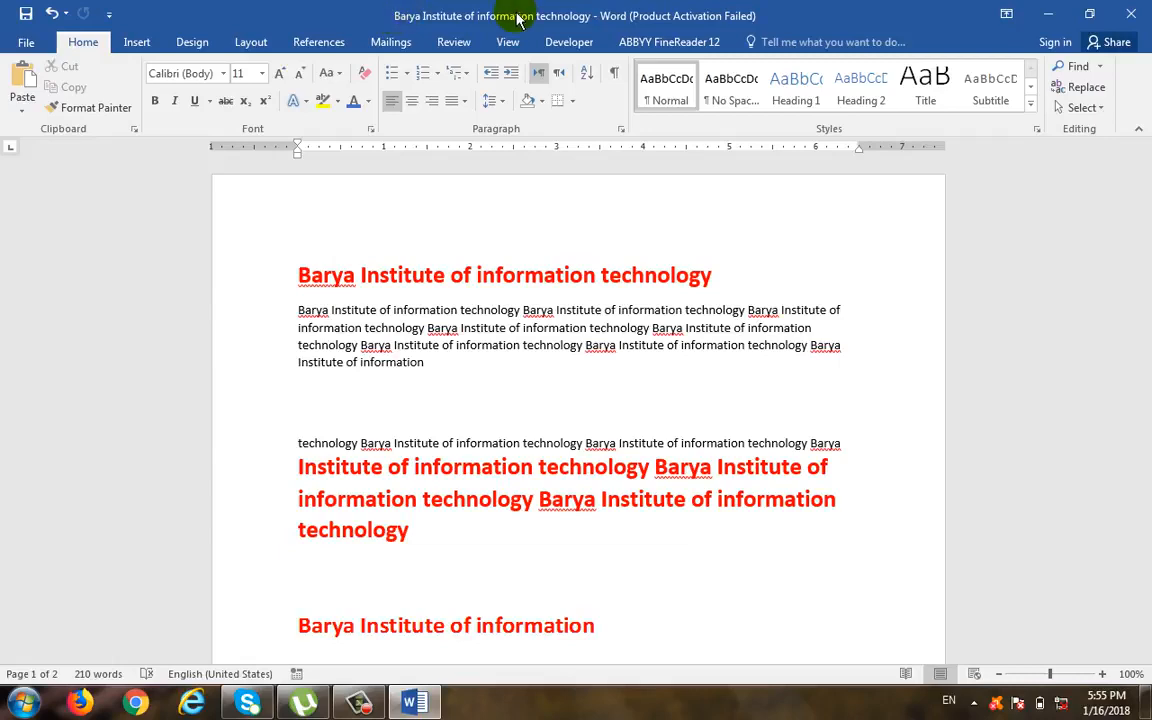
{"action": "left_click", "coordinate": [30, 43]}
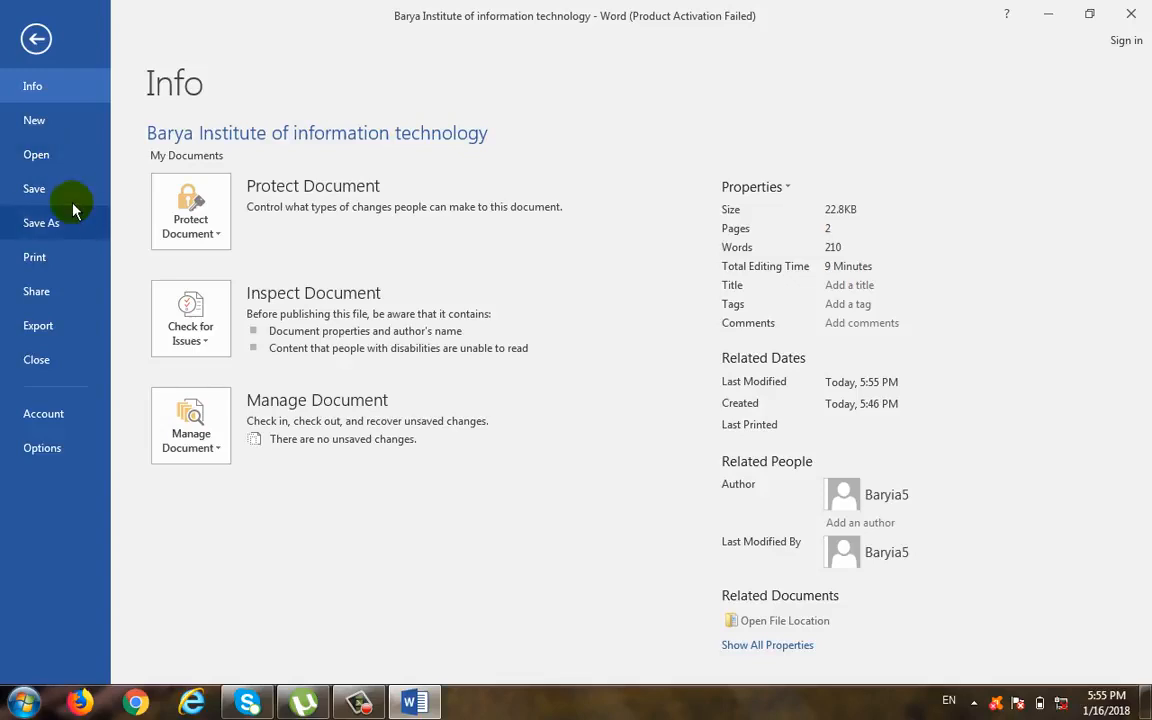
{"action": "left_click", "coordinate": [46, 37]}
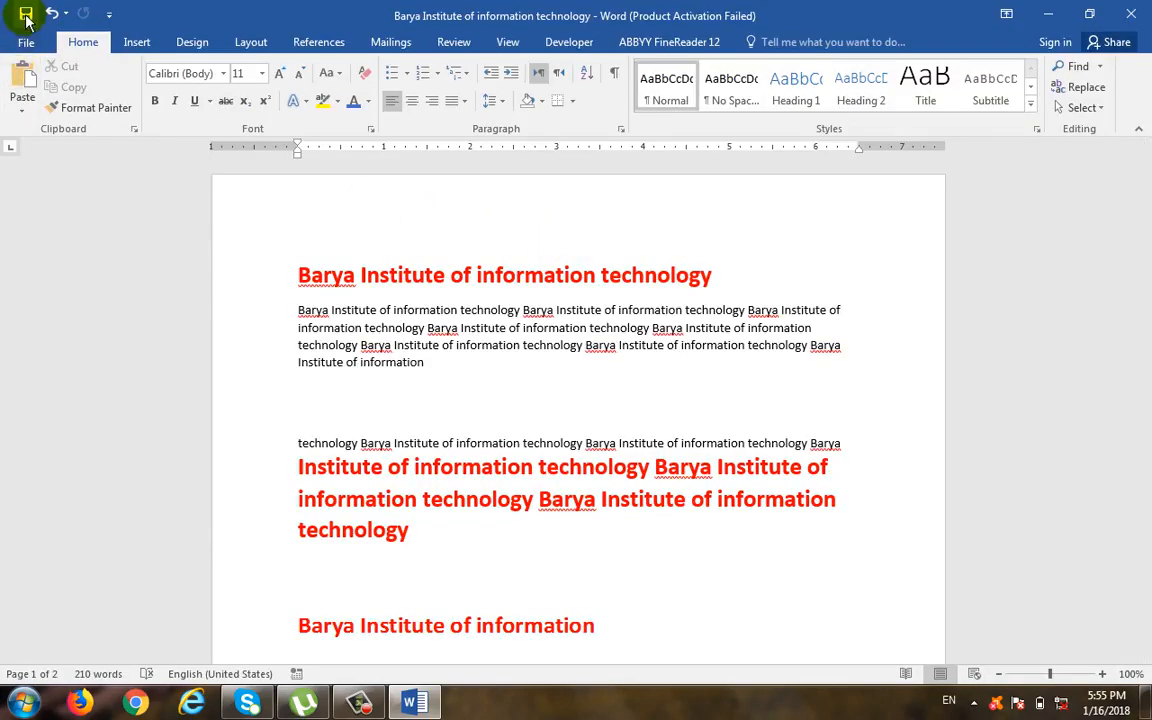
{"action": "left_click", "coordinate": [27, 43]}
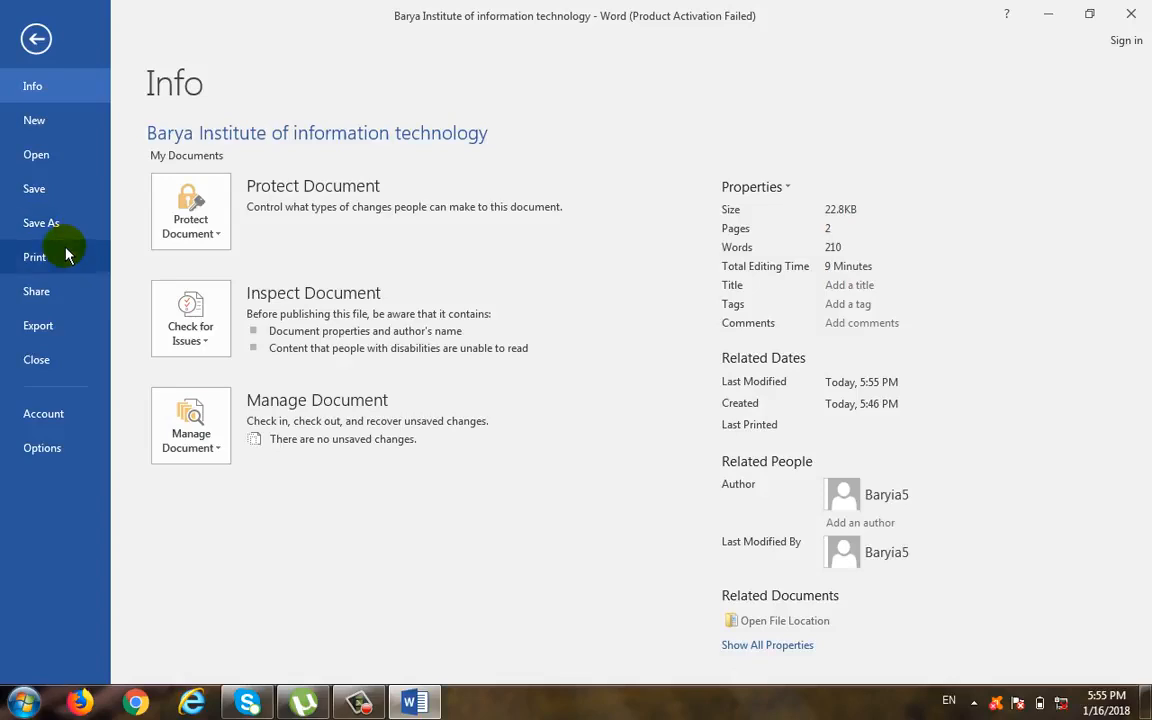
{"action": "left_click", "coordinate": [36, 38]}
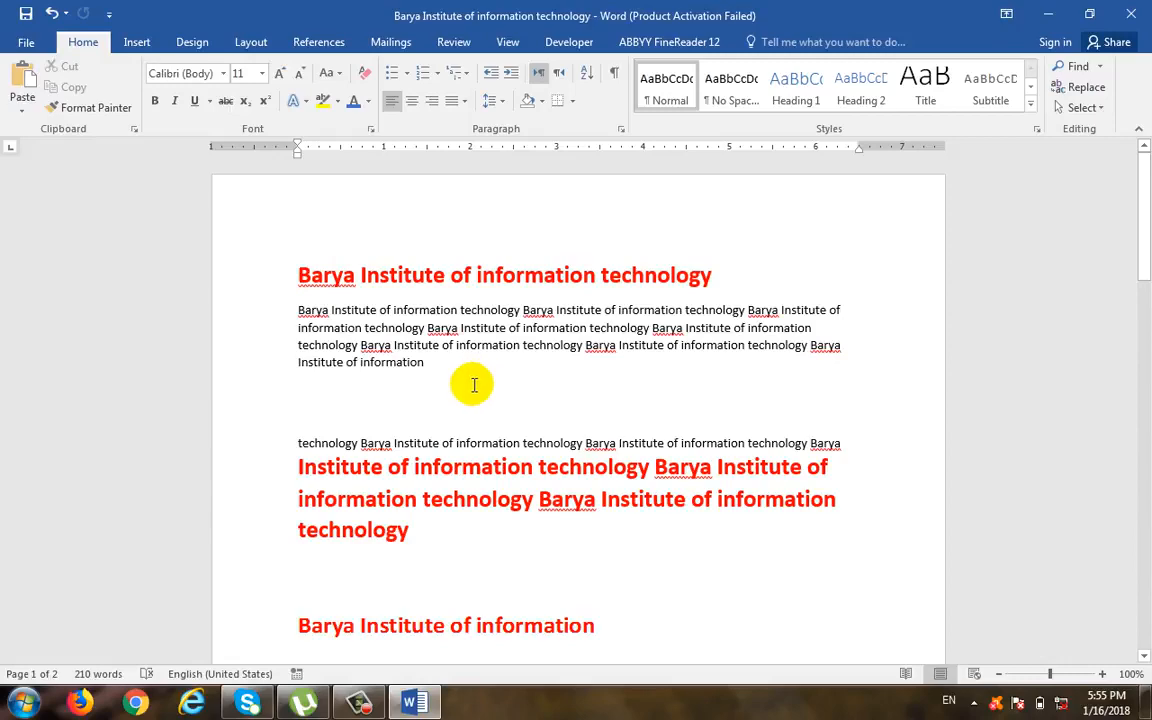
{"action": "left_click_drag", "start_coordinate": [1134, 244], "coordinate": [1141, 140]}
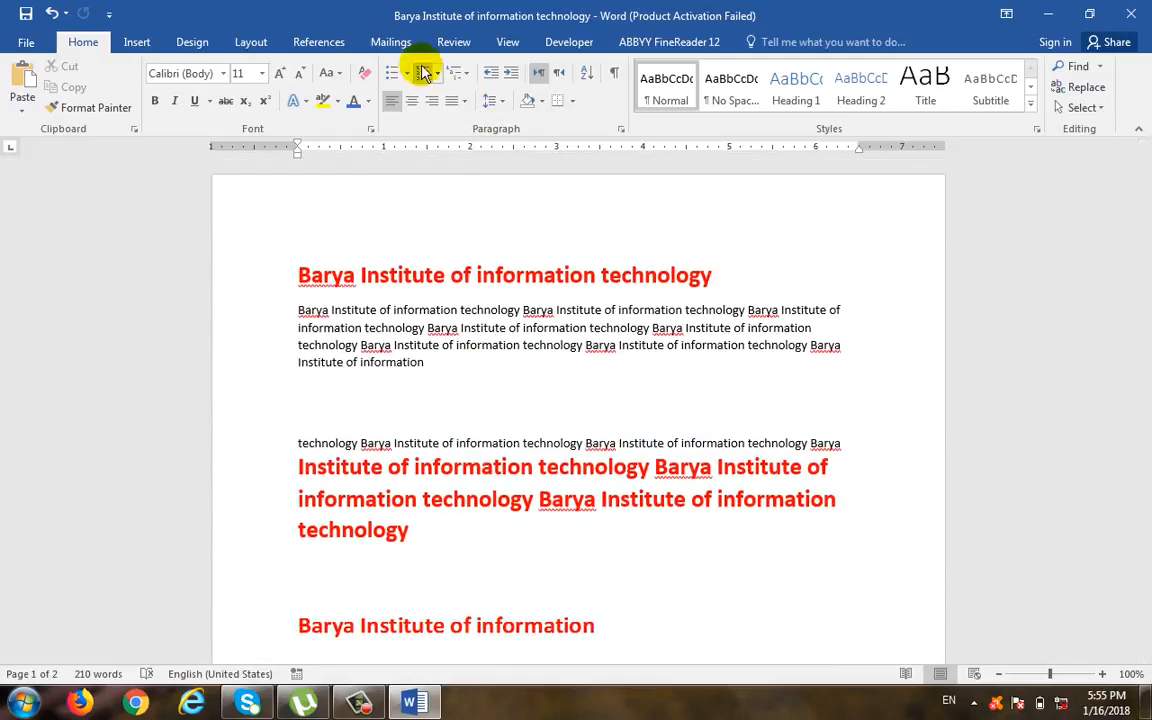
Step: Examine both pages of the document in the print preview and return to editing
{"action": "left_click", "coordinate": [24, 43]}
{"action": "left_click", "coordinate": [62, 257]}
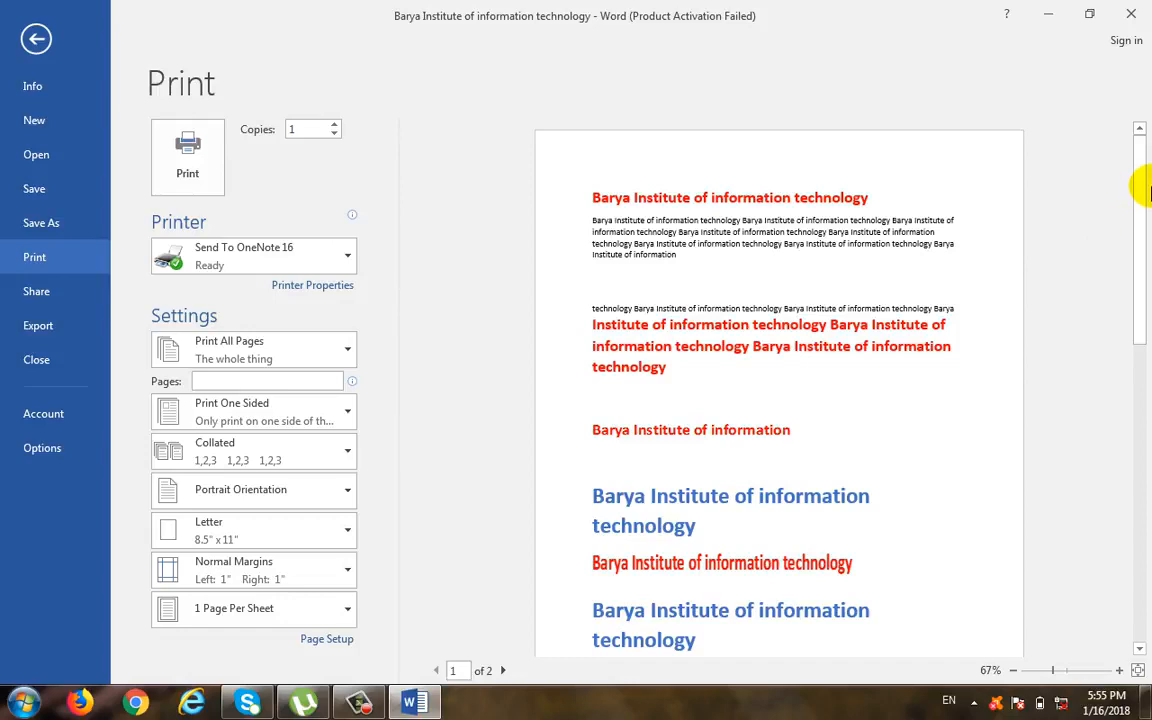
{"action": "left_click_drag", "start_coordinate": [1134, 180], "coordinate": [1140, 470]}
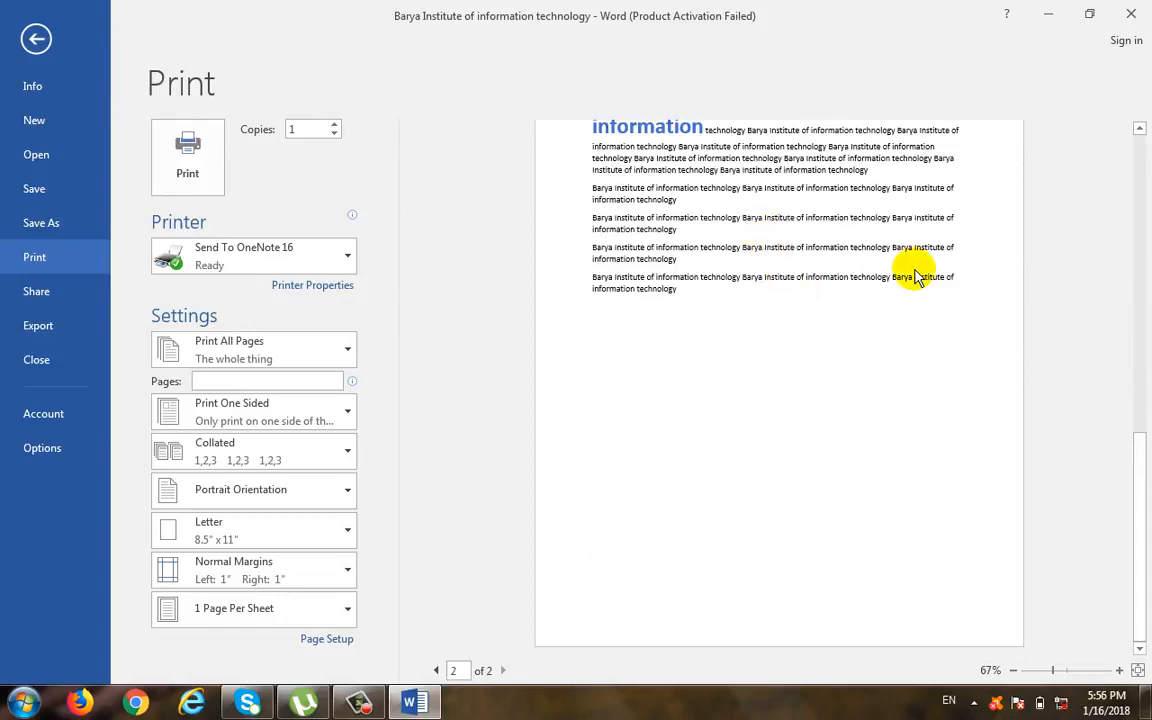
{"action": "left_click", "coordinate": [1139, 129]}
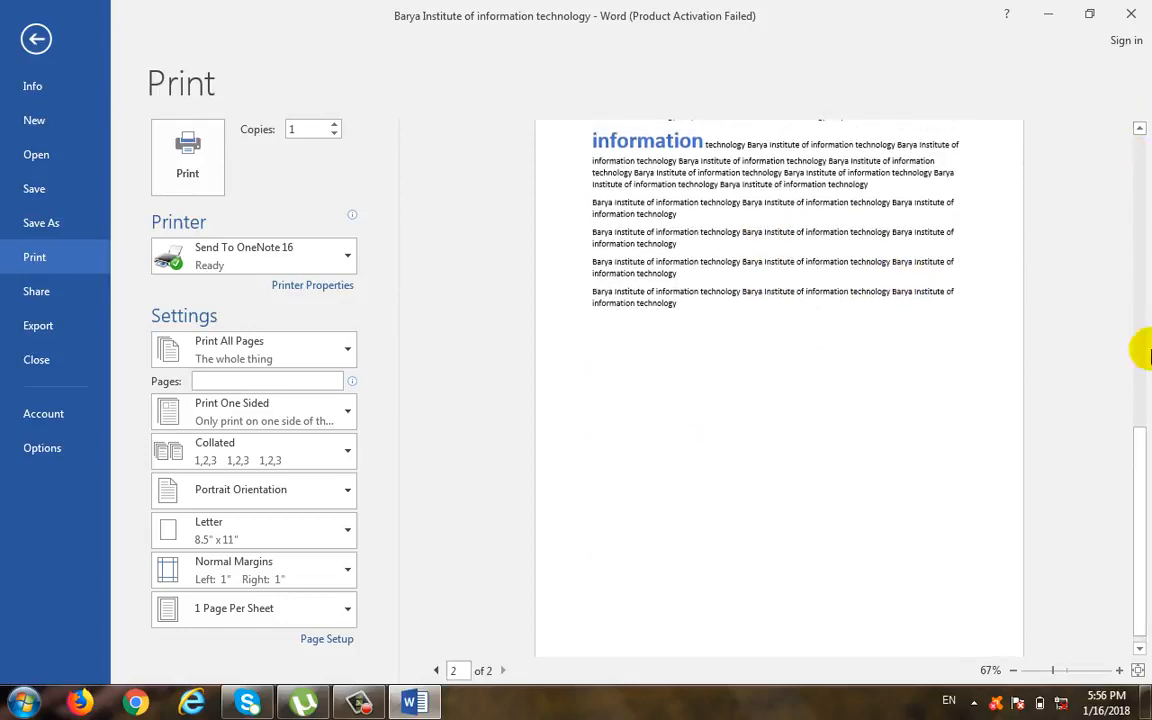
{"action": "left_click_drag", "start_coordinate": [1140, 475], "coordinate": [1134, 419]}
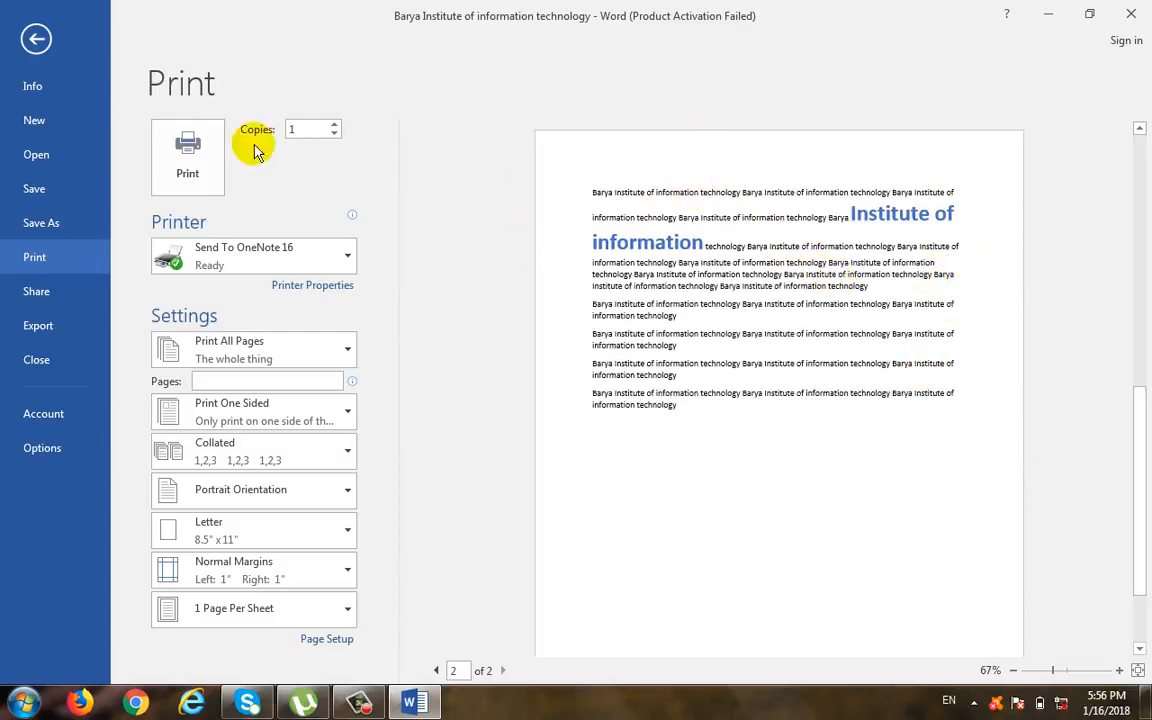
{"action": "left_click", "coordinate": [28, 36]}
Step: Place the cursor at the end of the red heading at the top of page 1
{"action": "scroll", "coordinate": [570, 360], "scroll_direction": "down", "scroll_amount": 1}
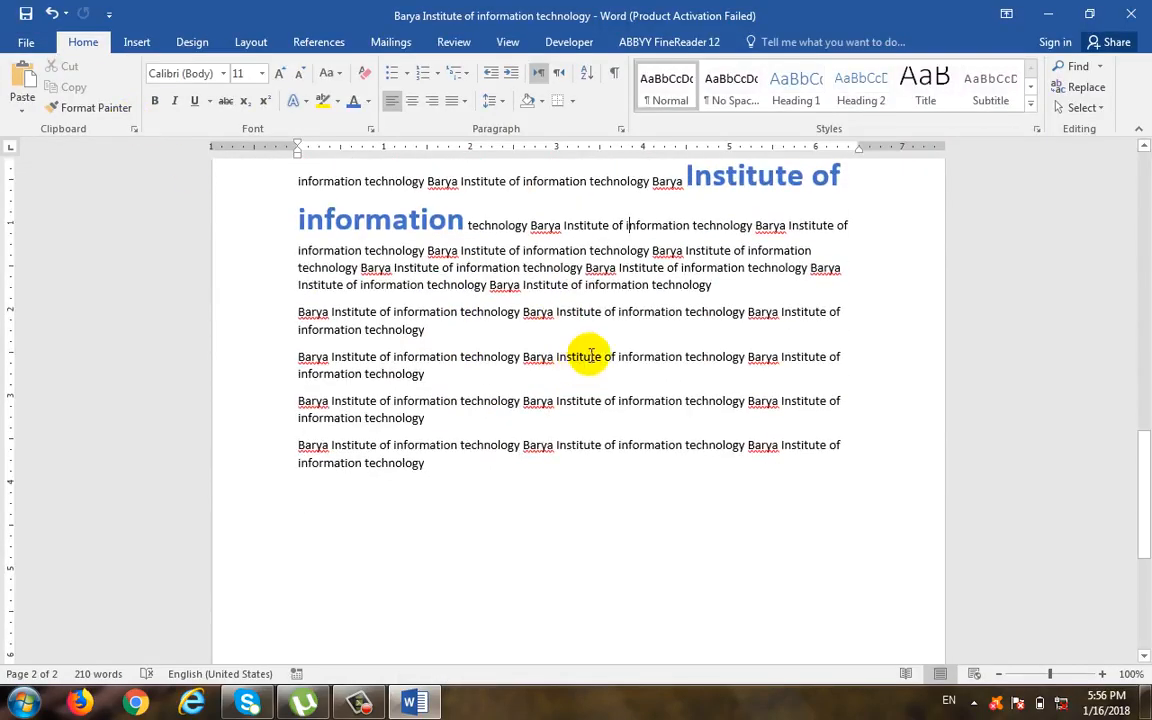
{"action": "scroll", "coordinate": [600, 345], "scroll_direction": "up", "scroll_amount": 4}
{"action": "scroll", "coordinate": [606, 338], "scroll_direction": "up", "scroll_amount": 15}
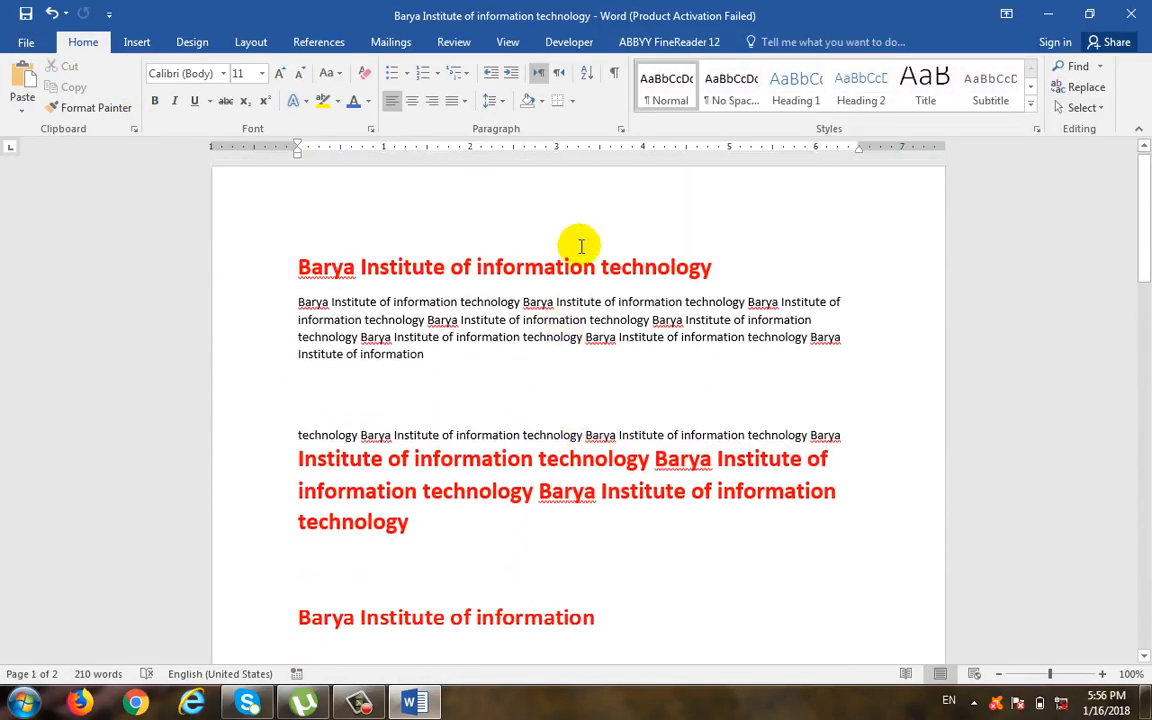
{"action": "left_click", "coordinate": [595, 282]}
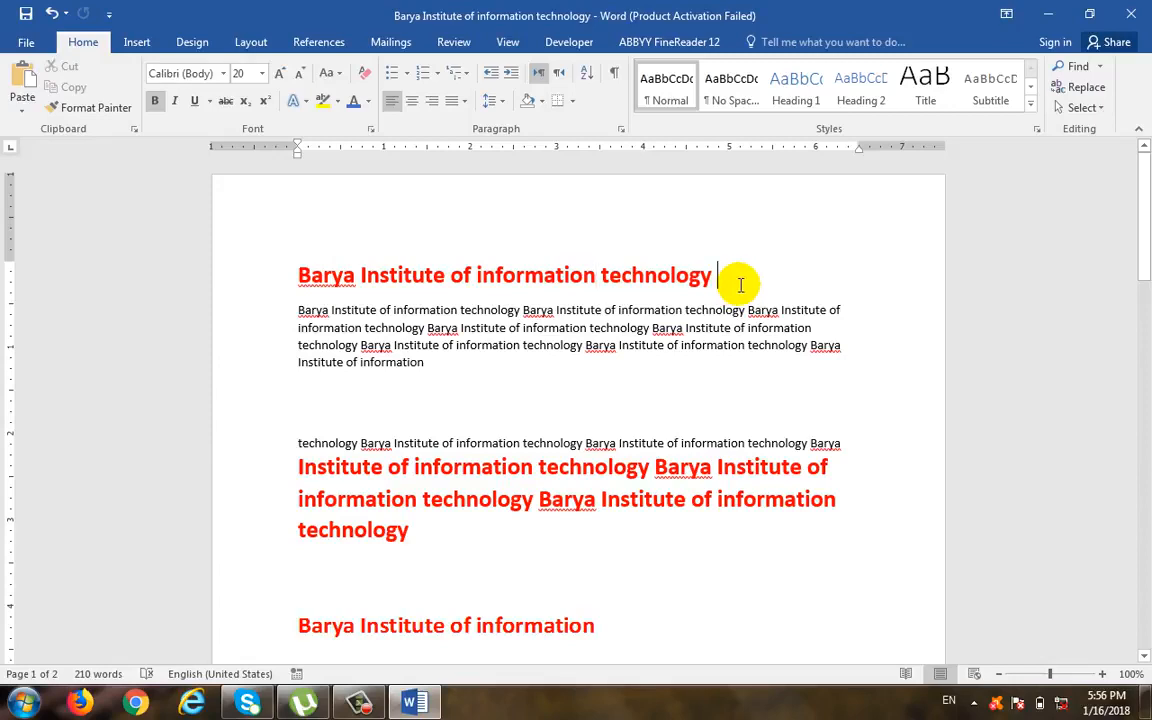
Step: Open the print preview of the first page and enlarge it to 100%
{"action": "left_click", "coordinate": [26, 45]}
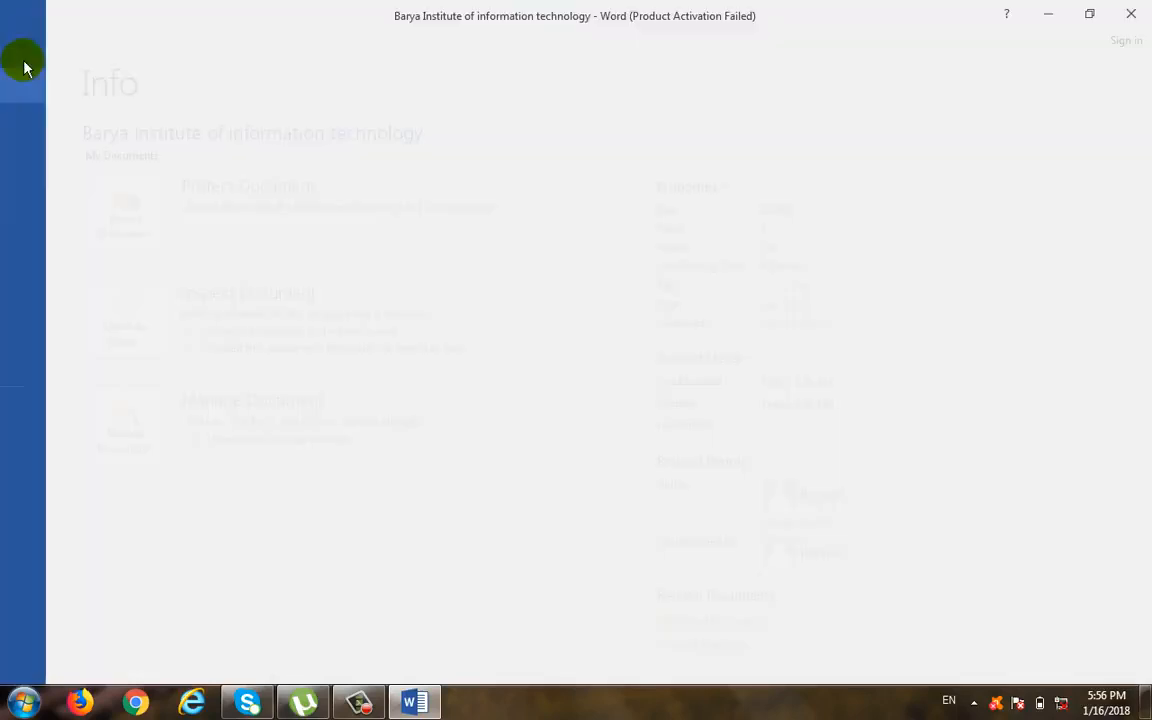
{"action": "left_click", "coordinate": [32, 257]}
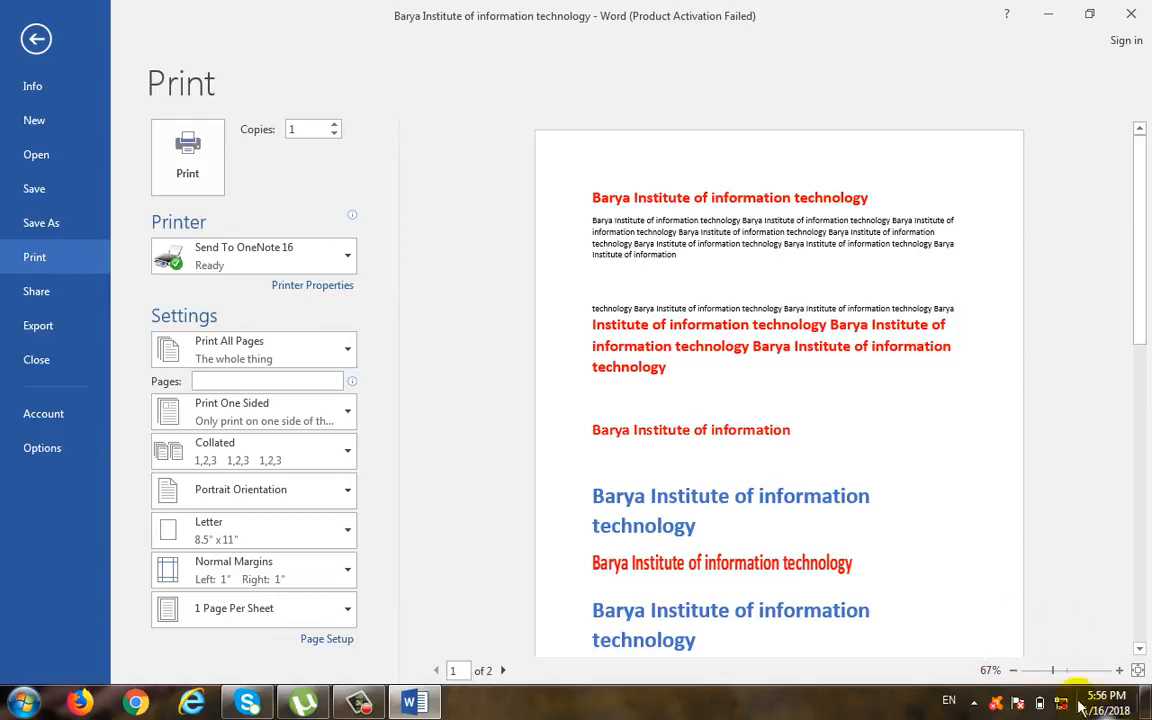
{"action": "left_click", "coordinate": [1066, 672]}
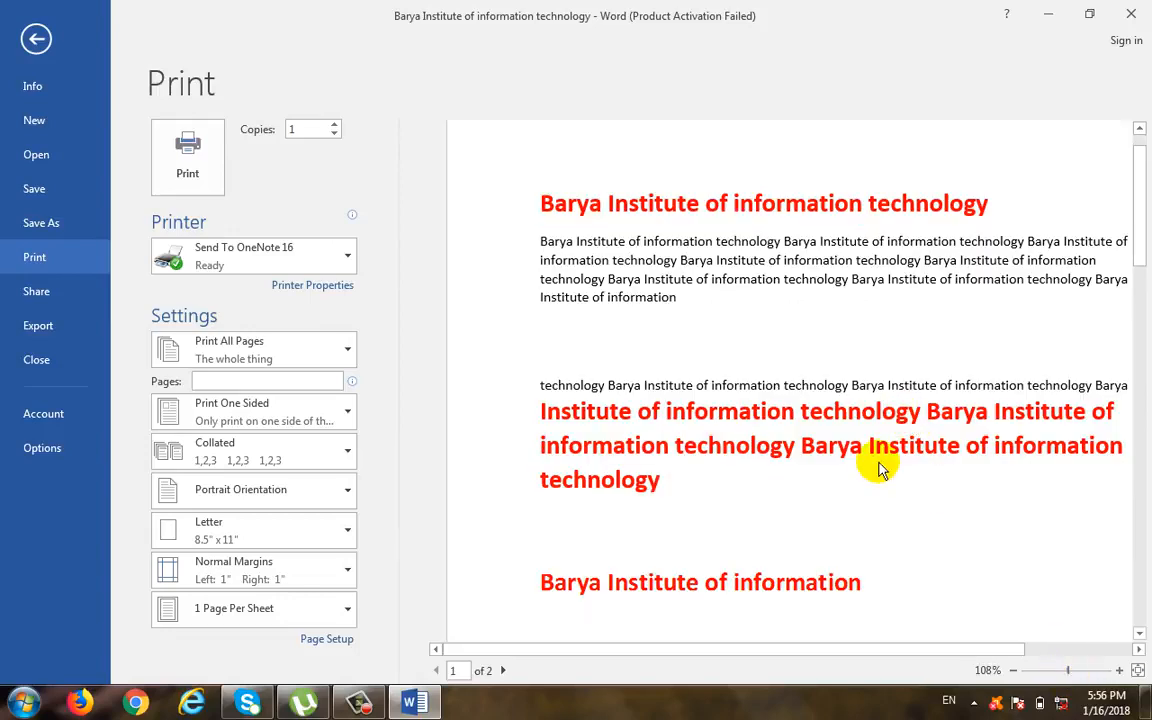
{"action": "left_click", "coordinate": [1013, 672]}
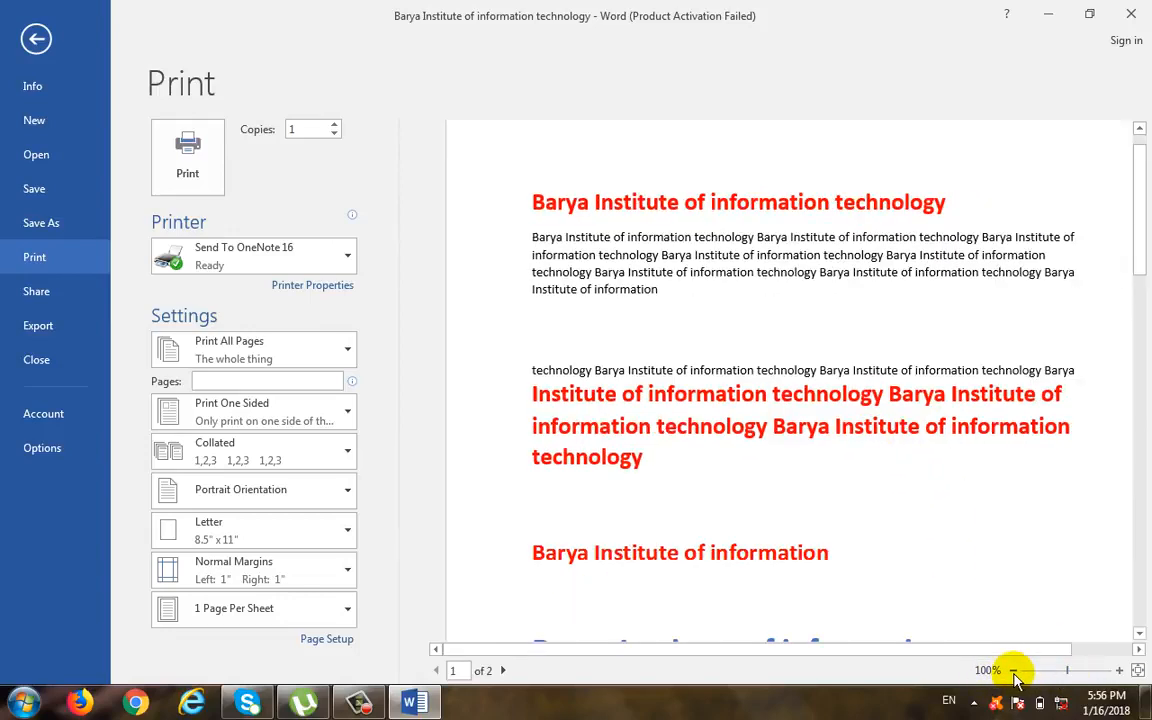
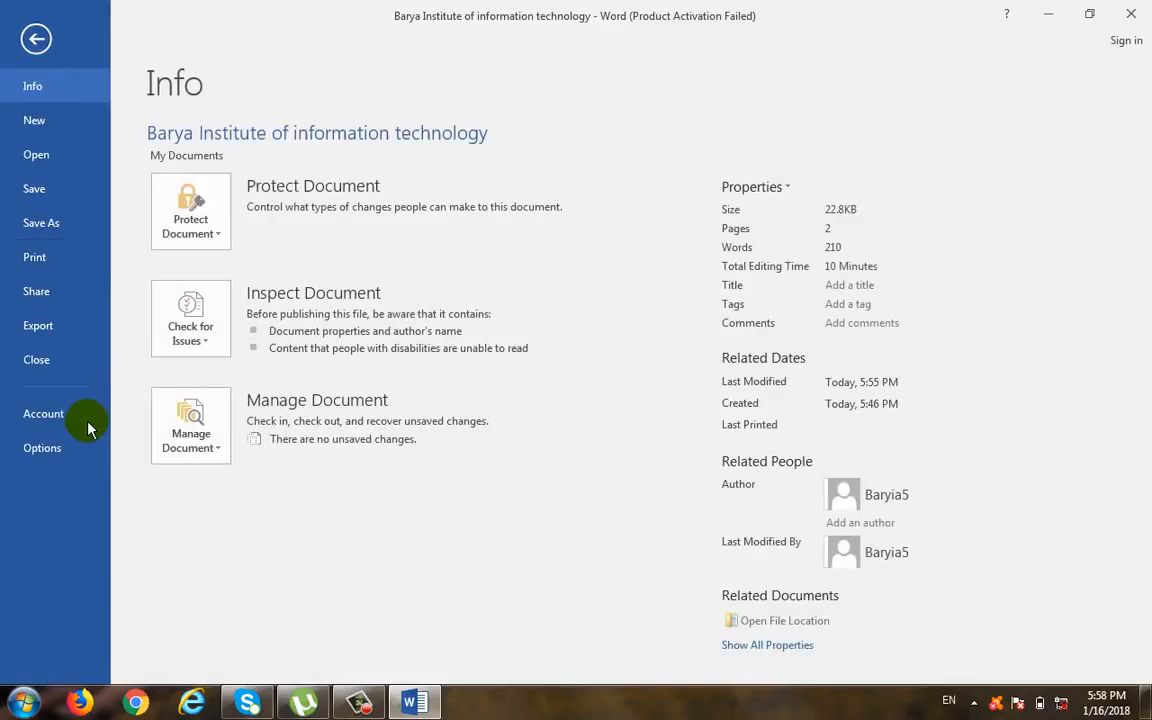
Step: Set the print range to Print Selection, look over the other range options and return to the document
{"action": "left_click", "coordinate": [62, 262]}
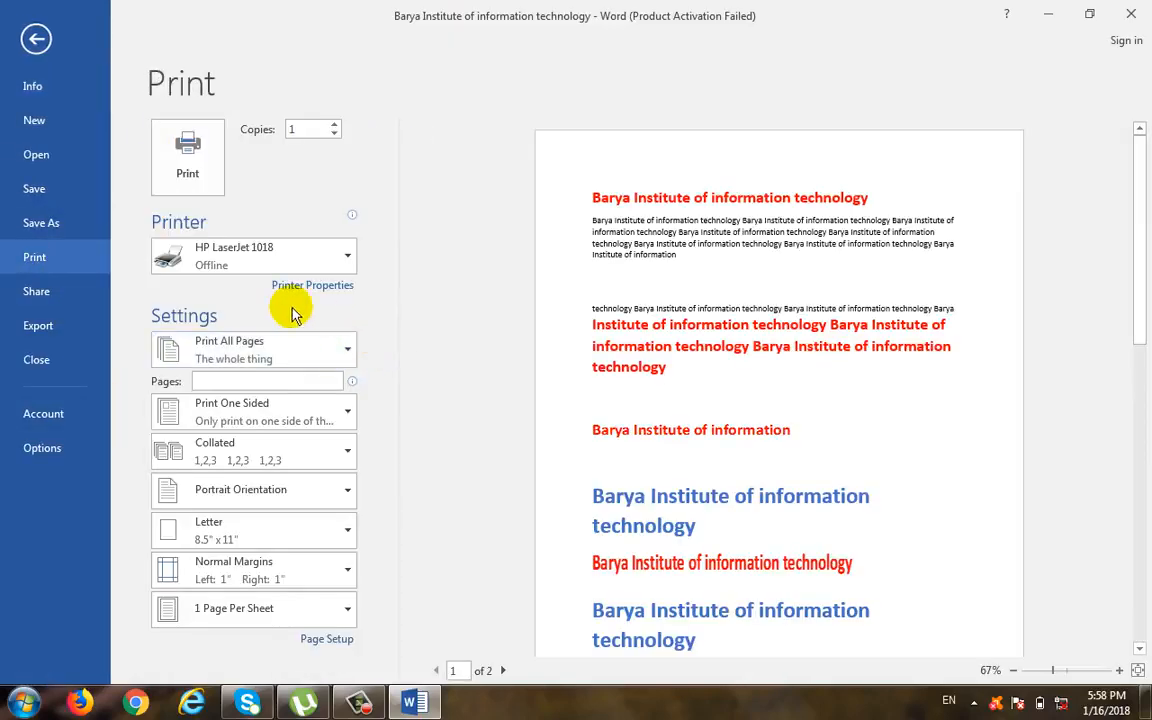
{"action": "left_click", "coordinate": [252, 346]}
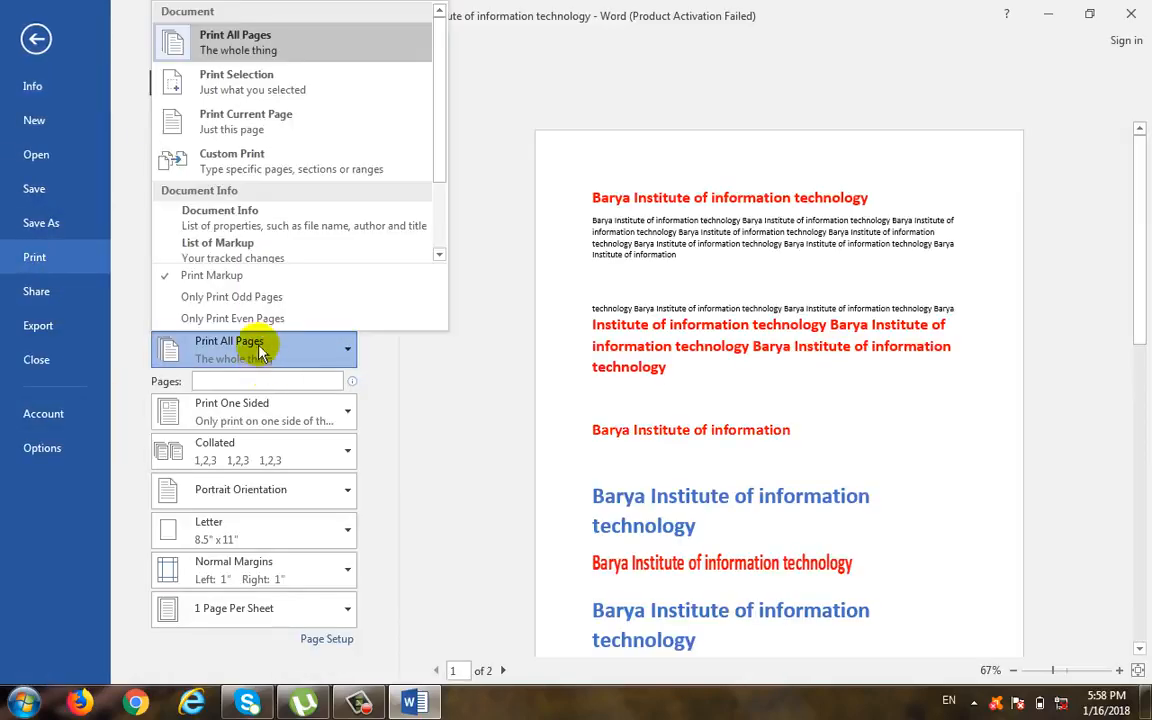
{"action": "left_click", "coordinate": [283, 89]}
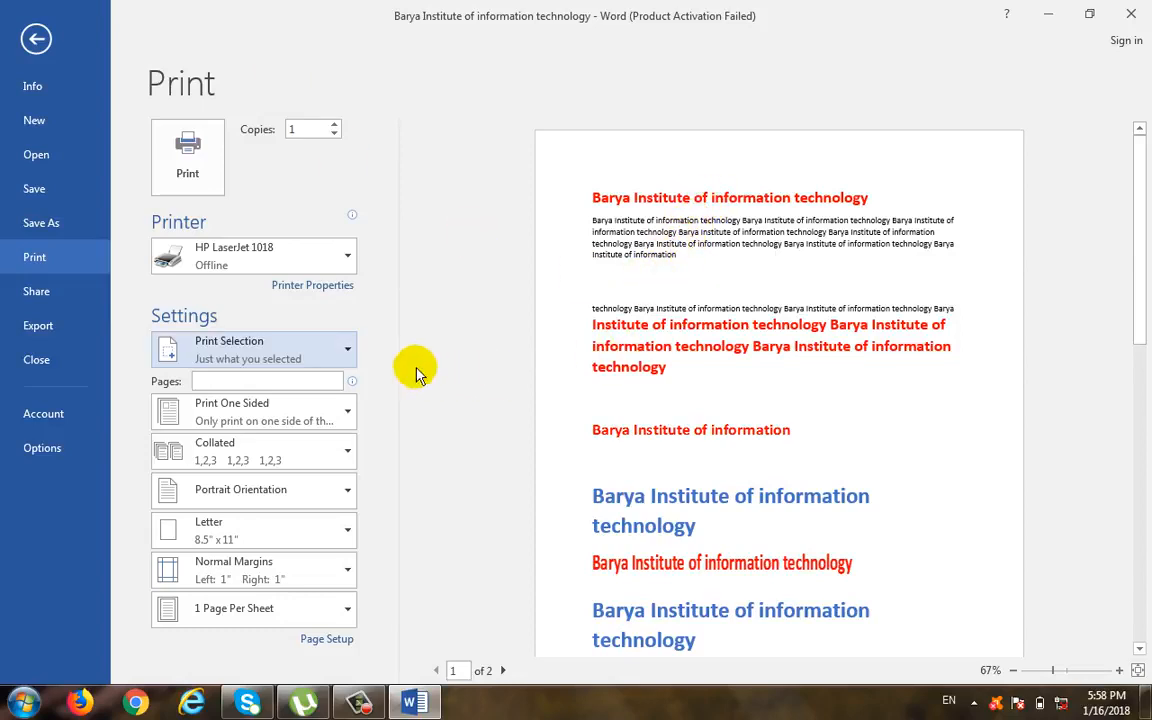
{"action": "left_click", "coordinate": [314, 340]}
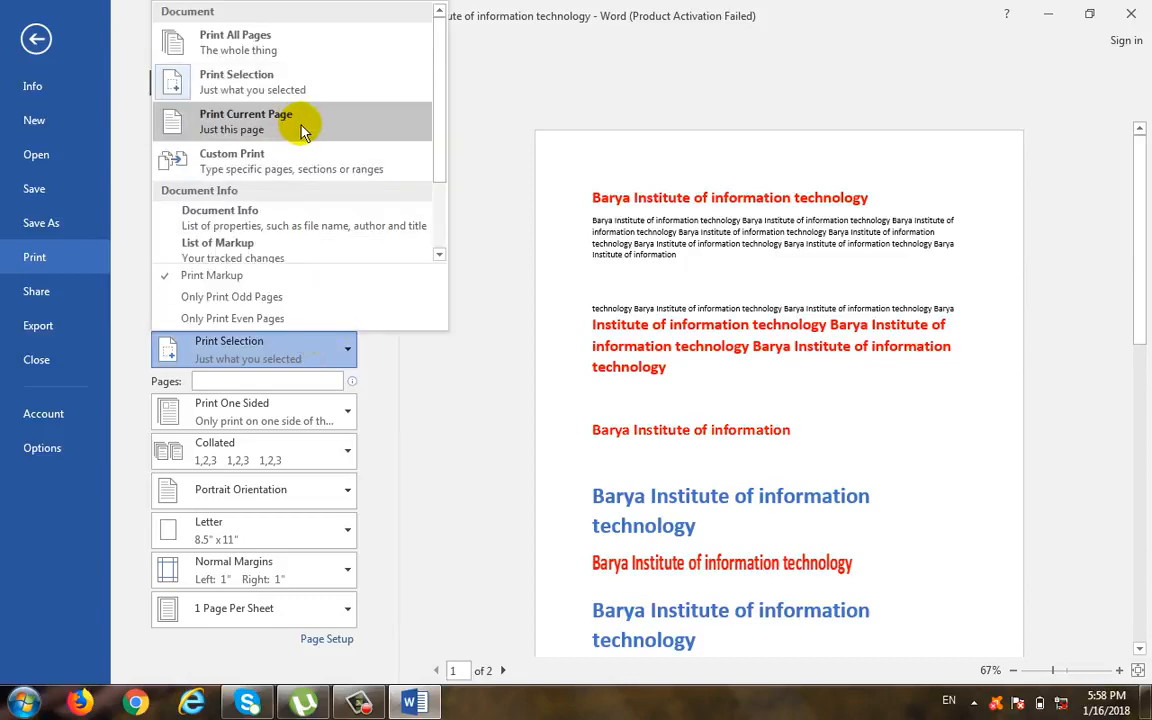
{"action": "left_click", "coordinate": [36, 40]}
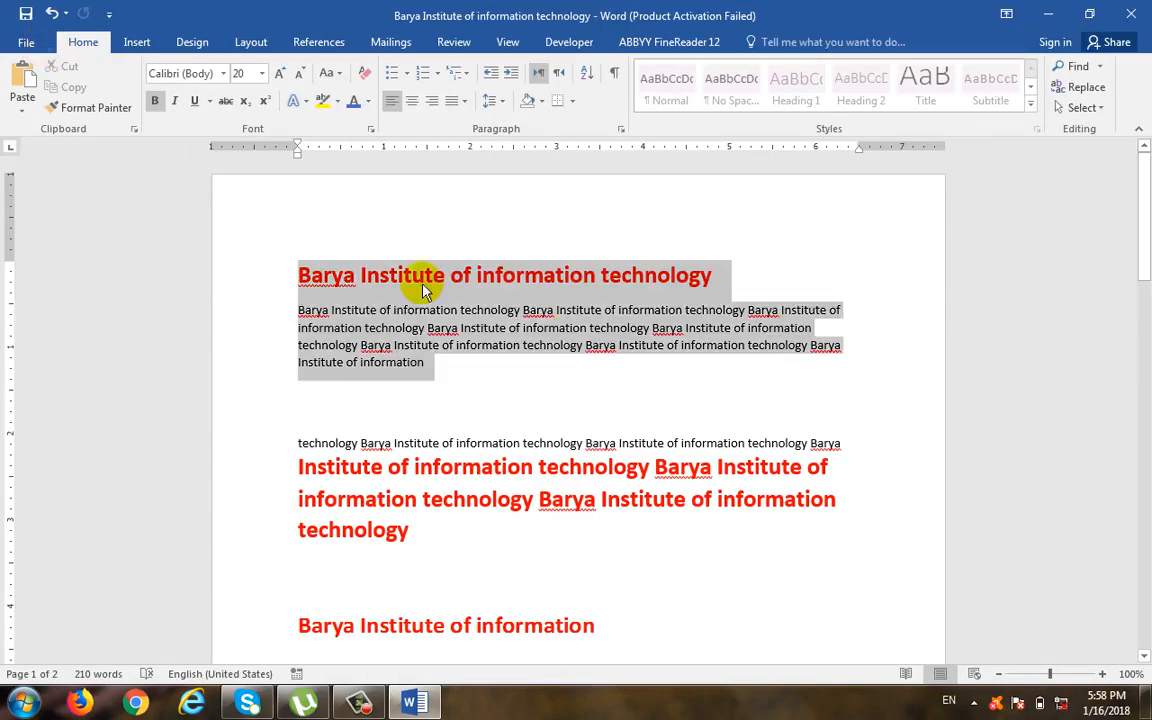
Step: Place the cursor in the first paragraph on page 2 and set the print range to Print Current Page
{"action": "left_click", "coordinate": [392, 380]}
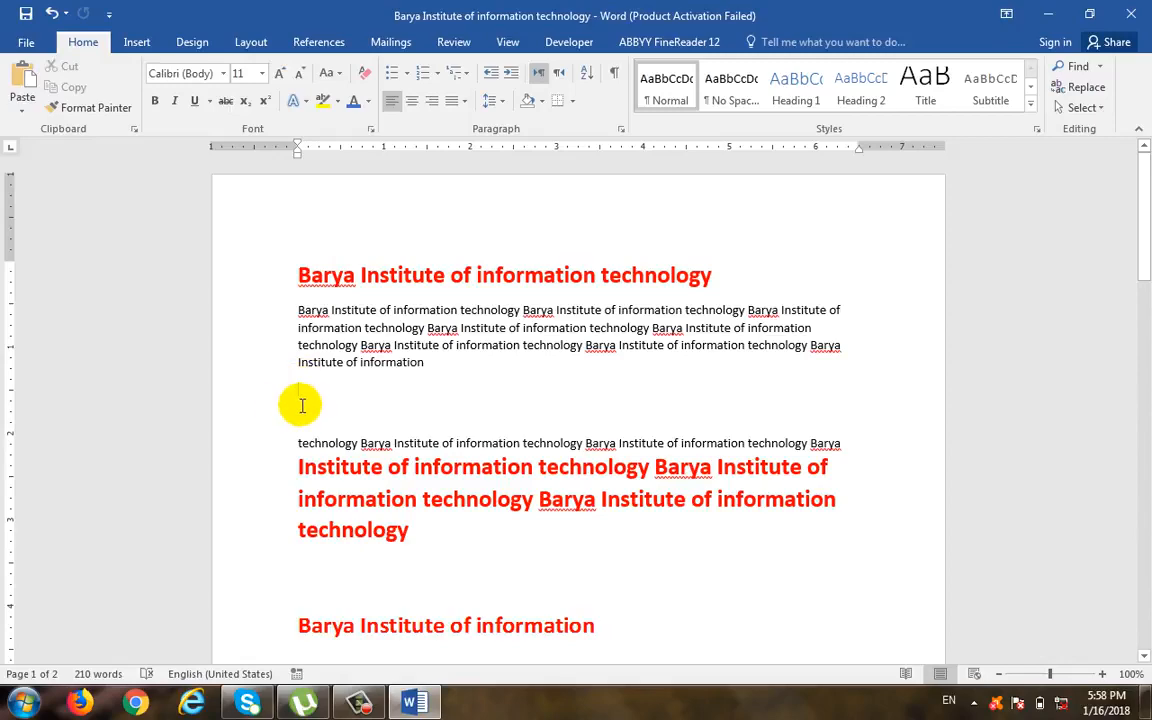
{"action": "scroll", "coordinate": [516, 410], "scroll_direction": "down", "scroll_amount": 6}
{"action": "scroll", "coordinate": [516, 410], "scroll_direction": "down", "scroll_amount": 10}
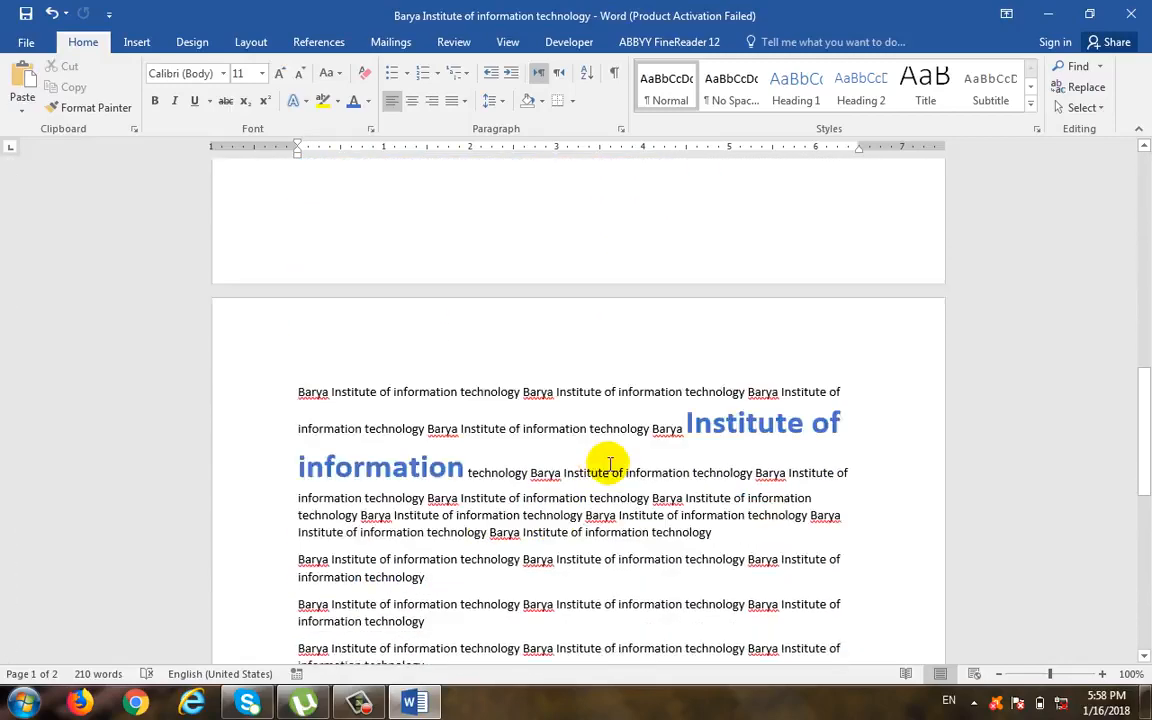
{"action": "left_click", "coordinate": [482, 255]}
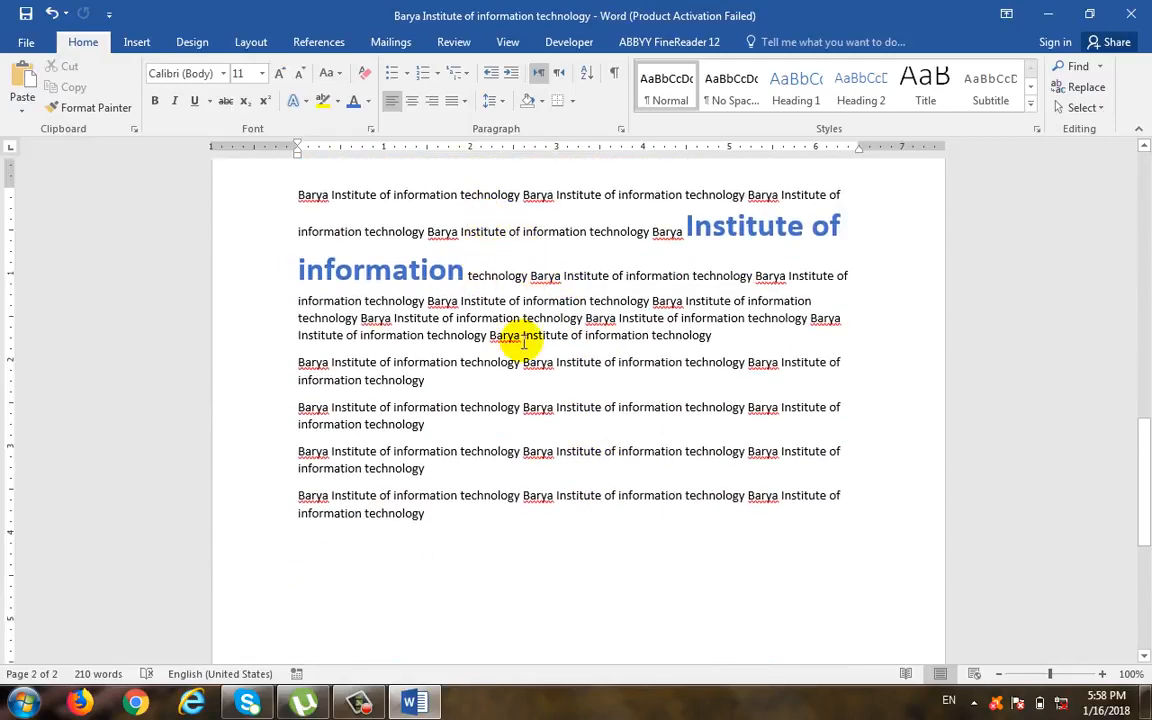
{"action": "left_click", "coordinate": [25, 40]}
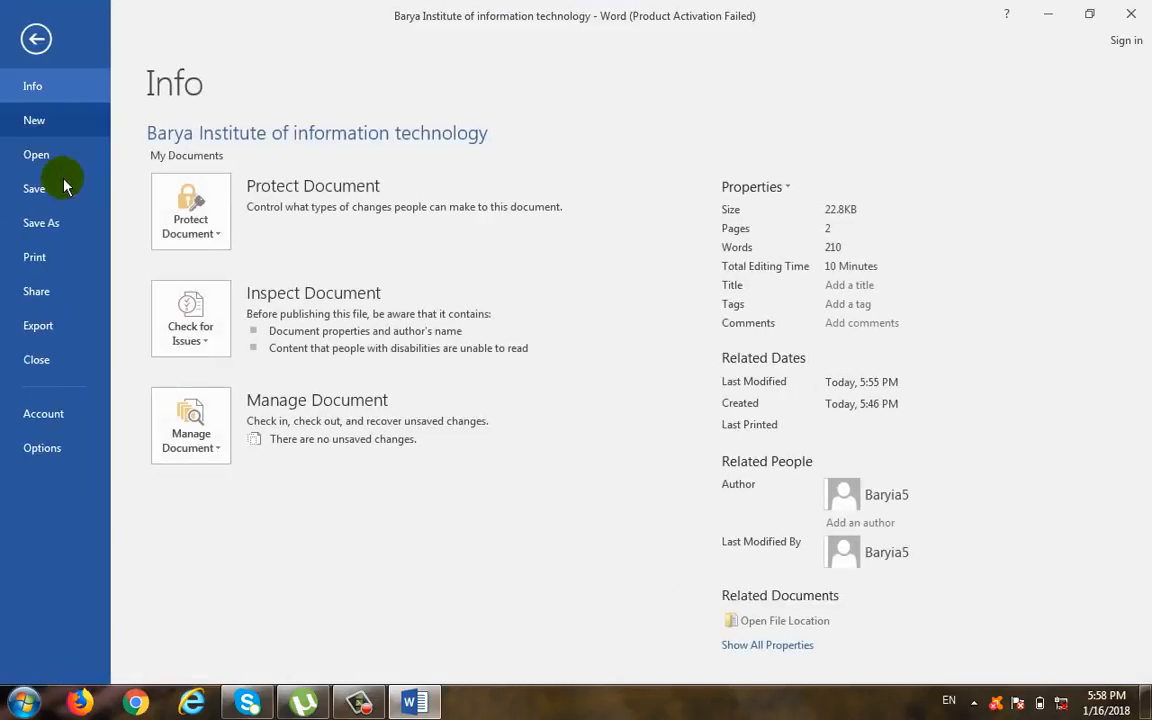
{"action": "left_click", "coordinate": [62, 255]}
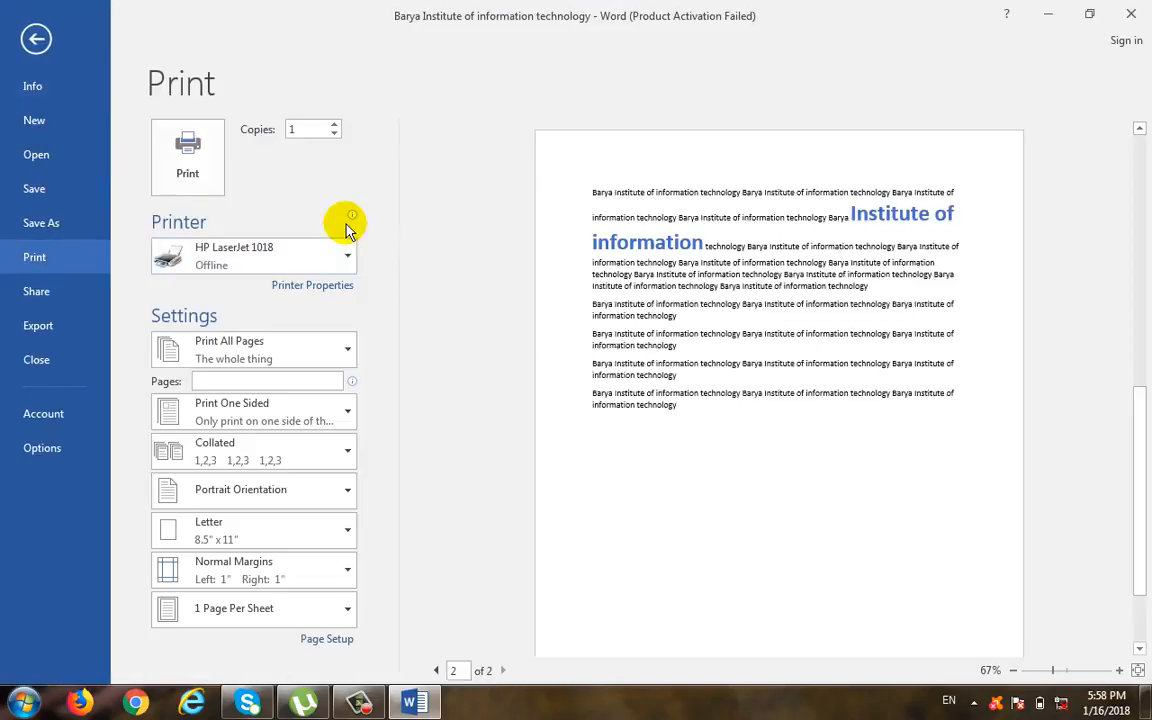
{"action": "left_click", "coordinate": [270, 352]}
{"action": "left_click", "coordinate": [303, 130]}
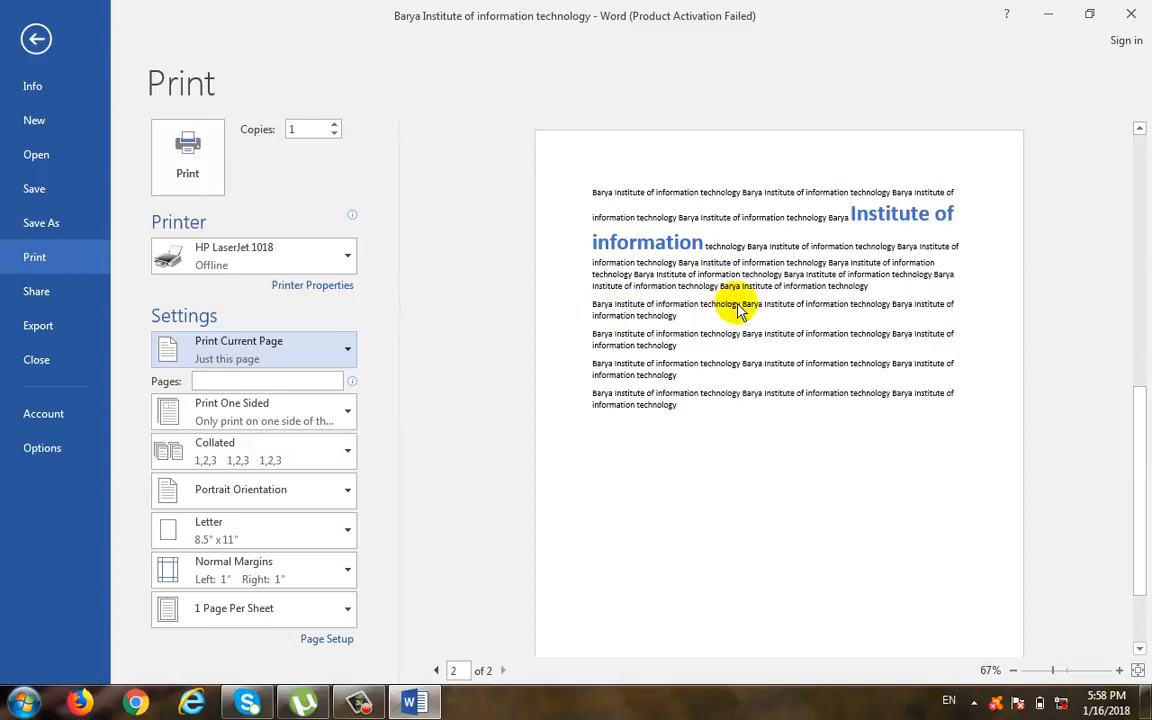
Step: Switch the print range to Custom Print and return to the document
{"action": "left_click", "coordinate": [314, 348]}
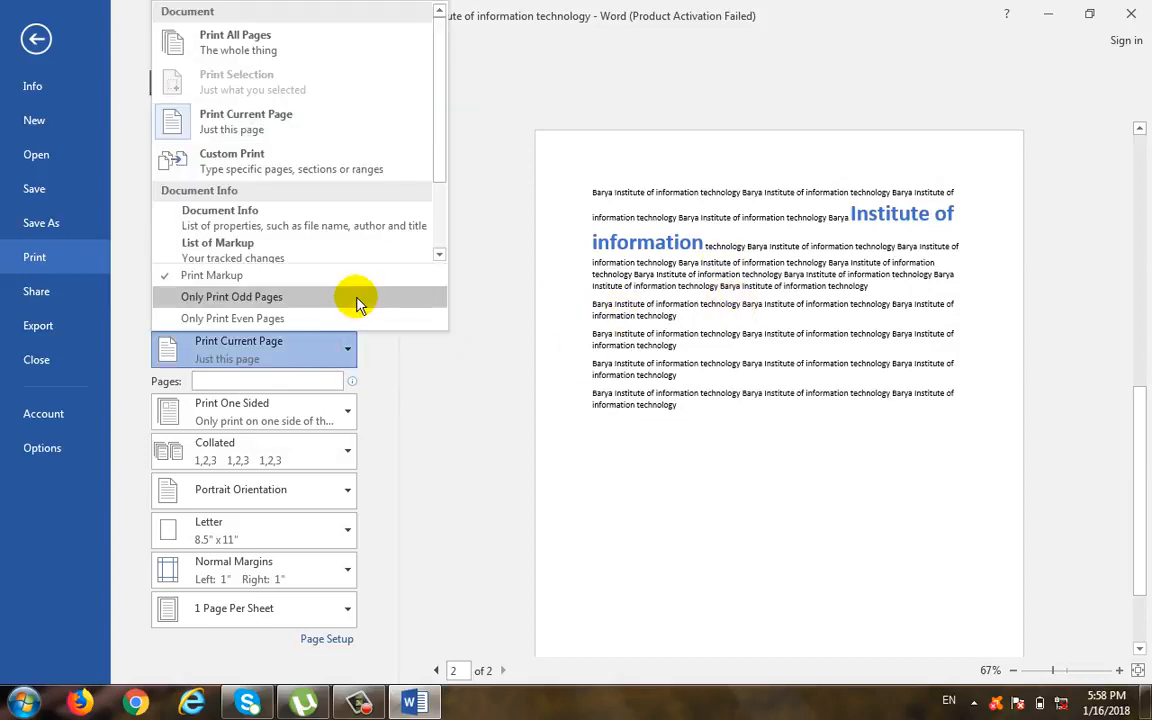
{"action": "left_click", "coordinate": [381, 163]}
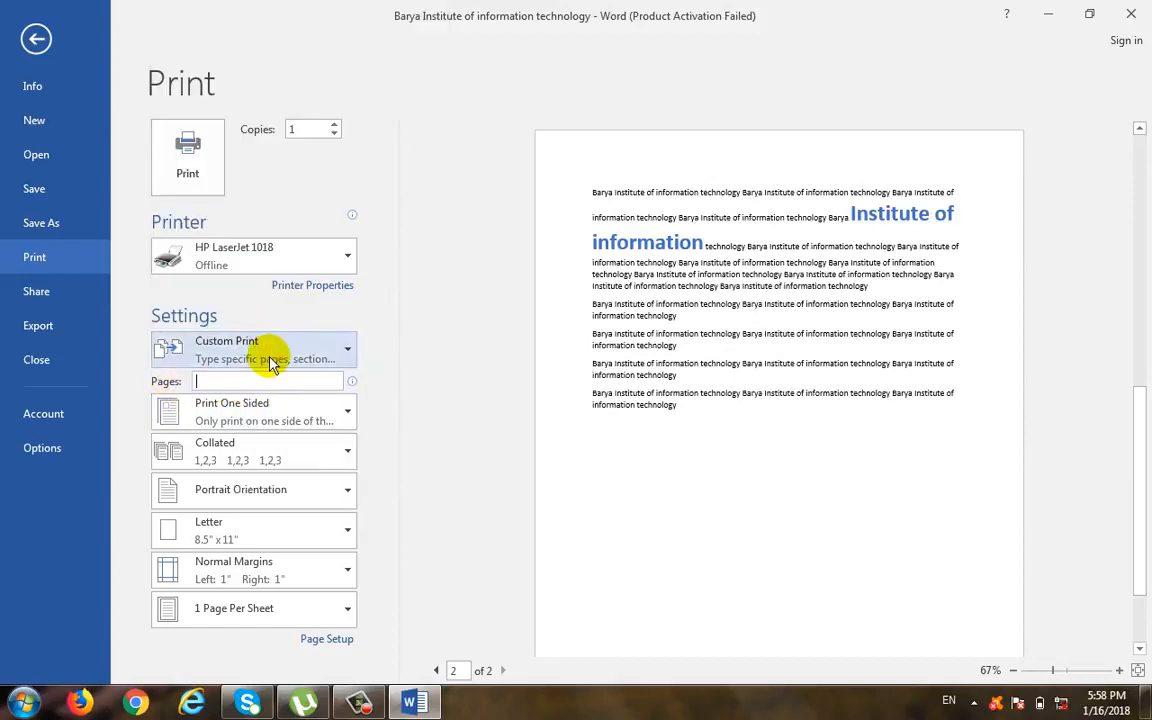
{"action": "left_click", "coordinate": [36, 38]}
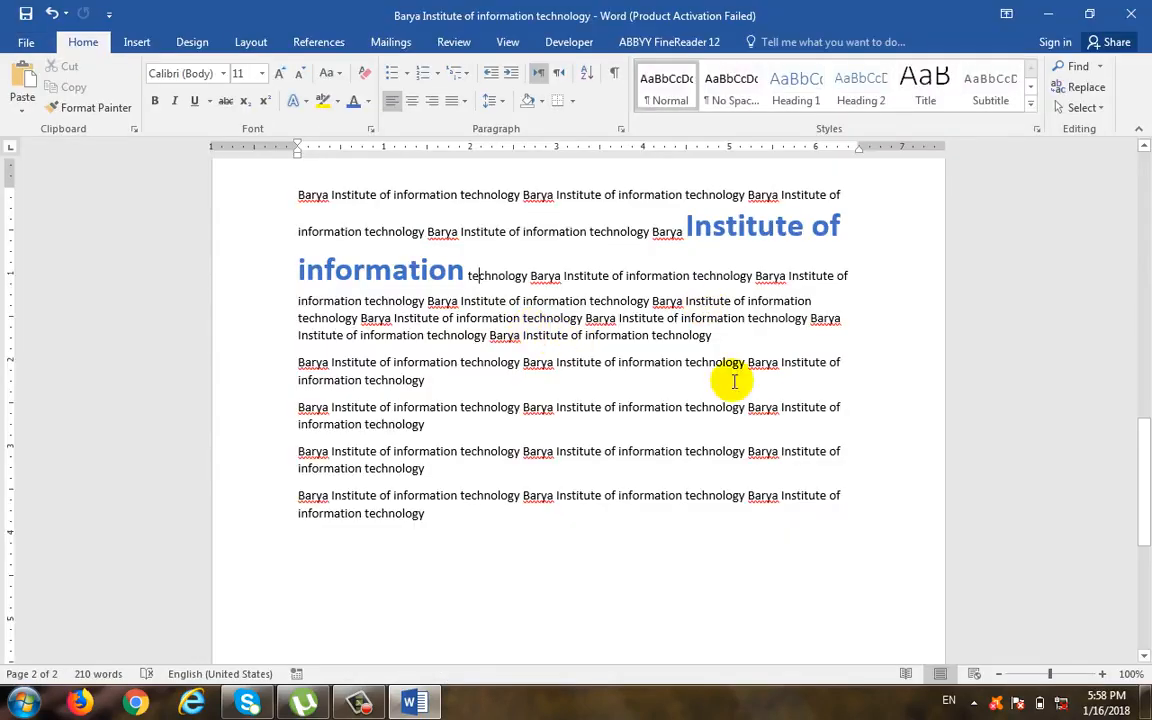
Step: Add page breaks at the end of the document until it has 10 pages and paste the red heading four times on the last one
{"action": "left_click", "coordinate": [737, 572]}
{"action": "key", "text": "ctrl+Return"}
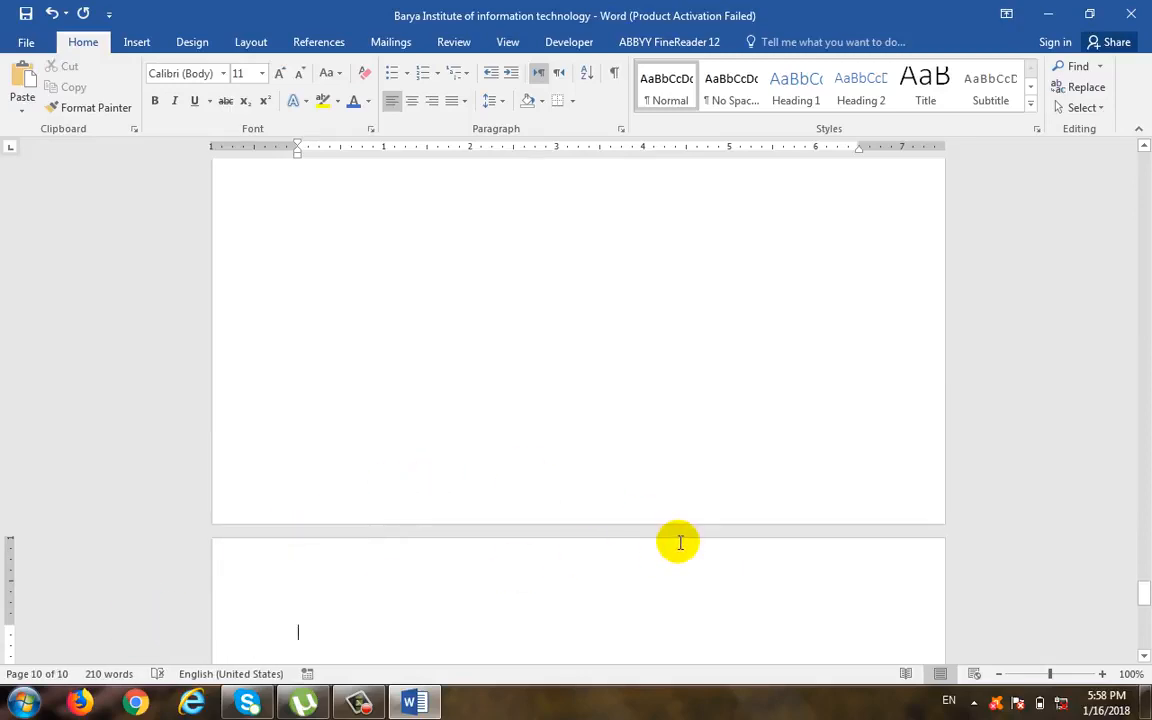
{"action": "type", "text": "Barya Institute of information technology Barya Institute of information technology Barya Institute of information technology Barya Institute of information technology"}
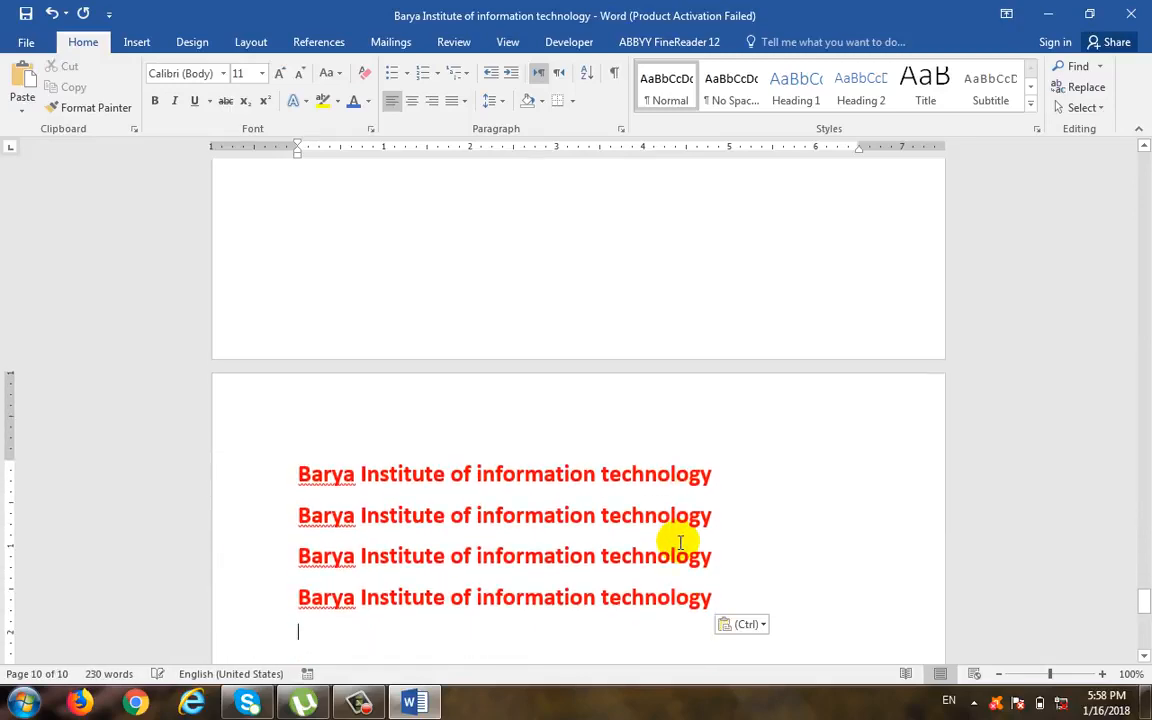
Step: Place the cursor on page 1, try the Custom Print range in the print settings and return it to Print All Pages
{"action": "left_click_drag", "start_coordinate": [1144, 597], "coordinate": [1147, 132]}
{"action": "left_click", "coordinate": [777, 403]}
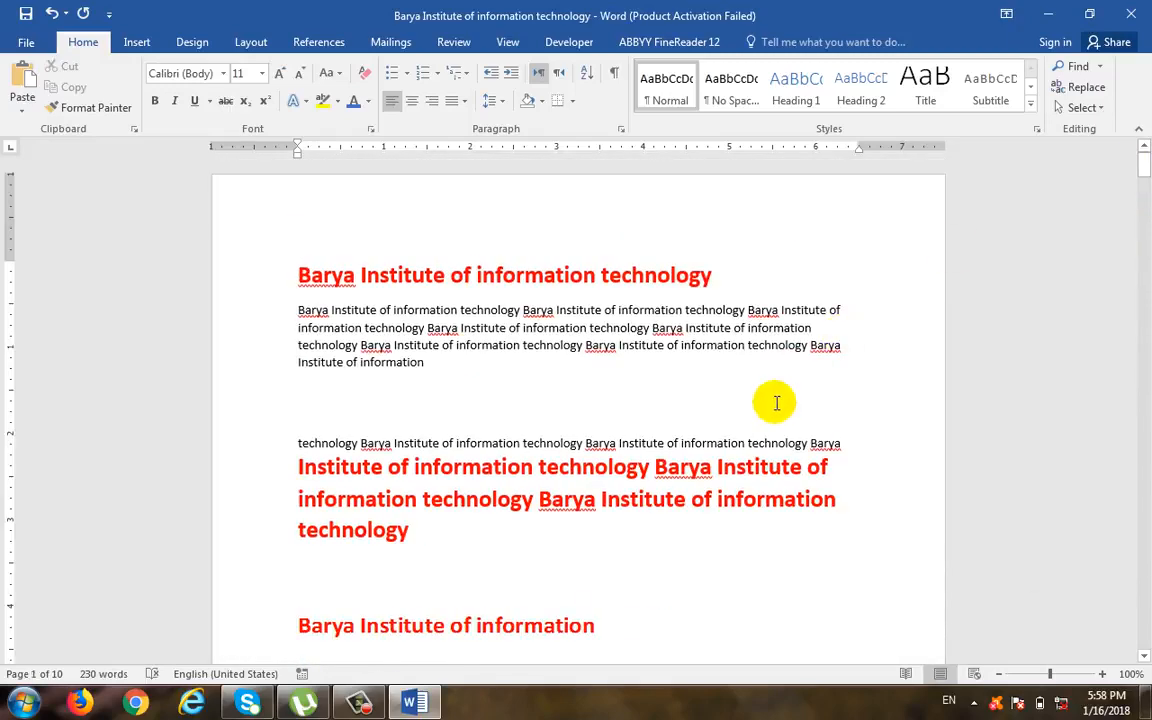
{"action": "left_click", "coordinate": [24, 42]}
{"action": "left_click", "coordinate": [35, 257]}
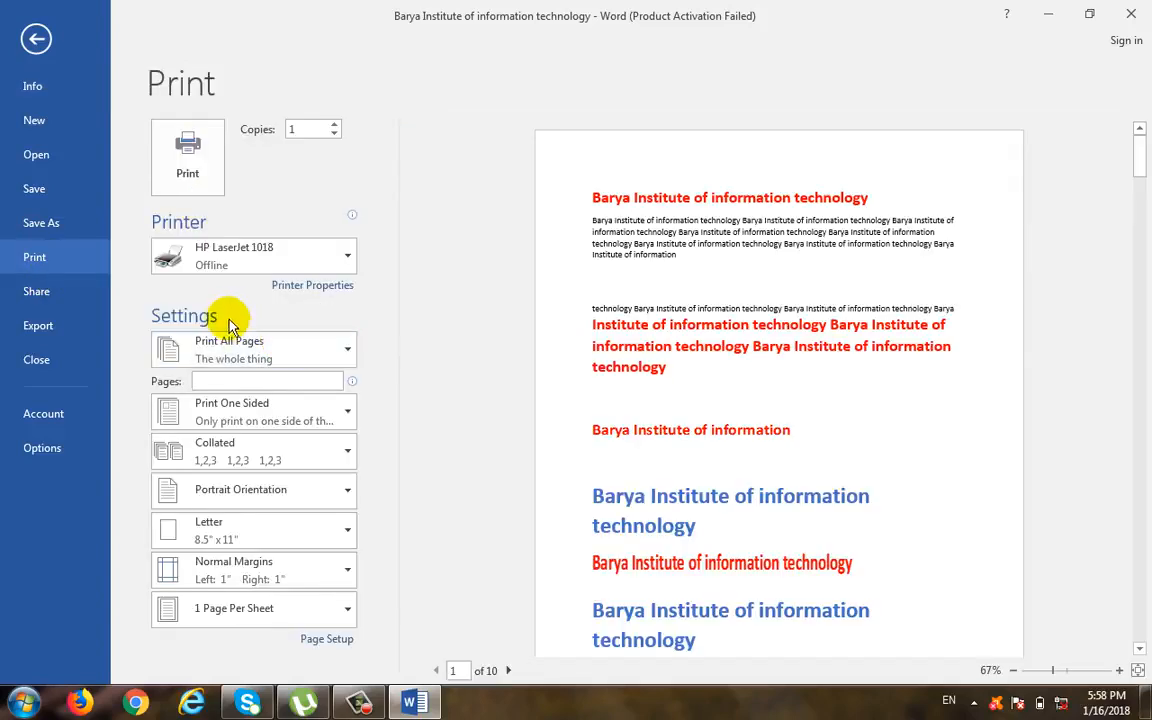
{"action": "left_click", "coordinate": [276, 351]}
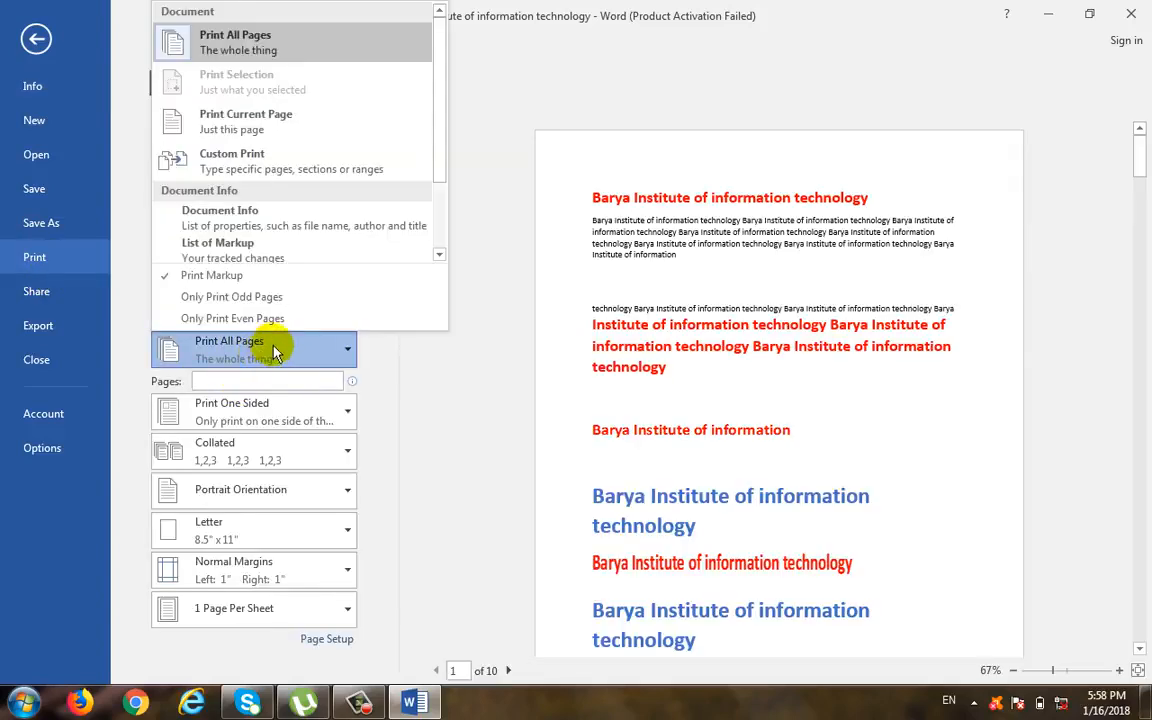
{"action": "left_click", "coordinate": [270, 163]}
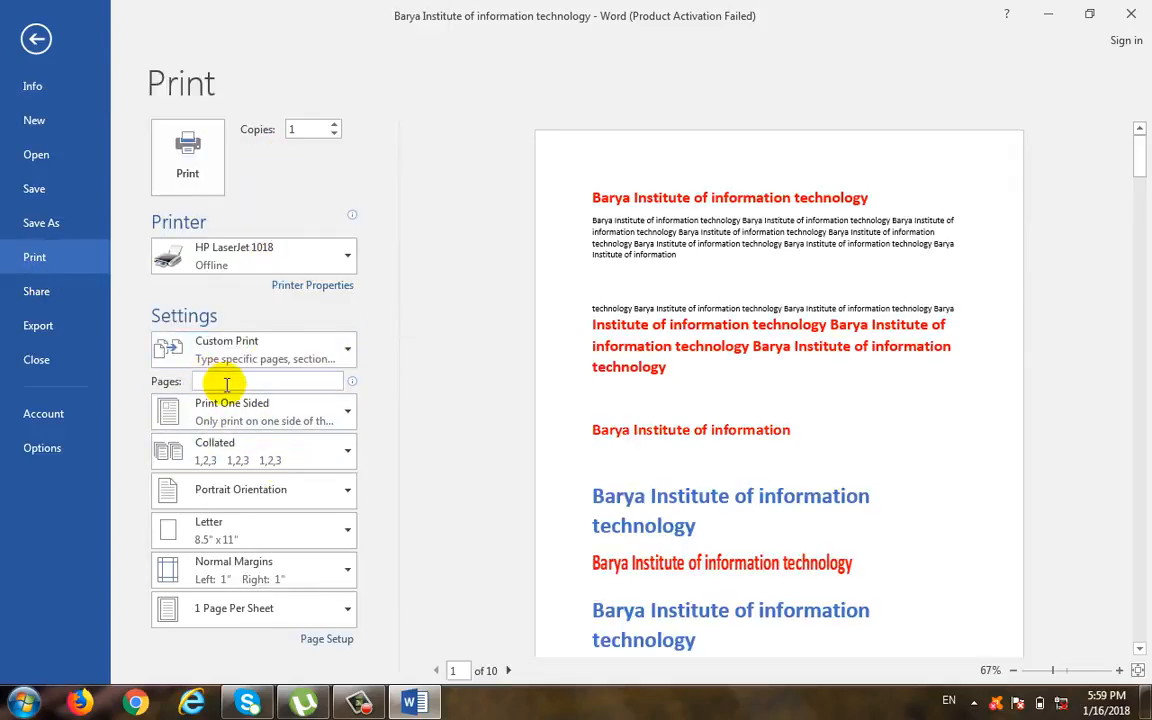
{"action": "left_click", "coordinate": [280, 345]}
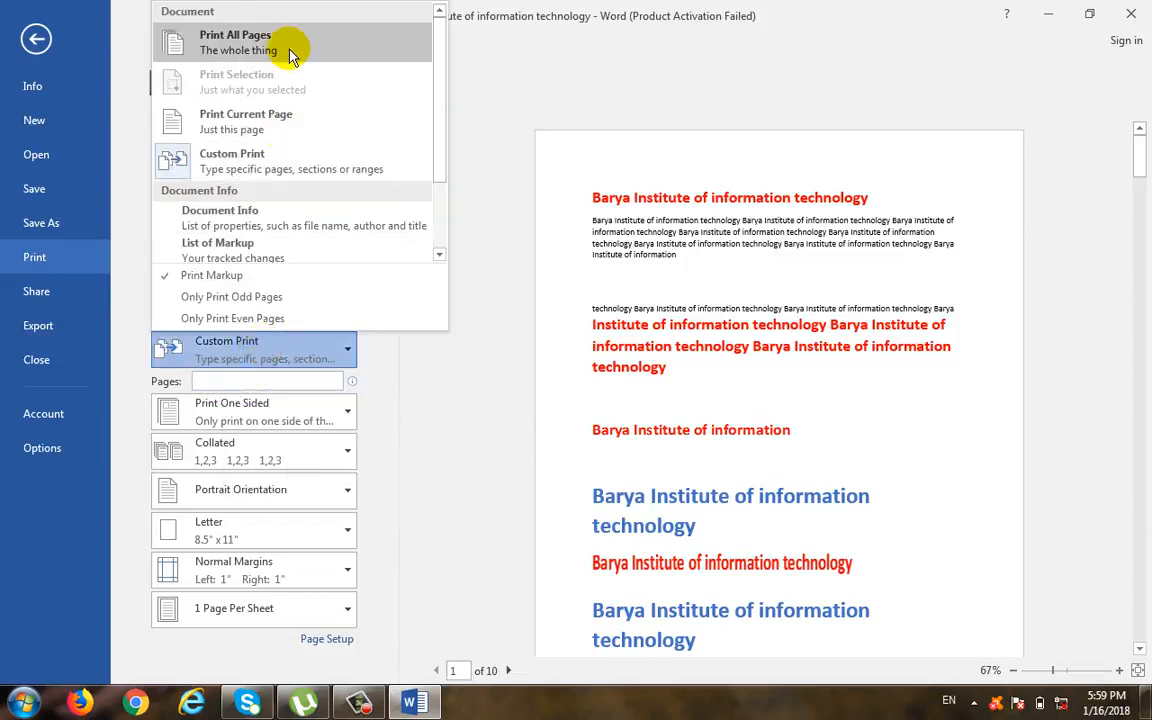
{"action": "left_click", "coordinate": [290, 55]}
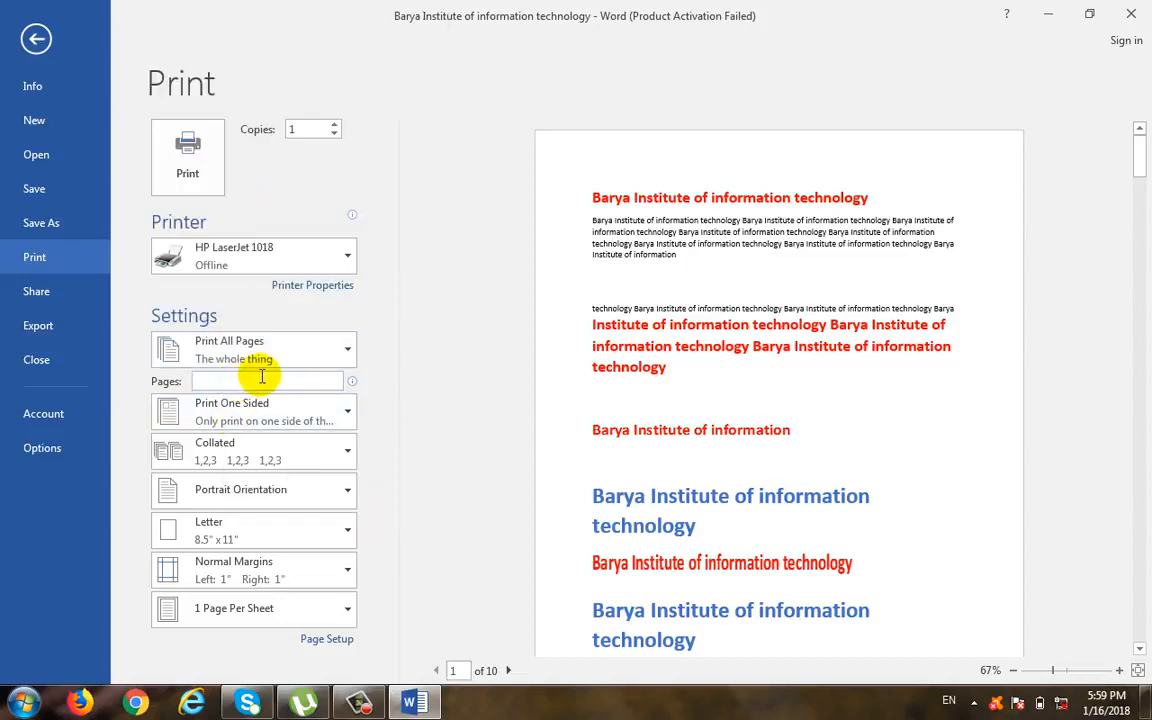
Step: Enter 1-5 as the pages to print and clear the entry again
{"action": "type", "text": "1-5"}
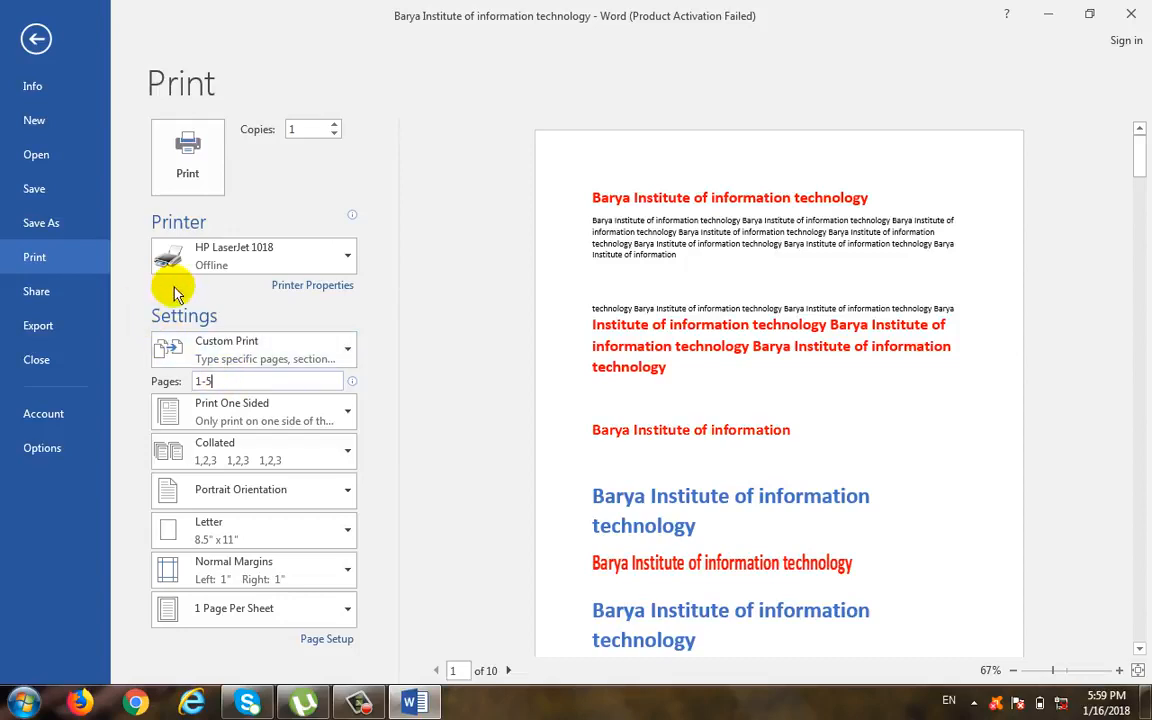
{"action": "left_click", "coordinate": [248, 364]}
{"action": "left_click_drag", "start_coordinate": [192, 381], "coordinate": [238, 380]}
{"action": "key", "text": "BackSpace"}
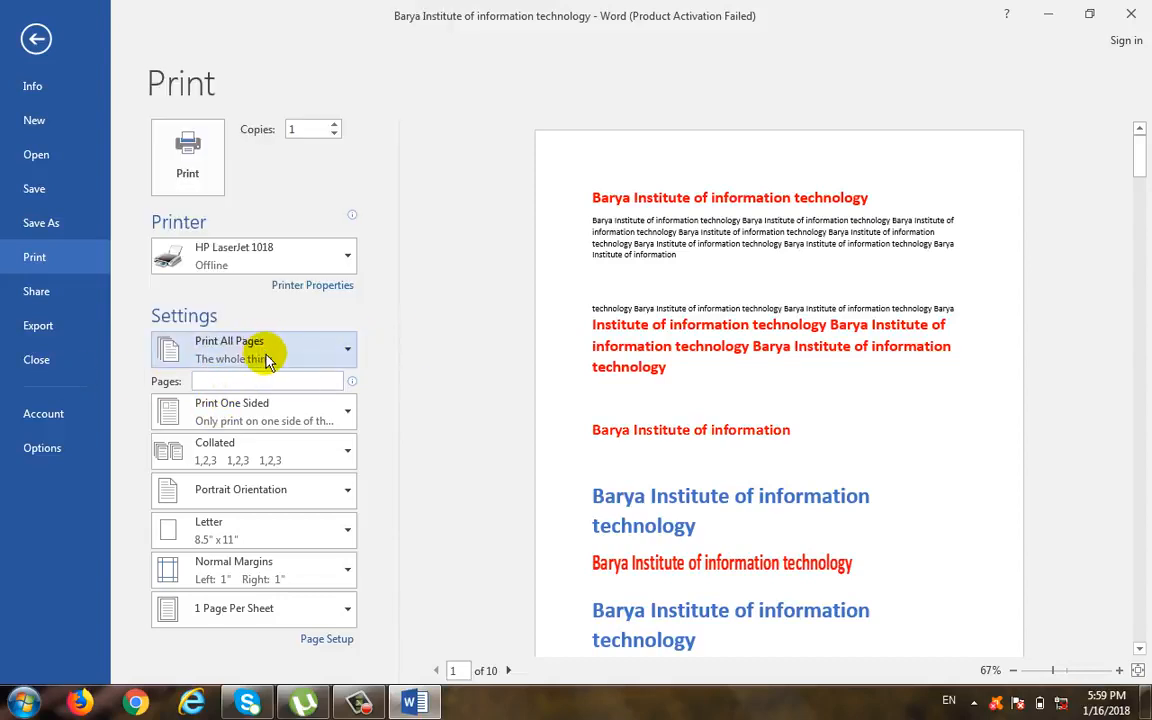
Step: Set the print range to Print Current Page, and replace it with the custom pages 1-5
{"action": "left_click", "coordinate": [276, 355]}
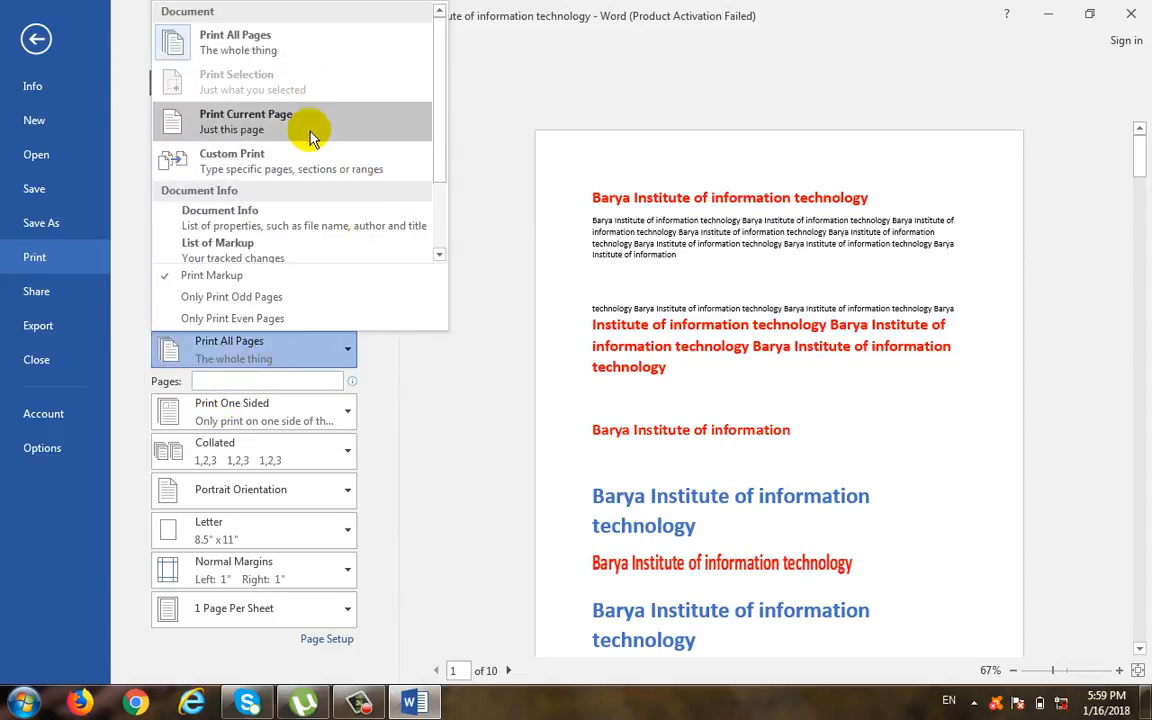
{"action": "left_click", "coordinate": [310, 137]}
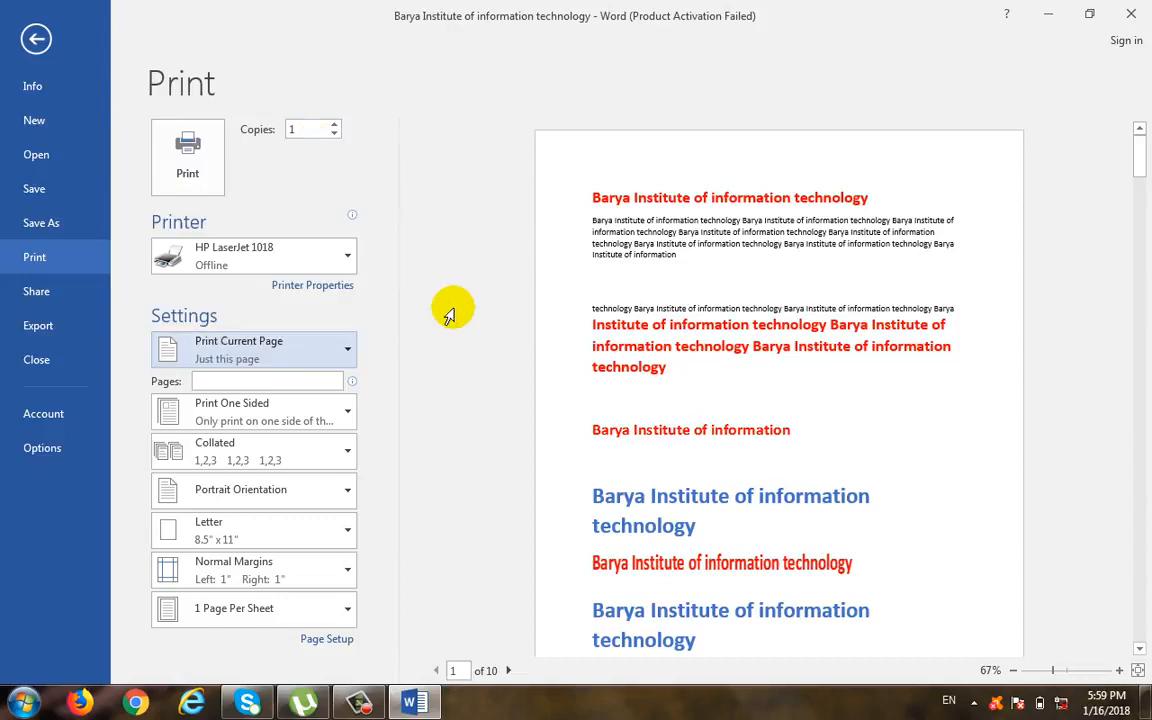
{"action": "left_click", "coordinate": [277, 384]}
{"action": "type", "text": "1-5"}
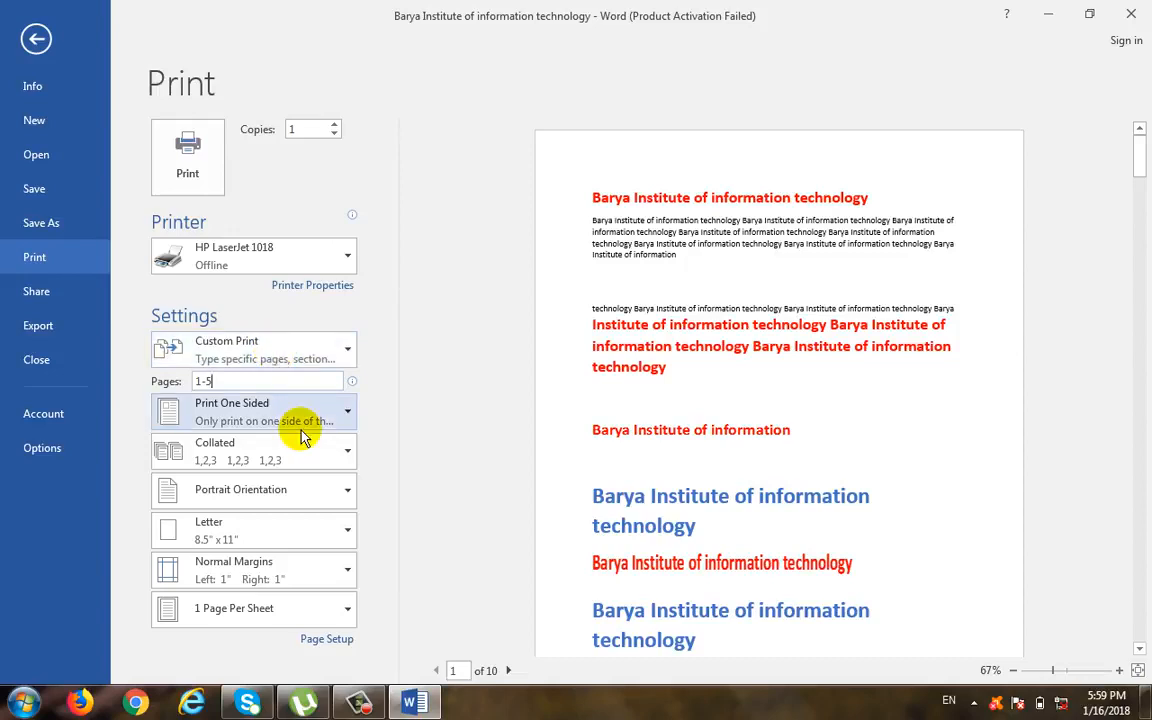
Step: Change the pages to print to page 1 and pages 5 to 10 by entering 1,5-10
{"action": "mouse_move", "coordinate": [220, 381]}
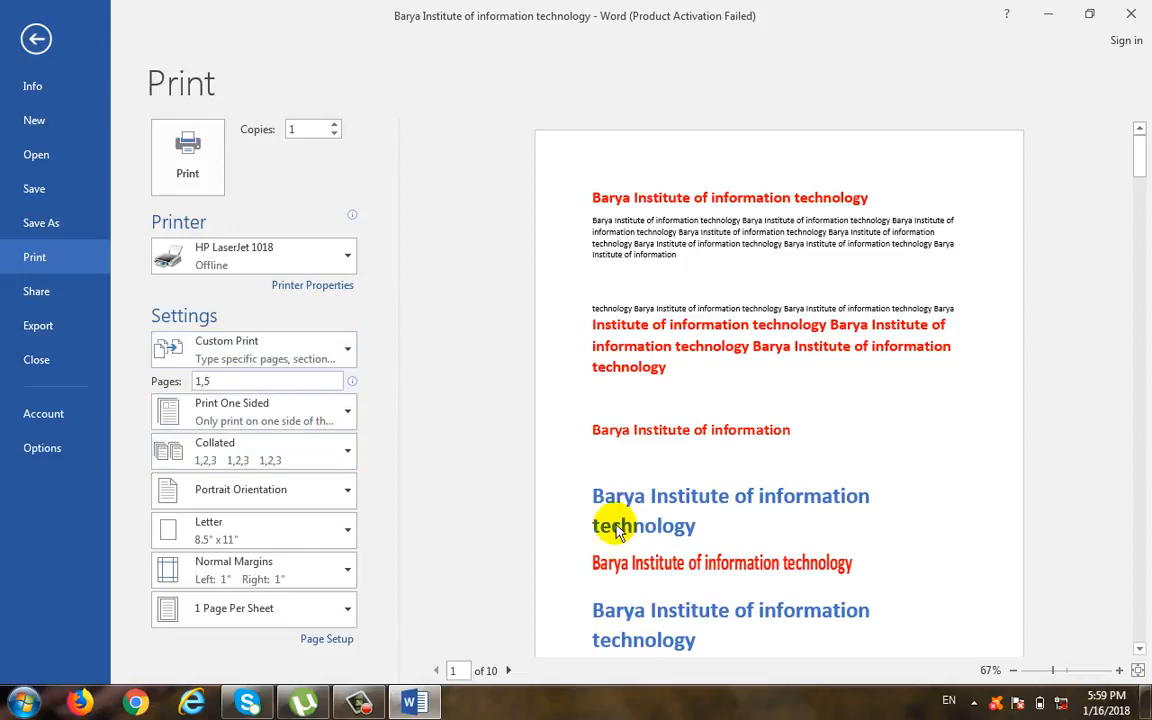
{"action": "left_click", "coordinate": [285, 387]}
{"action": "type", "text": "-10"}
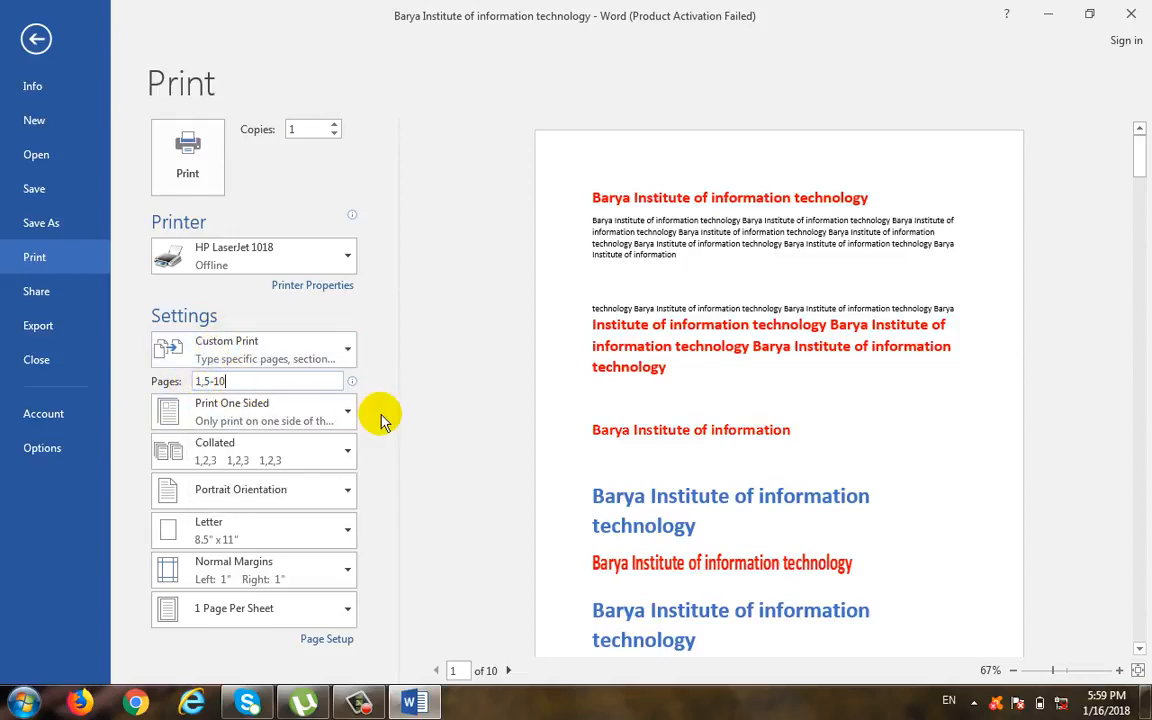
{"action": "key", "text": "BackSpace"}
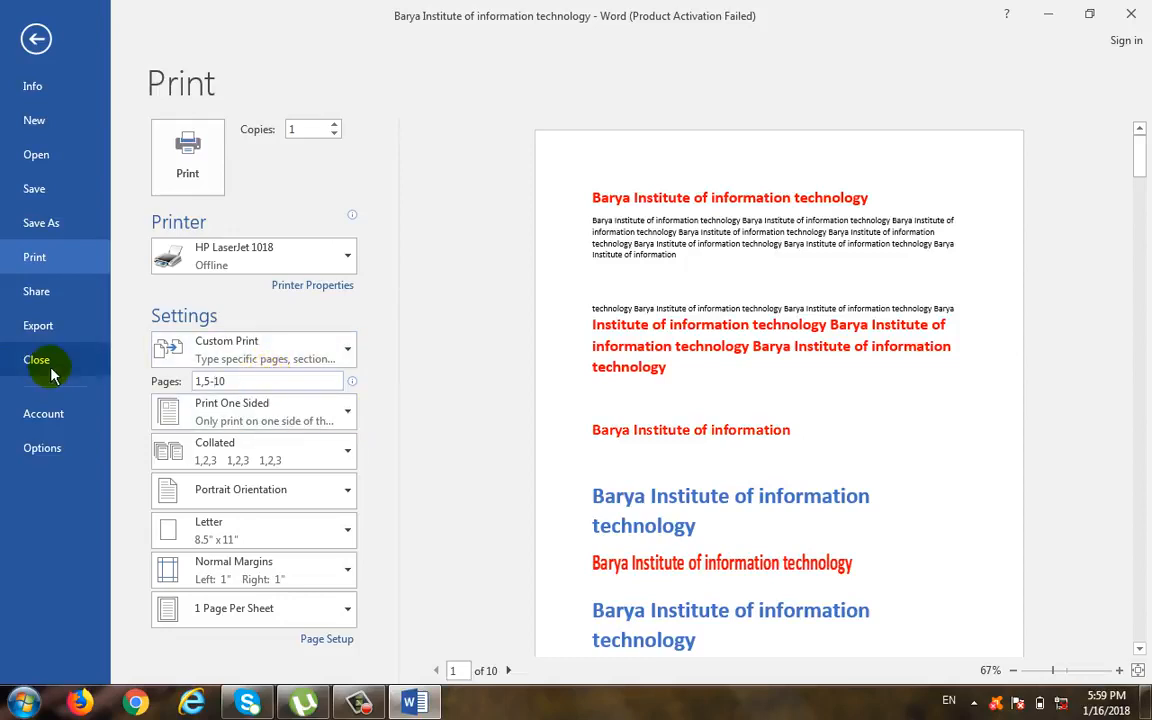
Step: Dismiss the Windows color scheme dialog and clear the custom page range
{"action": "left_click_drag", "start_coordinate": [290, 382], "coordinate": [134, 378]}
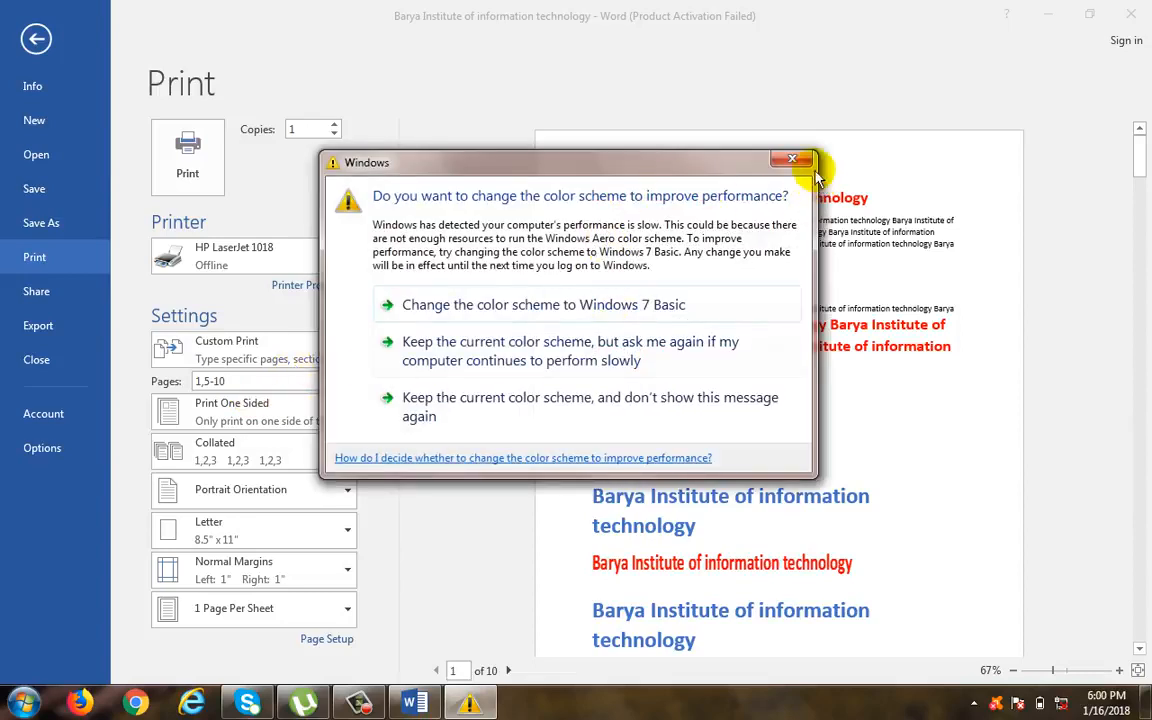
{"action": "left_click", "coordinate": [487, 300]}
{"action": "key", "text": "BackSpace"}
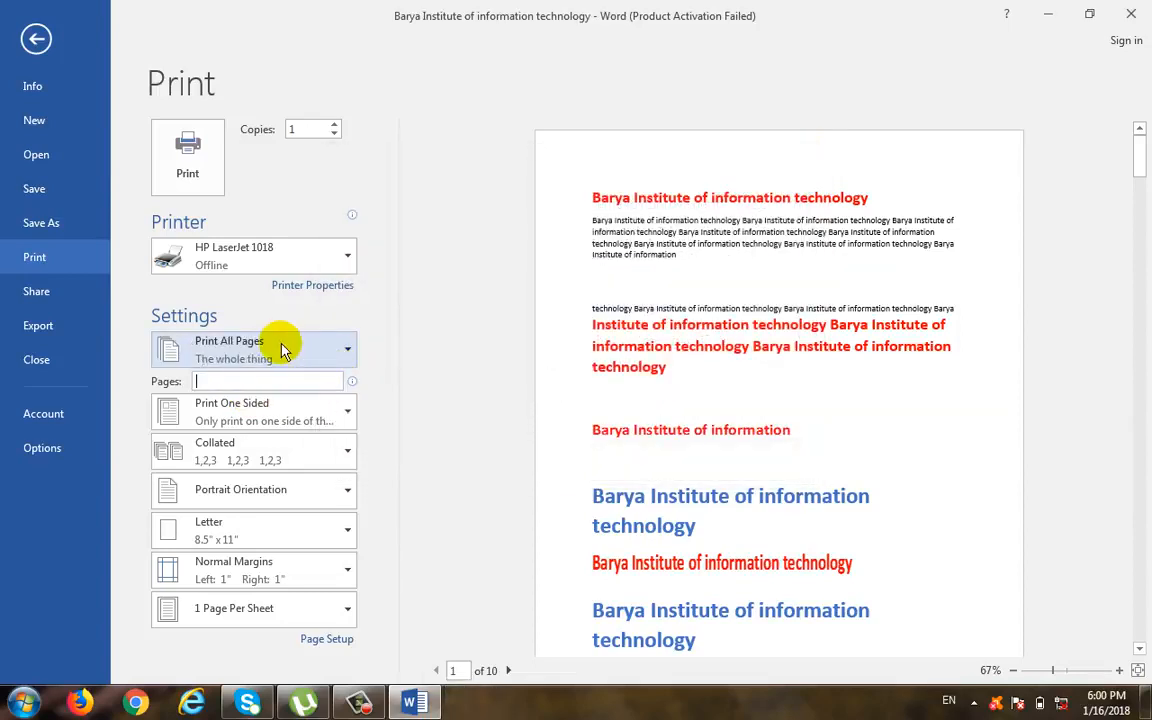
Step: Look over the odd and even page print options, return to the document and look through its pages
{"action": "left_click", "coordinate": [283, 345]}
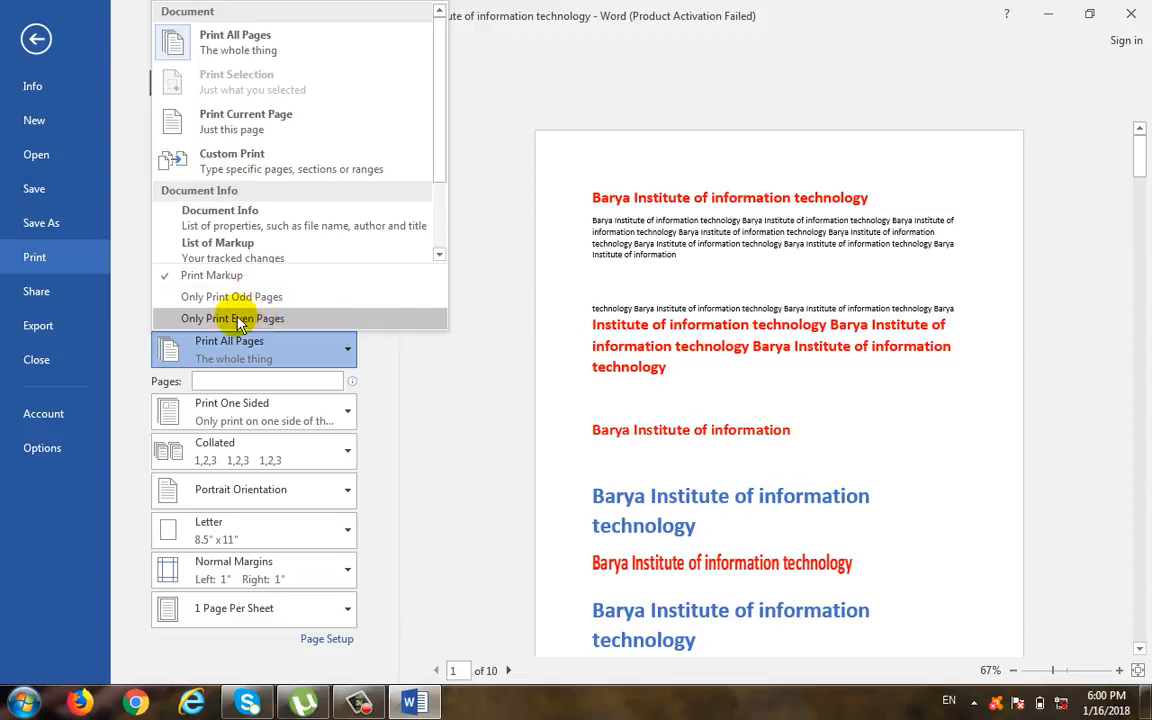
{"action": "left_click", "coordinate": [36, 40]}
{"action": "left_click", "coordinate": [36, 40]}
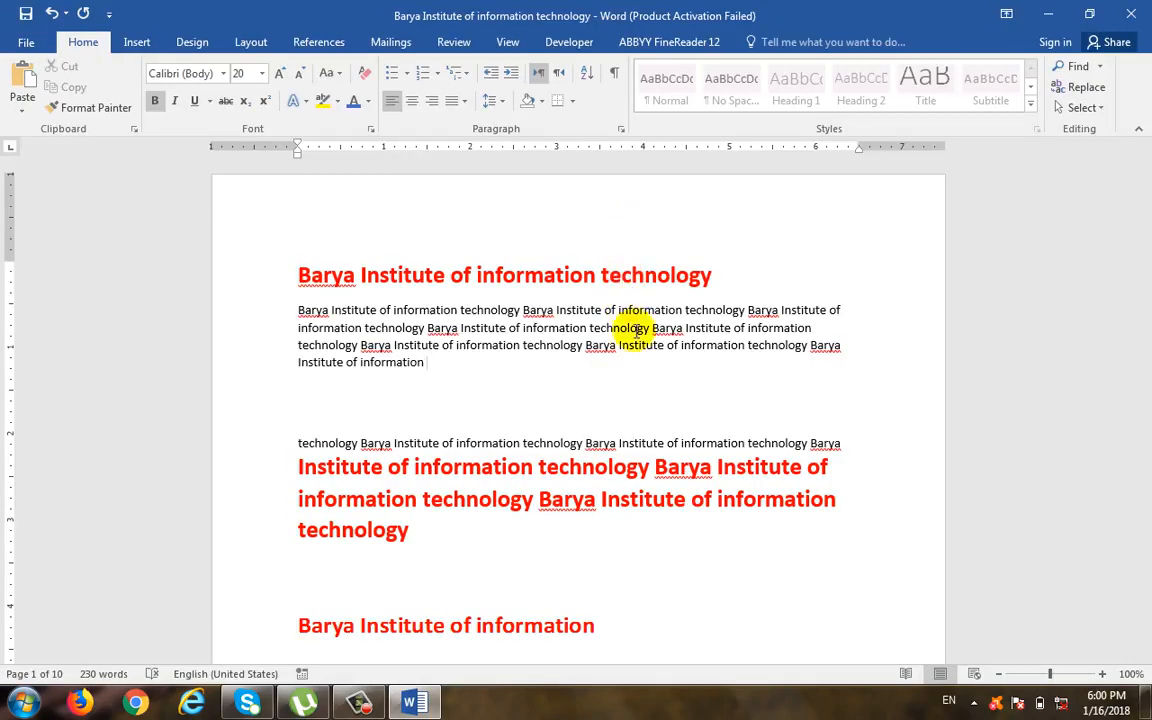
{"action": "scroll", "coordinate": [445, 334], "scroll_direction": "down", "scroll_amount": 3}
{"action": "left_click", "coordinate": [452, 330]}
{"action": "scroll", "coordinate": [551, 335], "scroll_direction": "down", "scroll_amount": 5}
{"action": "scroll", "coordinate": [551, 335], "scroll_direction": "down", "scroll_amount": 15}
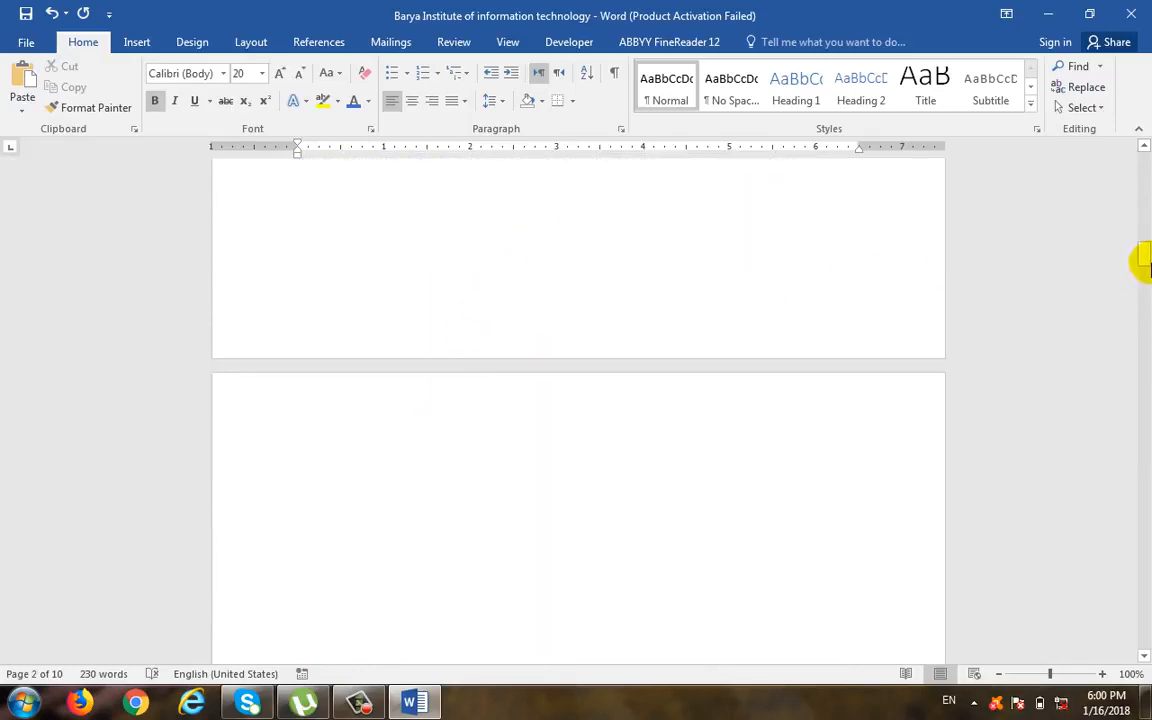
{"action": "left_click_drag", "start_coordinate": [1136, 264], "coordinate": [1140, 158]}
Step: Set the print range of the whole document to Only Print Odd Pages, and switch it to Only Print Even Pages
{"action": "left_click", "coordinate": [27, 43]}
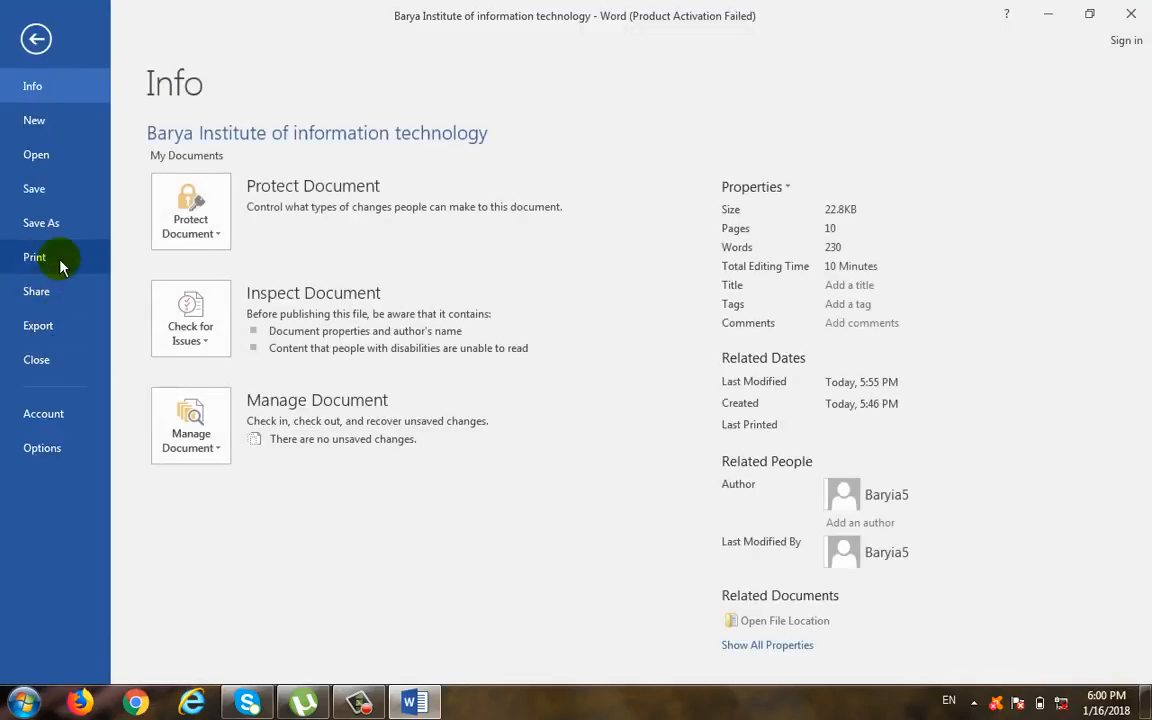
{"action": "left_click", "coordinate": [68, 257]}
{"action": "left_click", "coordinate": [278, 349]}
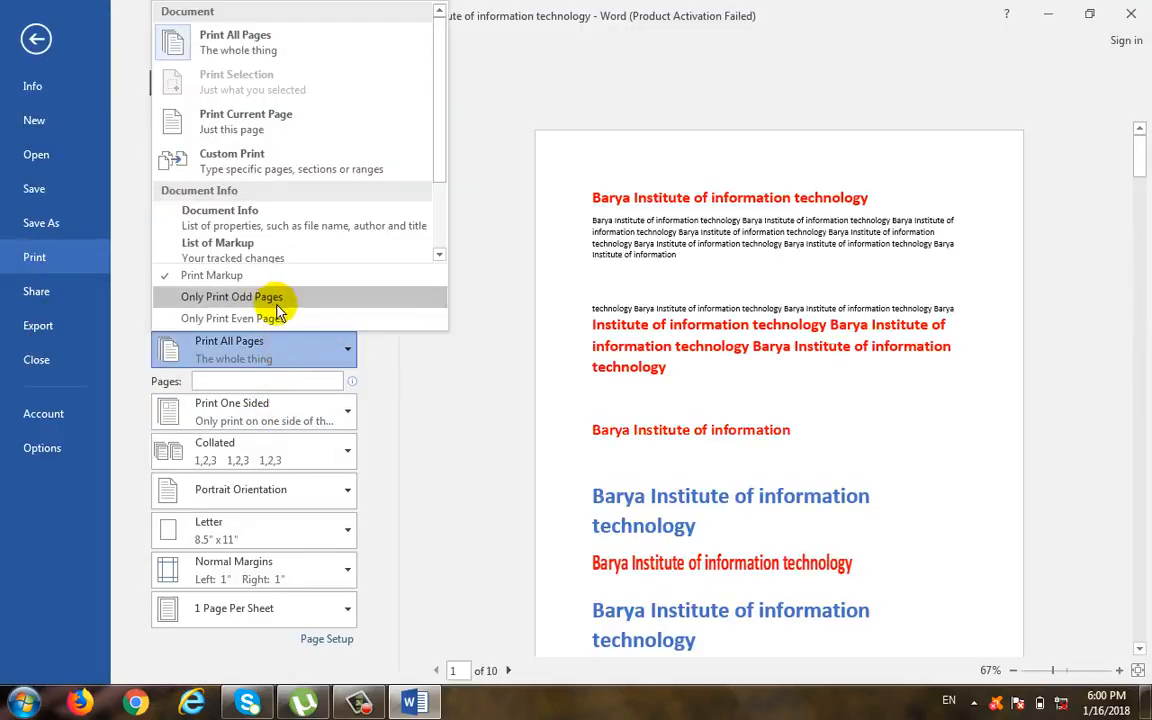
{"action": "left_click", "coordinate": [278, 300]}
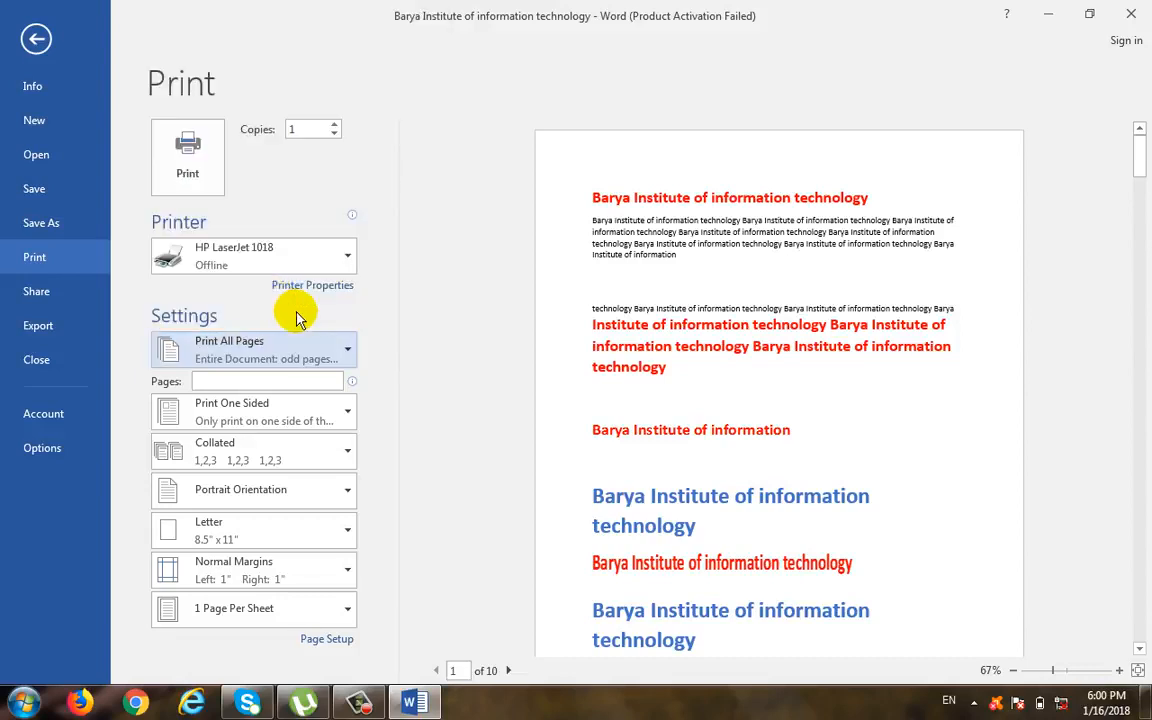
{"action": "left_click", "coordinate": [290, 352]}
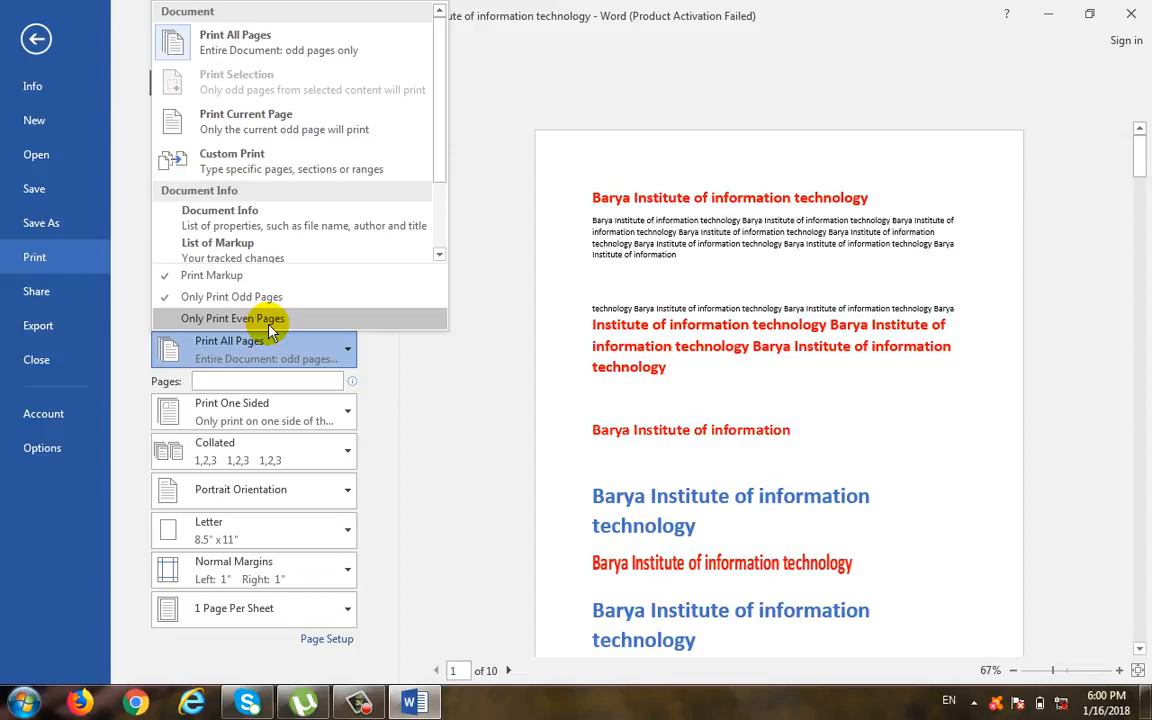
{"action": "left_click", "coordinate": [270, 320]}
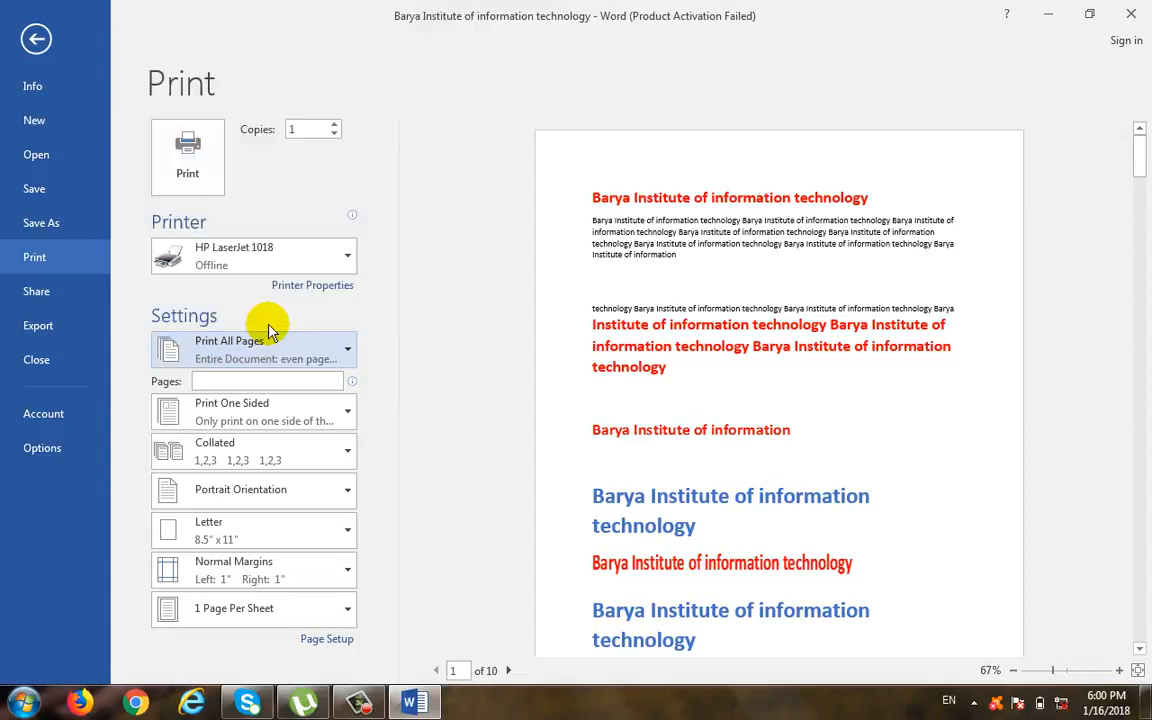
Step: Switch the whole document's print range to Only Print Odd Pages, and clear that restriction again
{"action": "left_click", "coordinate": [228, 354]}
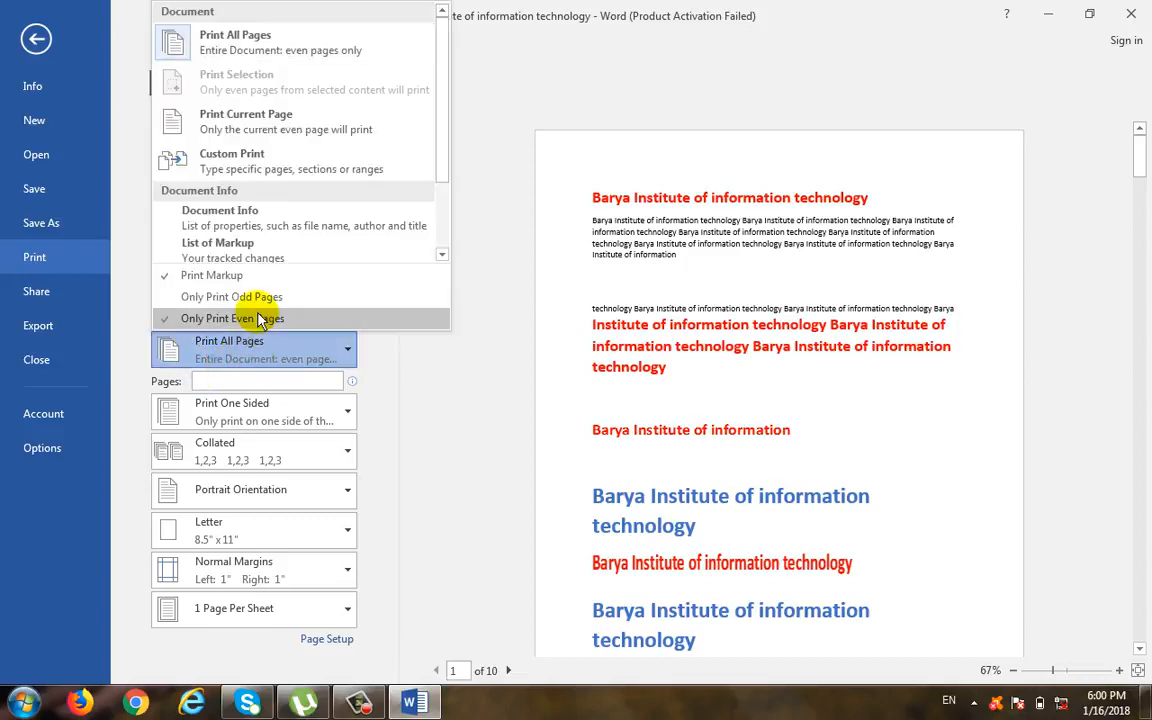
{"action": "left_click", "coordinate": [284, 300]}
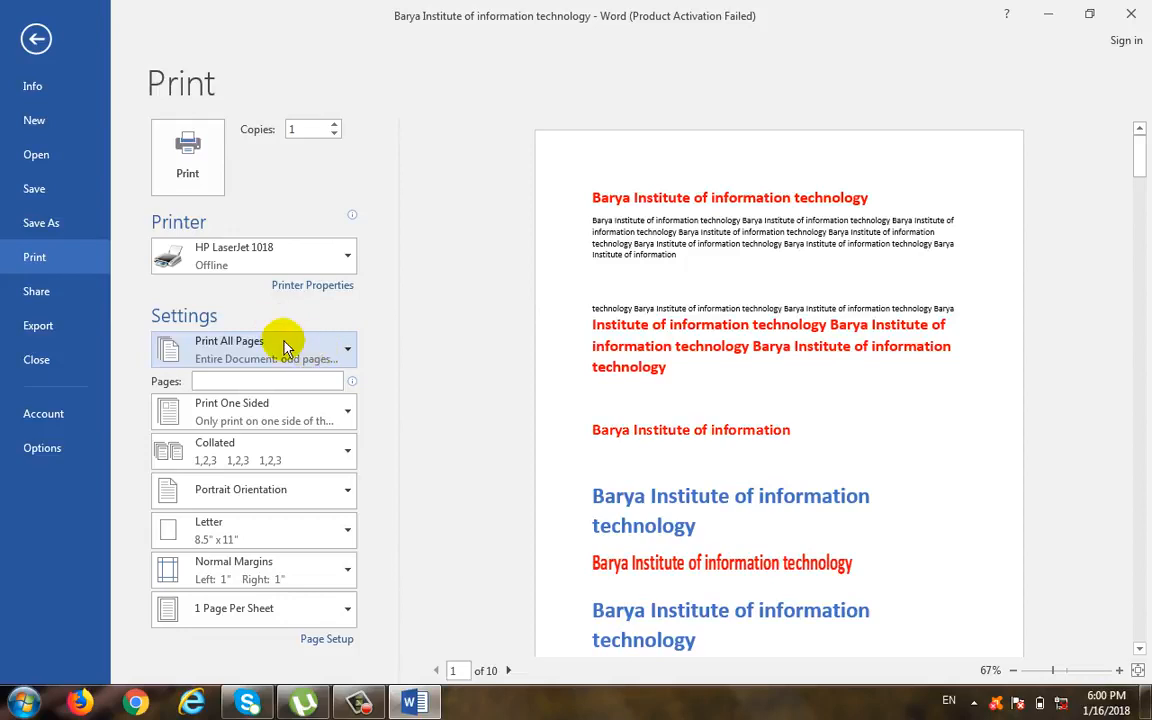
{"action": "left_click", "coordinate": [285, 346]}
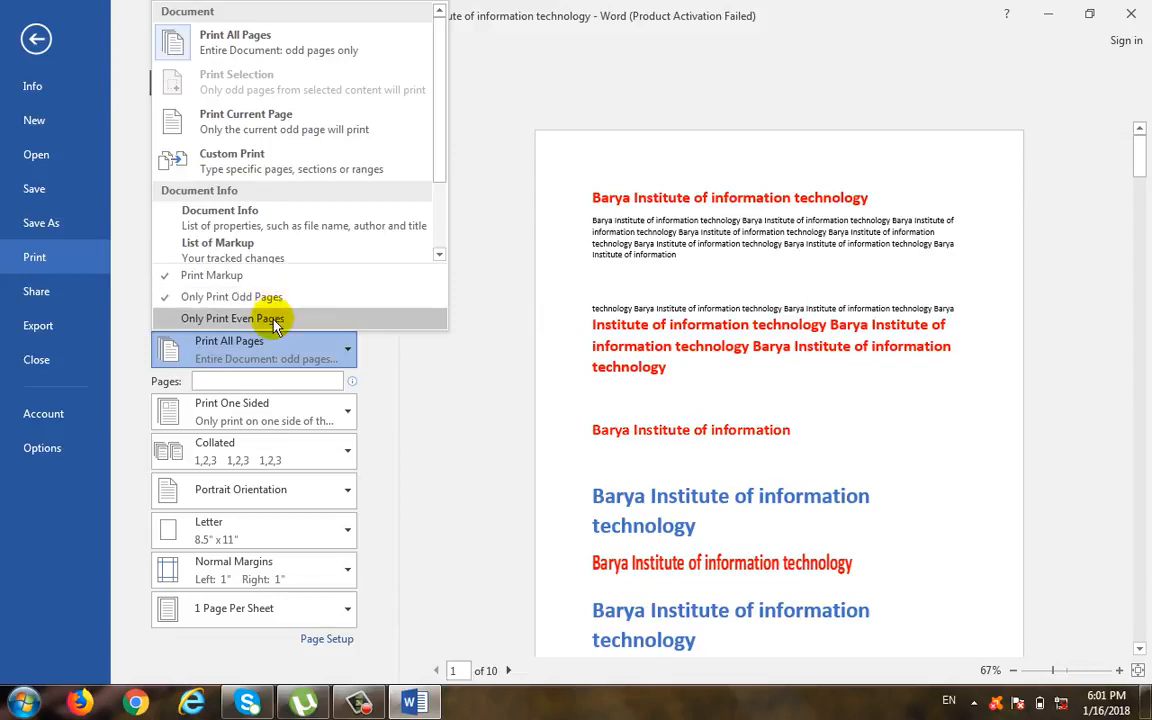
{"action": "left_click", "coordinate": [275, 297]}
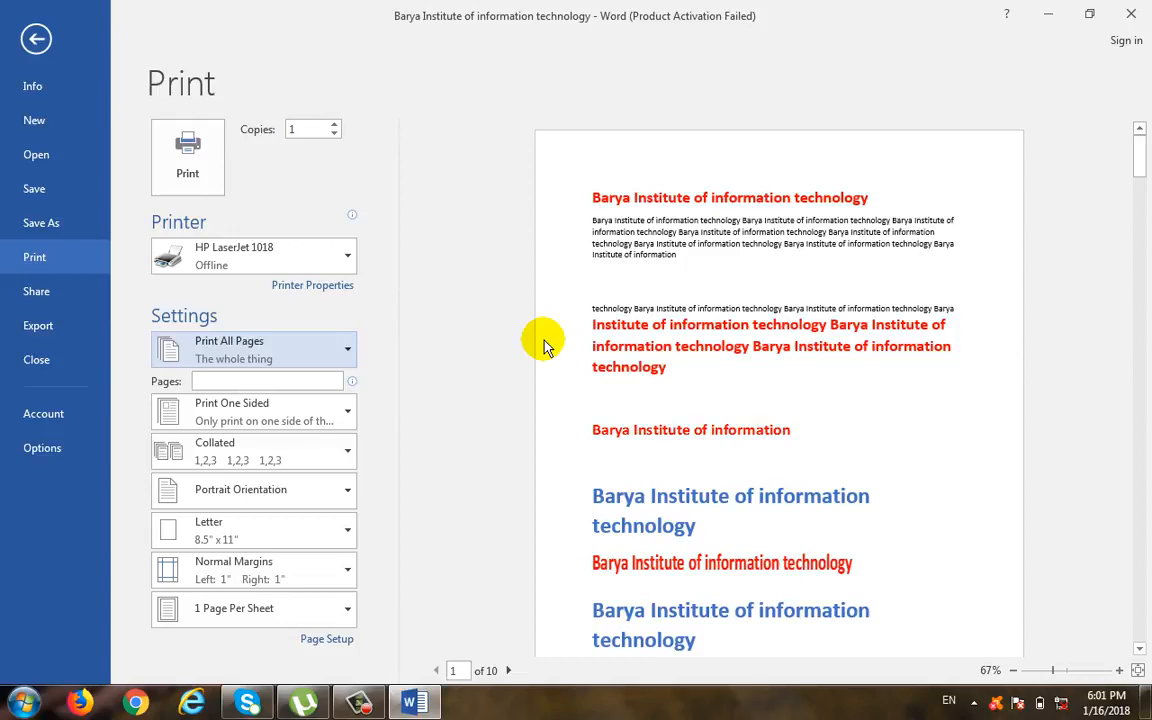
Step: Restrict the whole document's print range to Only Print Even Pages, and dismiss the Windows color scheme dialog
{"action": "left_click", "coordinate": [235, 345]}
{"action": "left_click", "coordinate": [264, 319]}
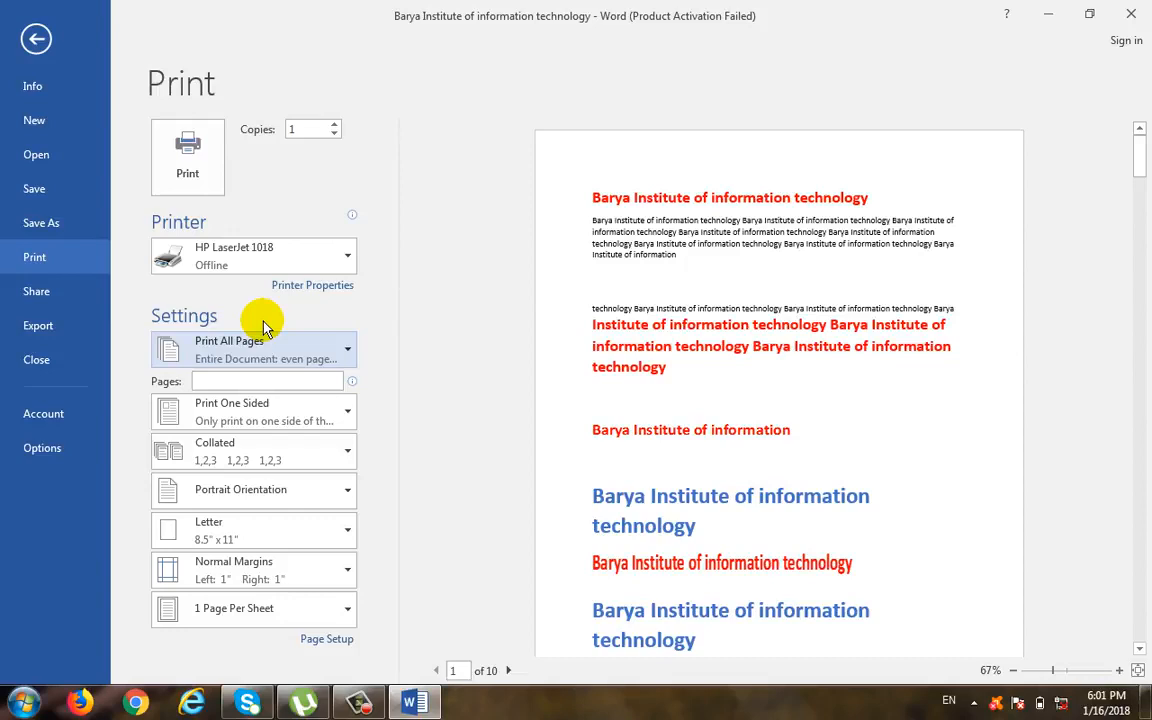
{"action": "left_click", "coordinate": [344, 355]}
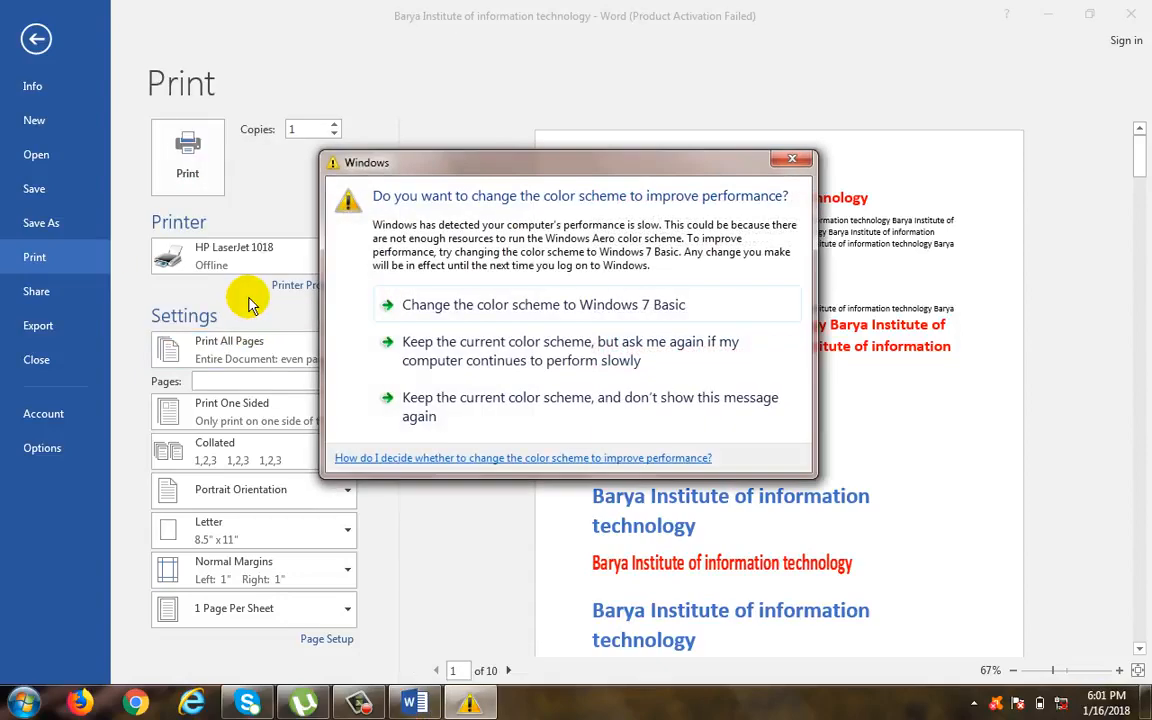
{"action": "left_click", "coordinate": [790, 160]}
Step: Examine the odd and even page options of the print range and the one-sided and both-sides printing options
{"action": "left_click", "coordinate": [291, 354]}
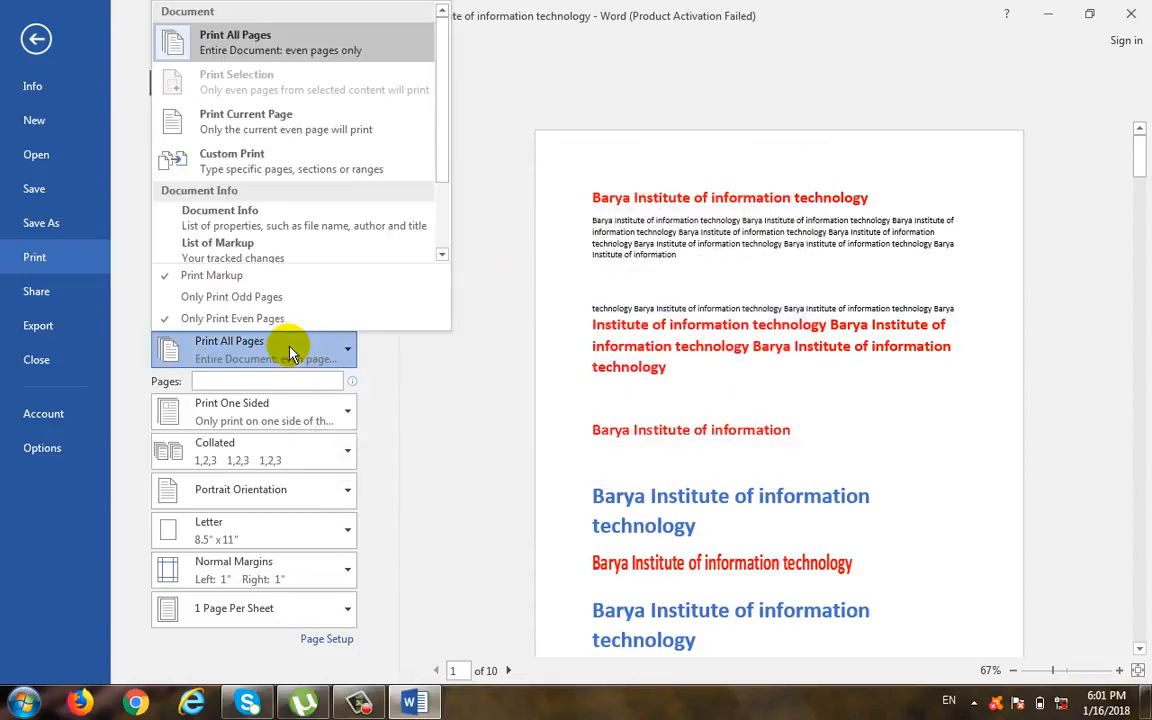
{"action": "left_click", "coordinate": [444, 381]}
{"action": "left_click", "coordinate": [318, 362]}
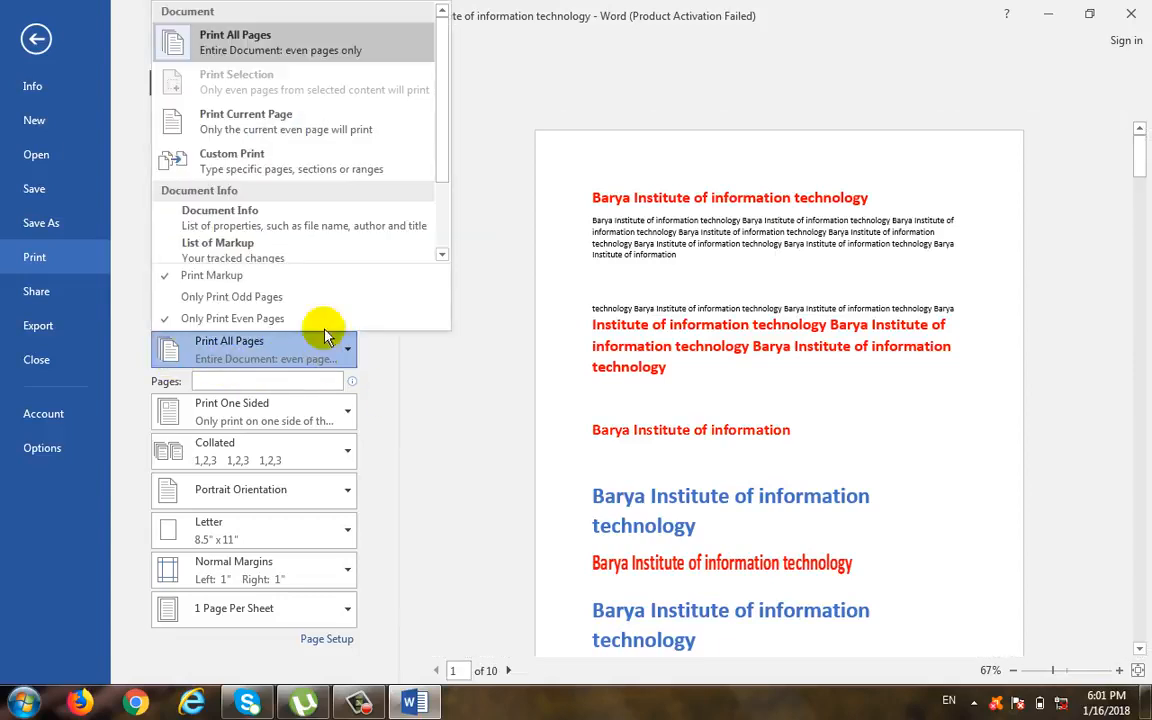
{"action": "left_click", "coordinate": [436, 455]}
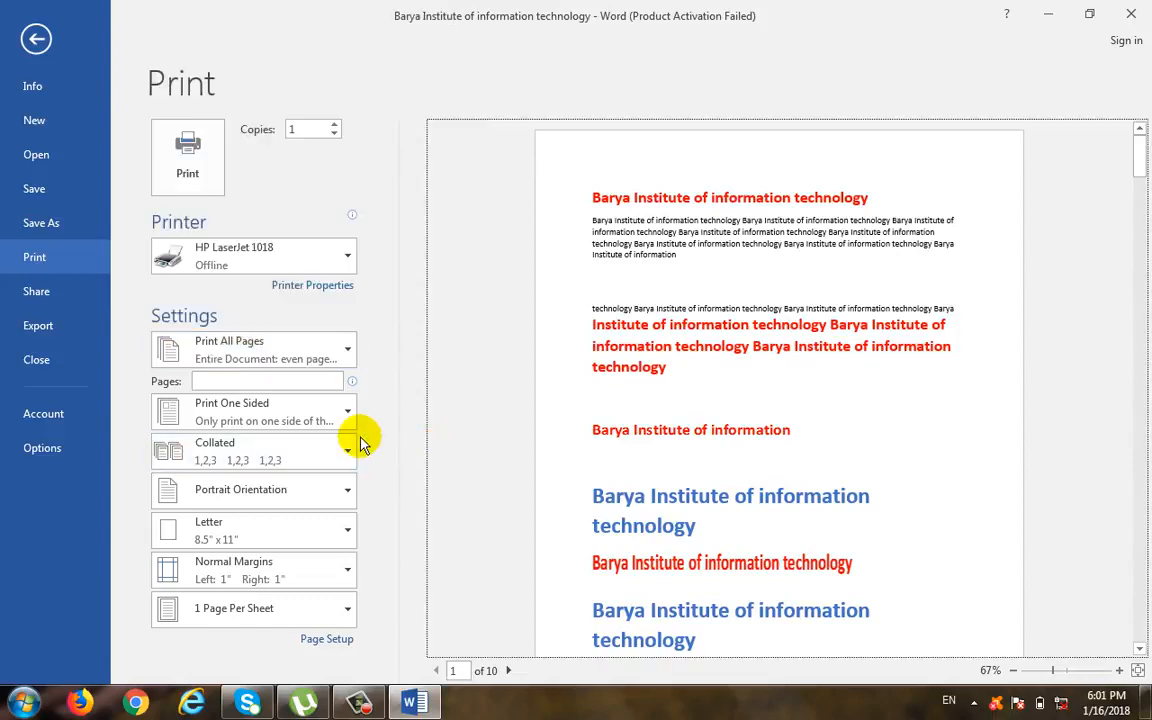
{"action": "left_click", "coordinate": [283, 412]}
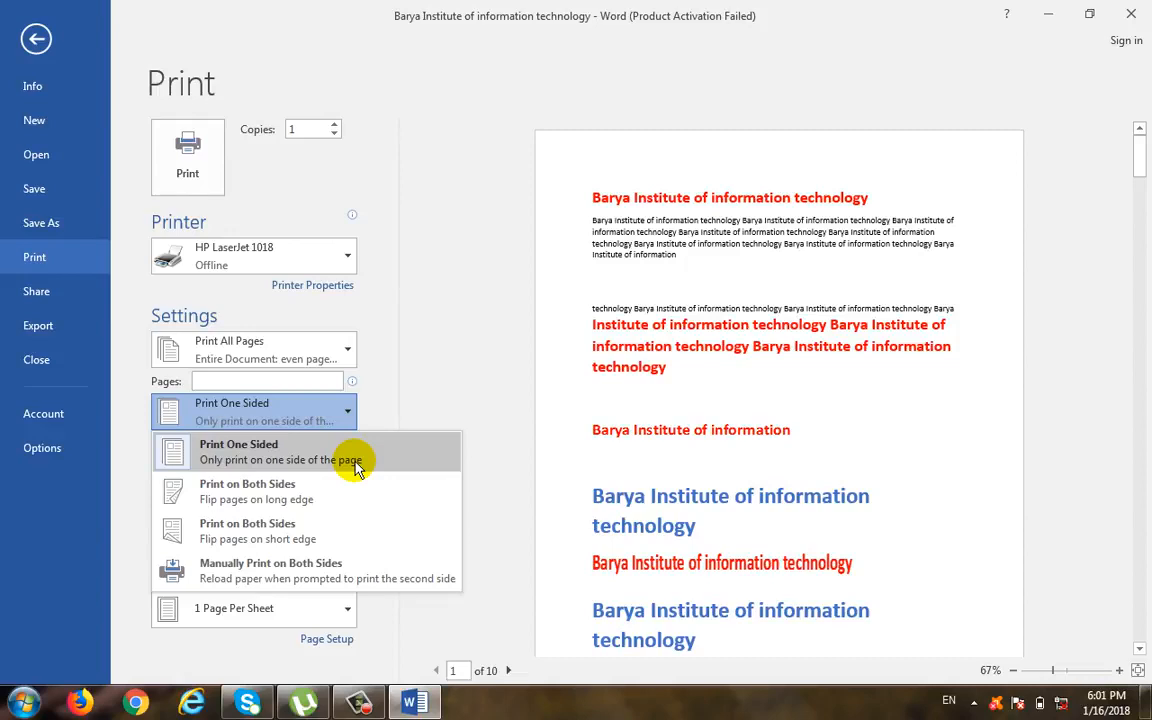
{"action": "left_click", "coordinate": [303, 342]}
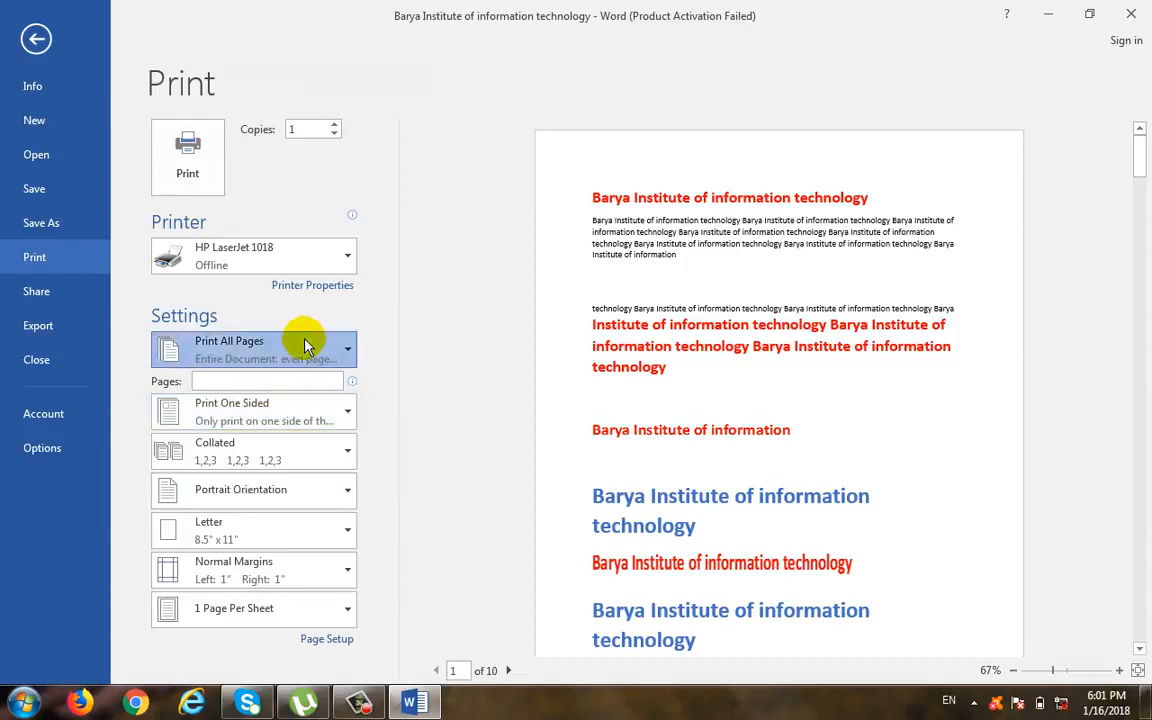
{"action": "left_click", "coordinate": [300, 345]}
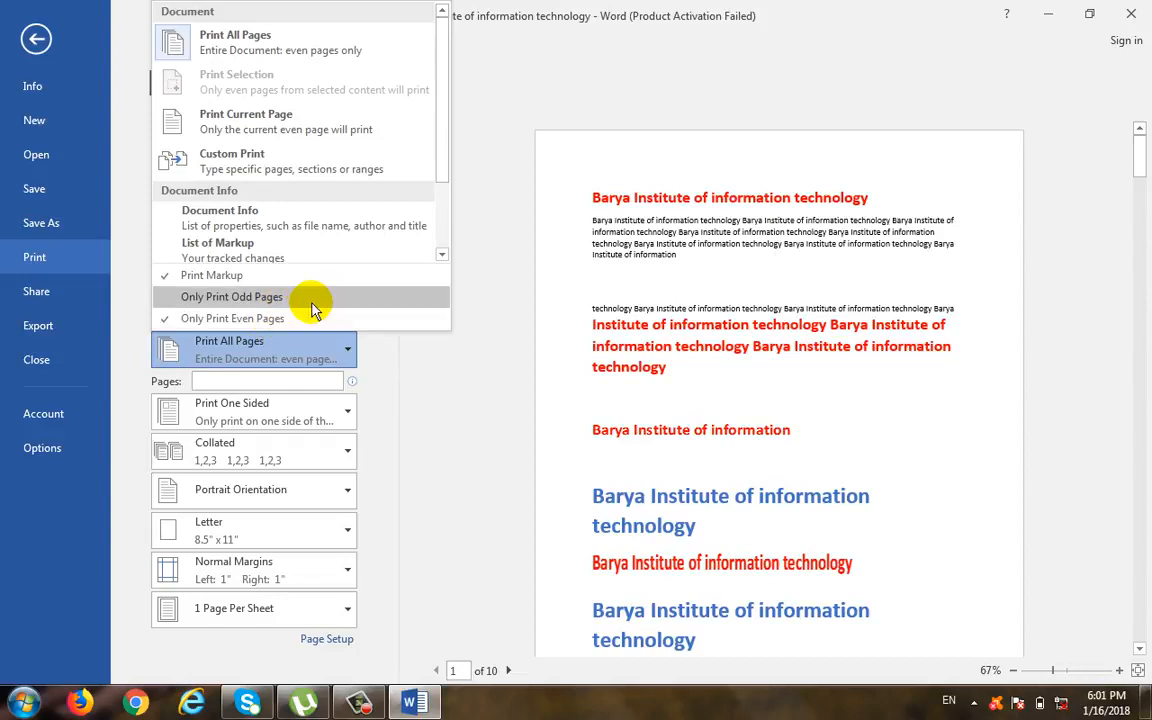
{"action": "left_click", "coordinate": [437, 423]}
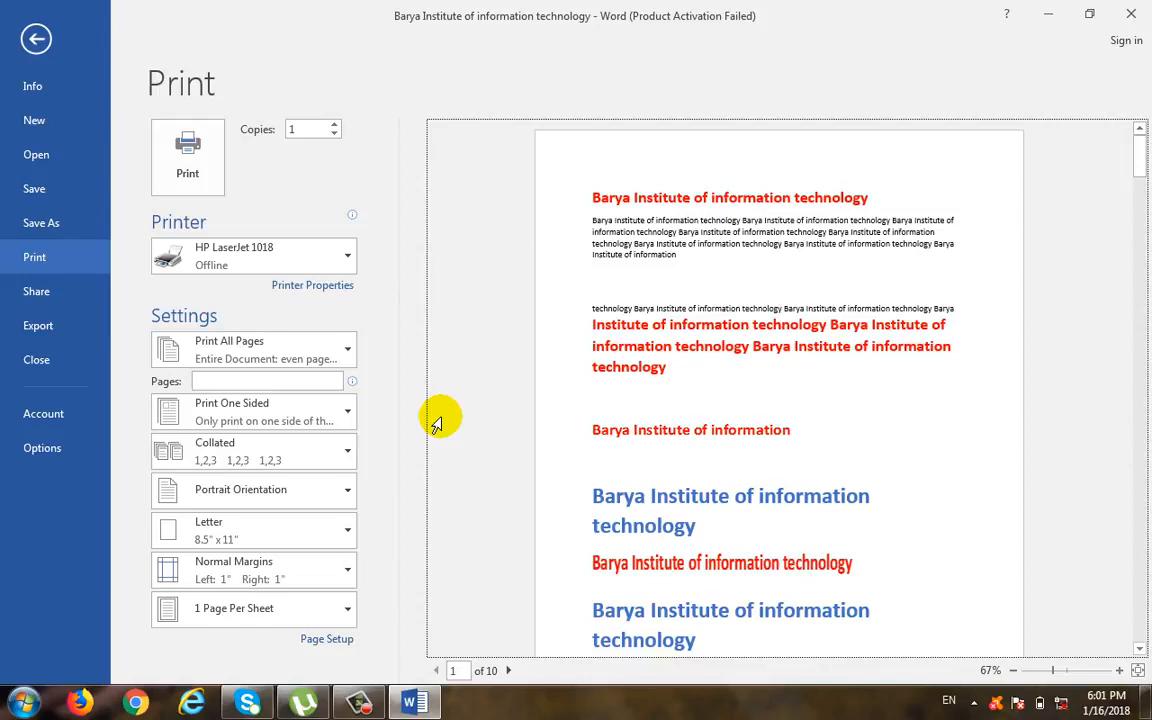
{"action": "left_click", "coordinate": [301, 420]}
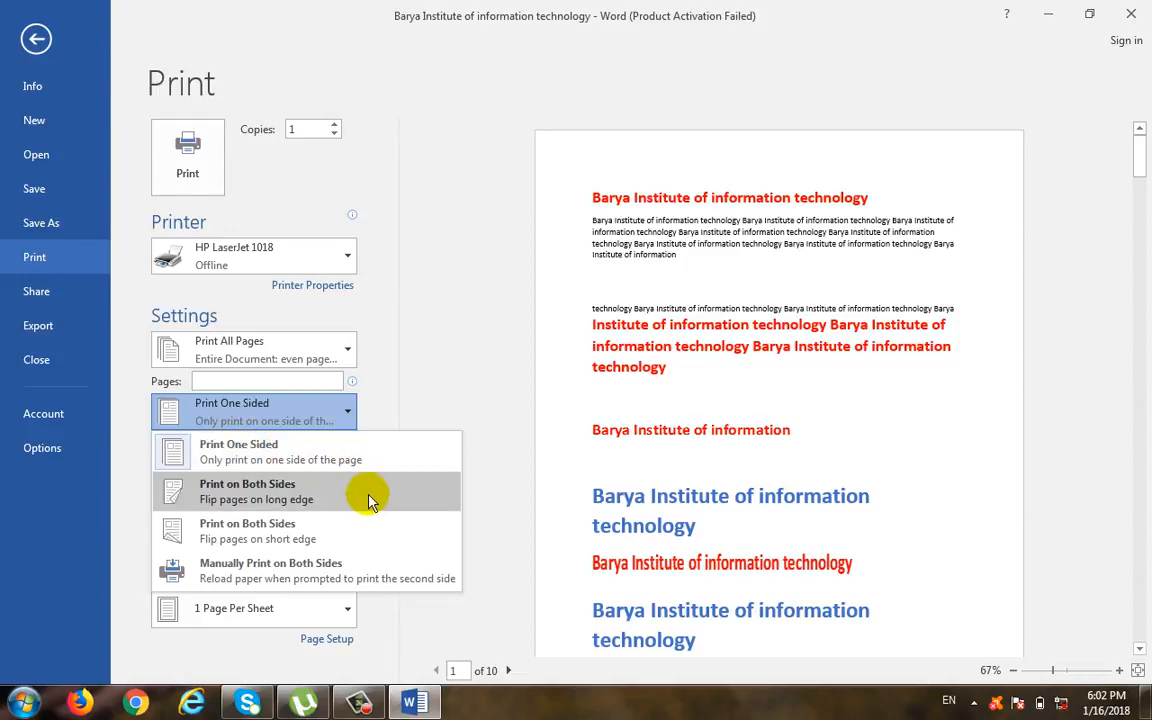
{"action": "left_click", "coordinate": [432, 372]}
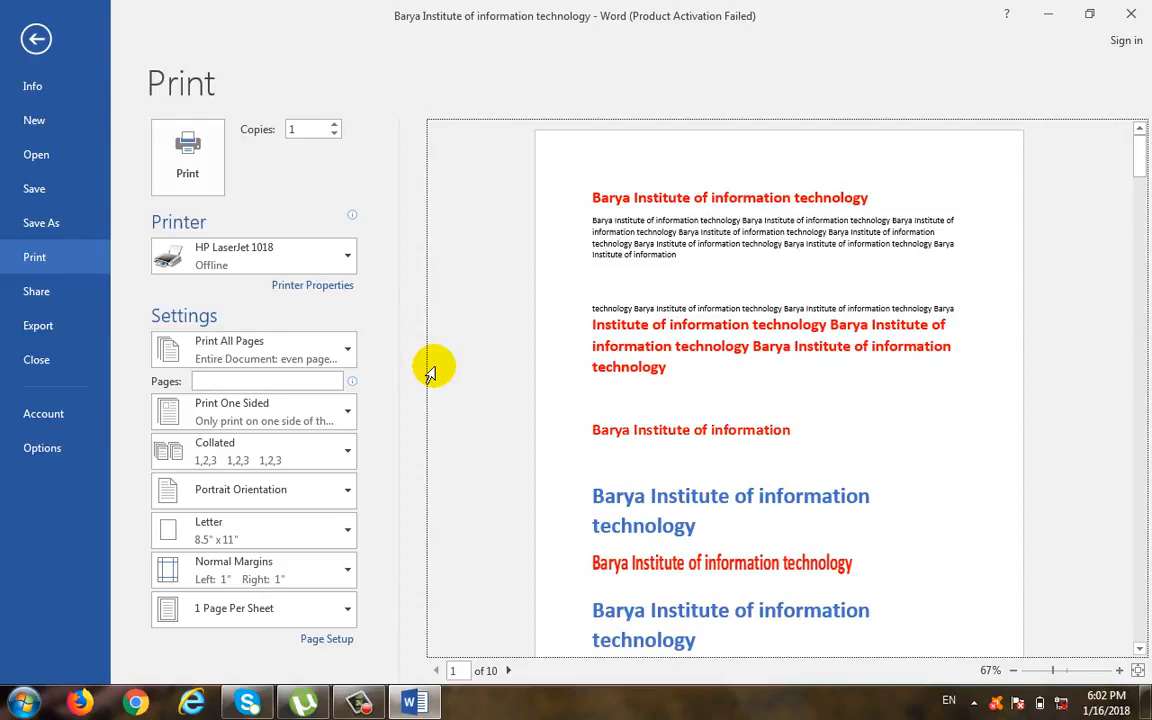
{"action": "left_click", "coordinate": [275, 347]}
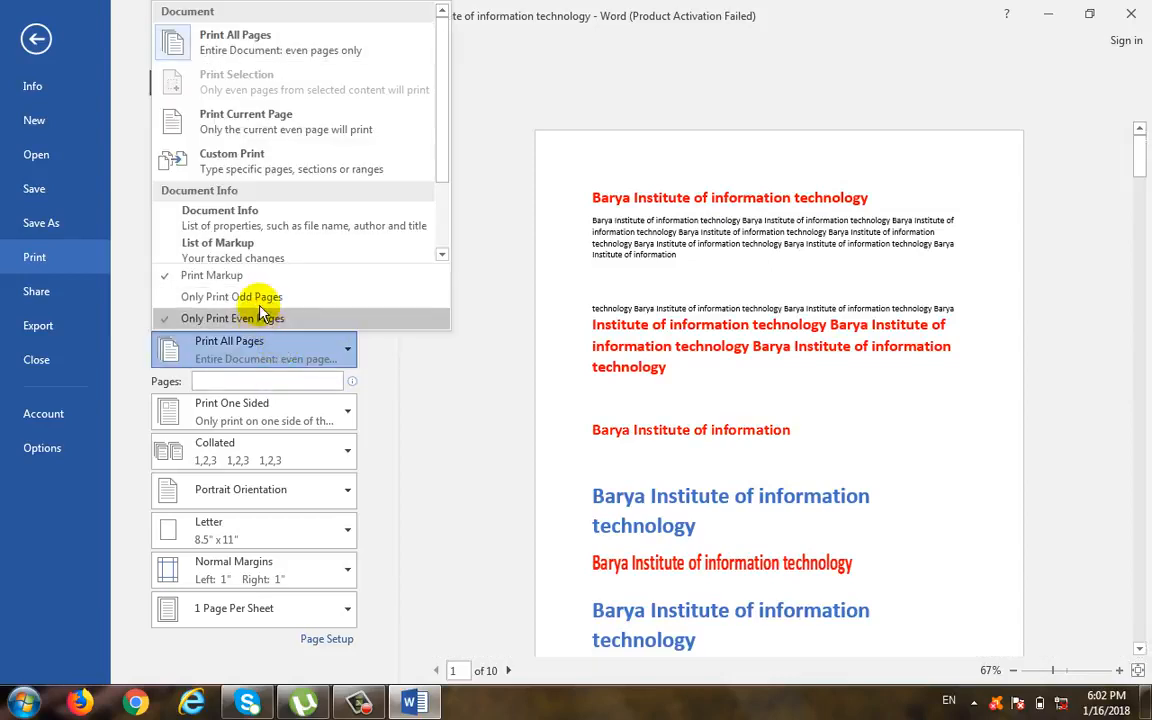
{"action": "left_click", "coordinate": [452, 374]}
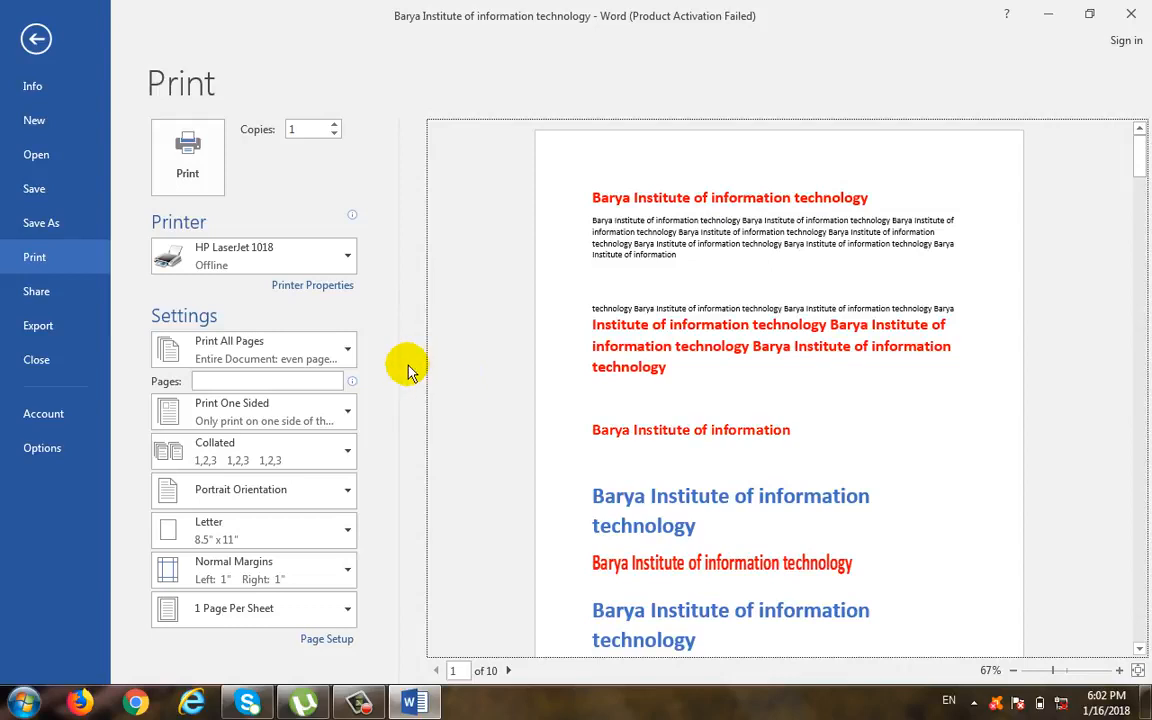
{"action": "left_click", "coordinate": [322, 353]}
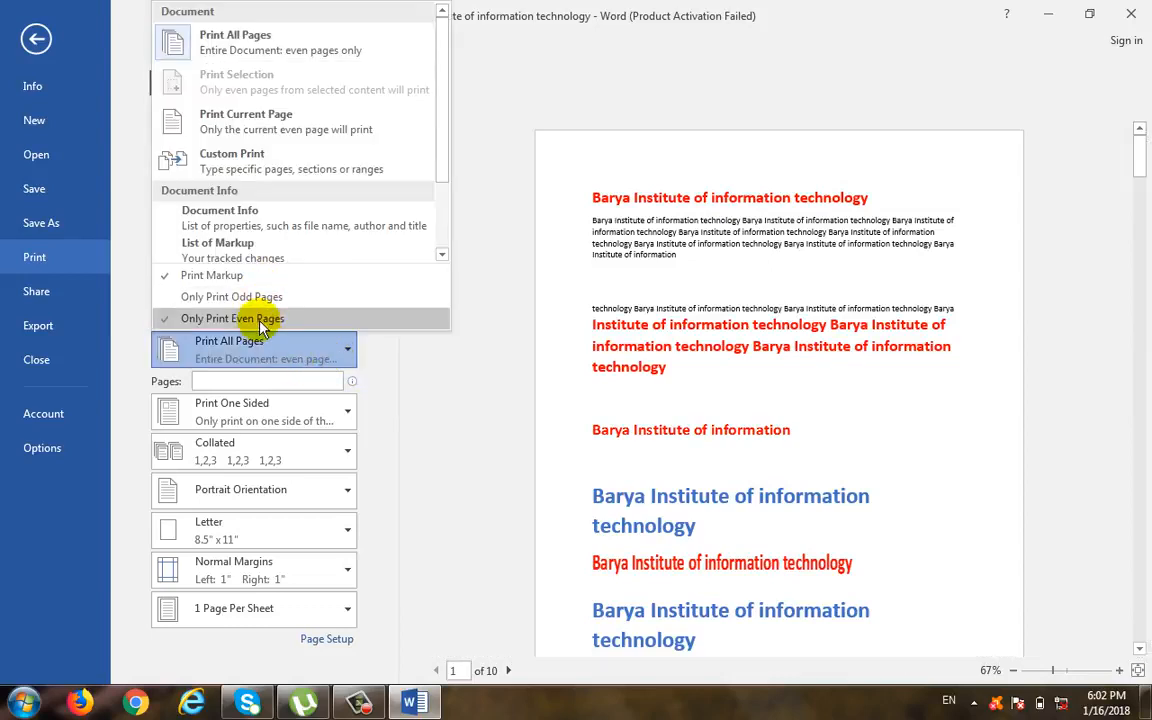
{"action": "left_click", "coordinate": [404, 420]}
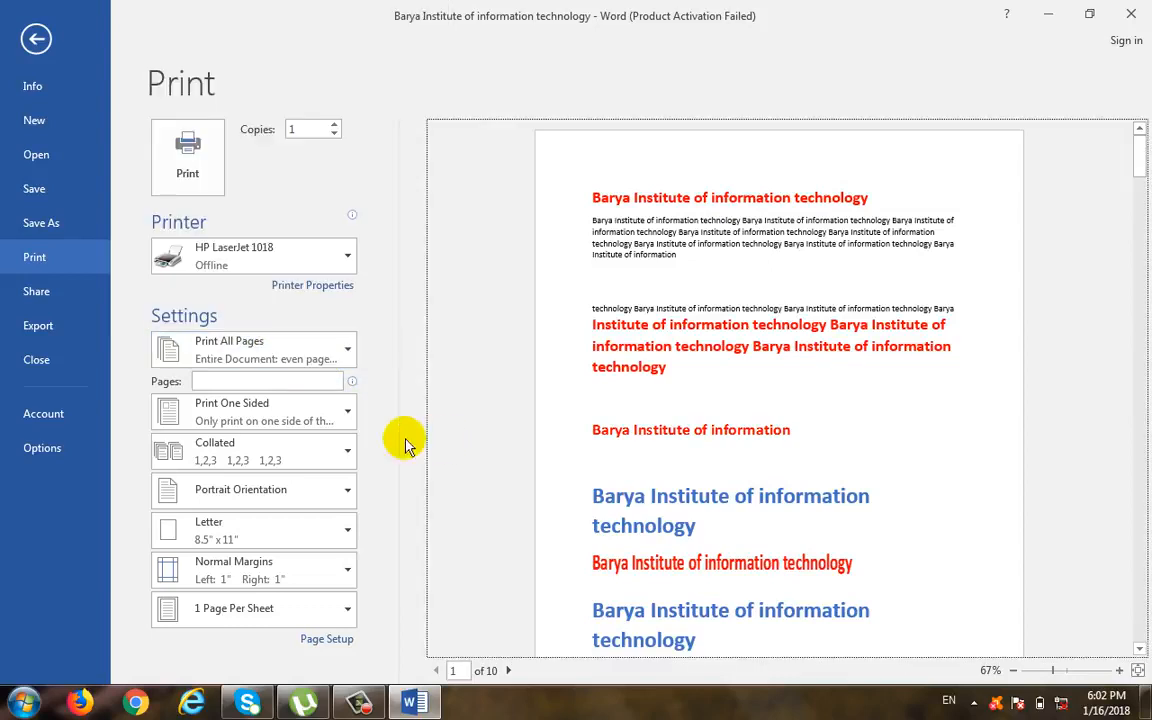
{"action": "left_click", "coordinate": [287, 412]}
{"action": "left_click", "coordinate": [418, 374]}
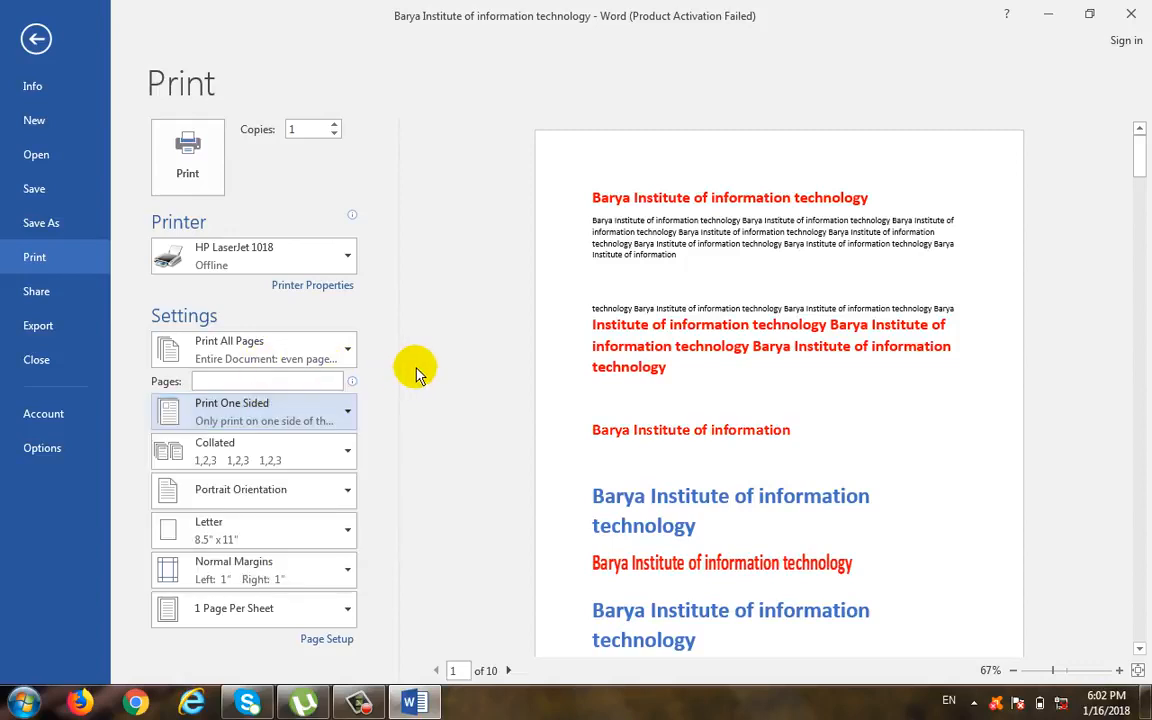
Step: Dismiss the Windows color scheme dialog and set the number of copies to 5
{"action": "left_click", "coordinate": [259, 448]}
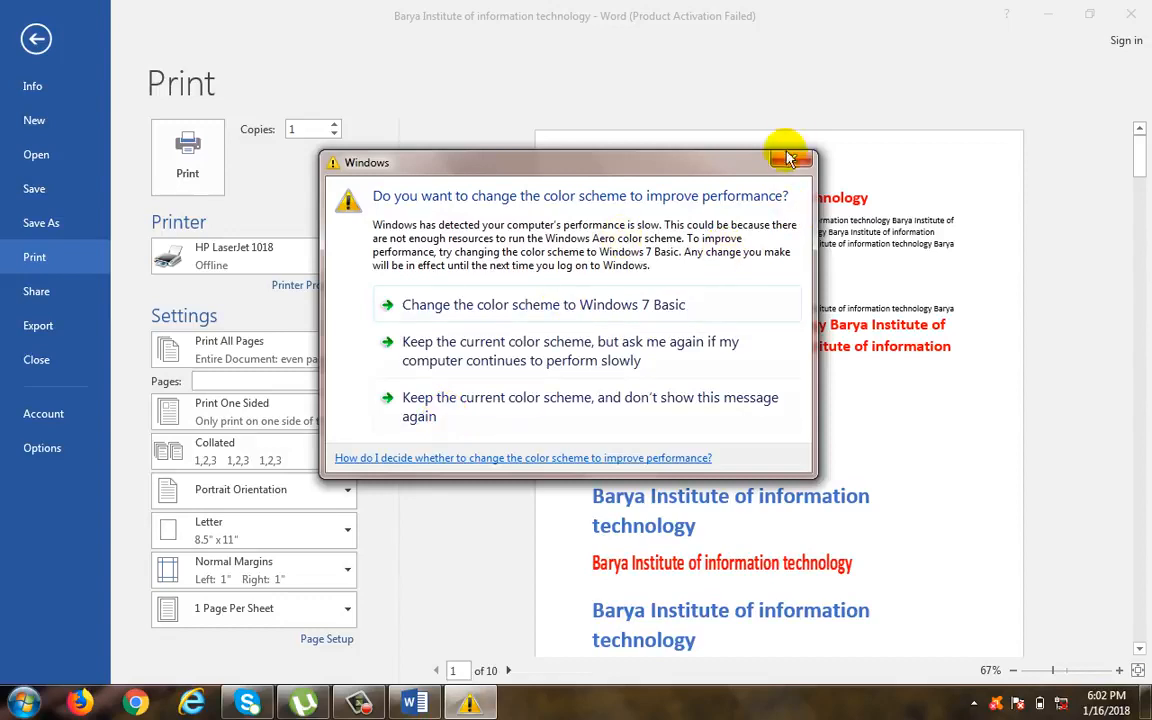
{"action": "left_click", "coordinate": [609, 465]}
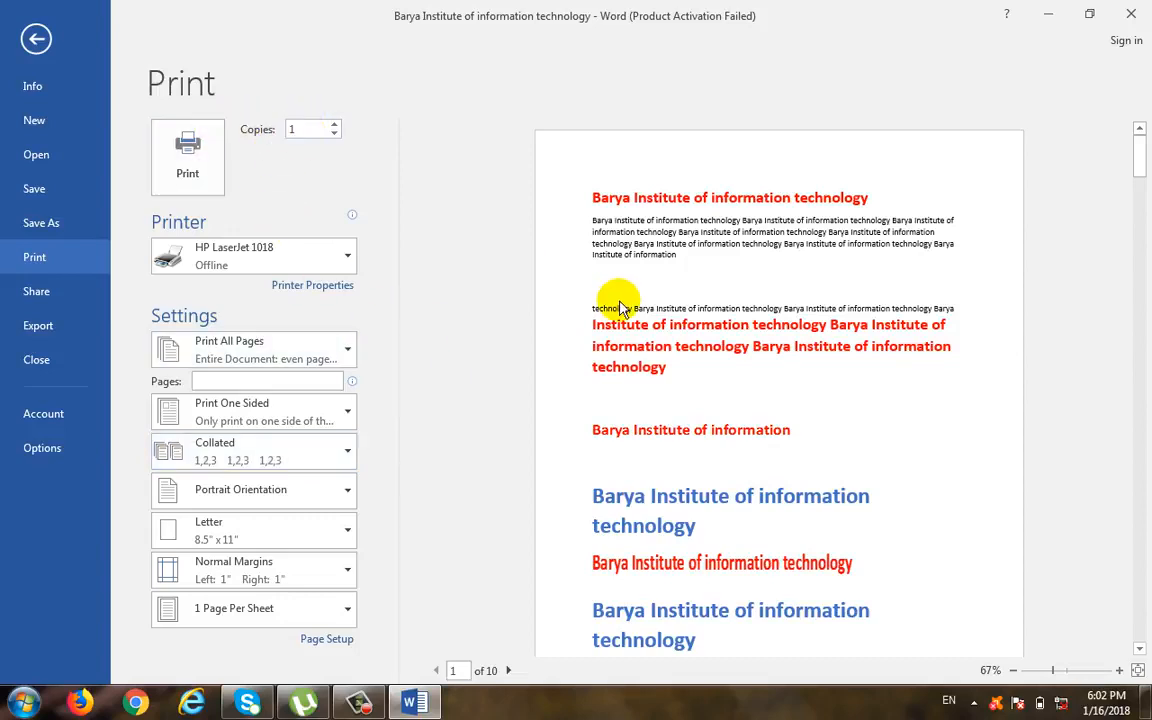
{"action": "key", "text": "BackSpace"}
{"action": "type", "text": "5"}
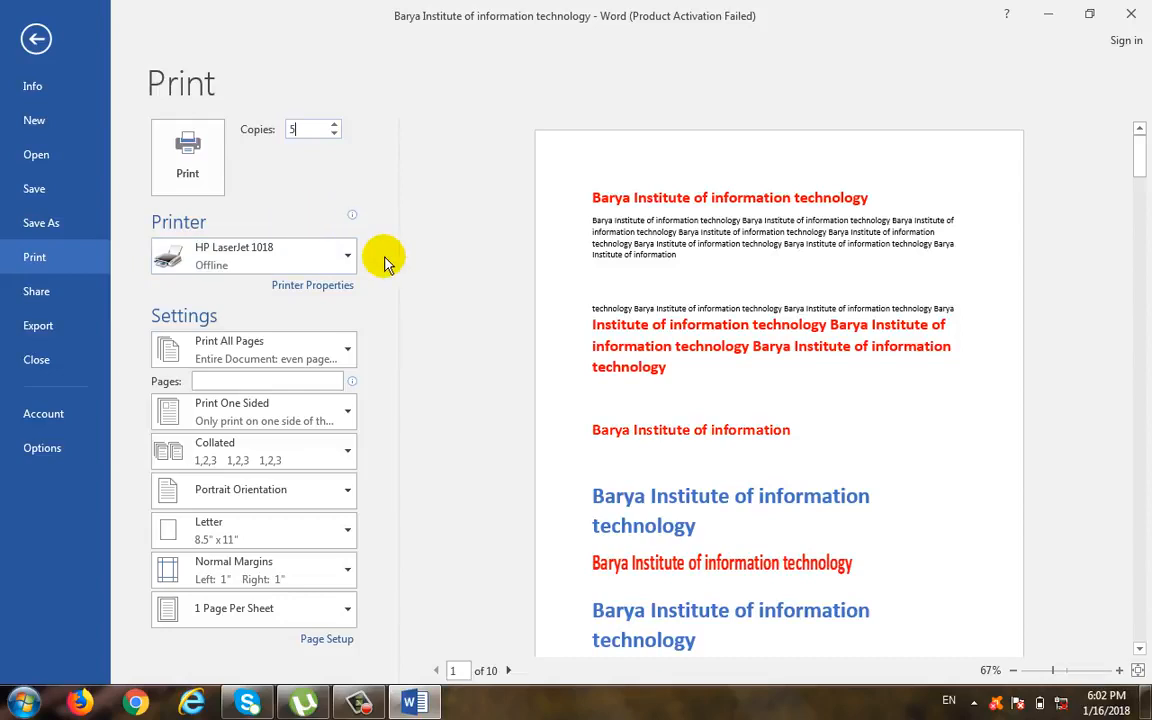
Step: Choose Collated for the print order of the copies, switch it to Uncollated, and return it to Collated
{"action": "left_click", "coordinate": [268, 456]}
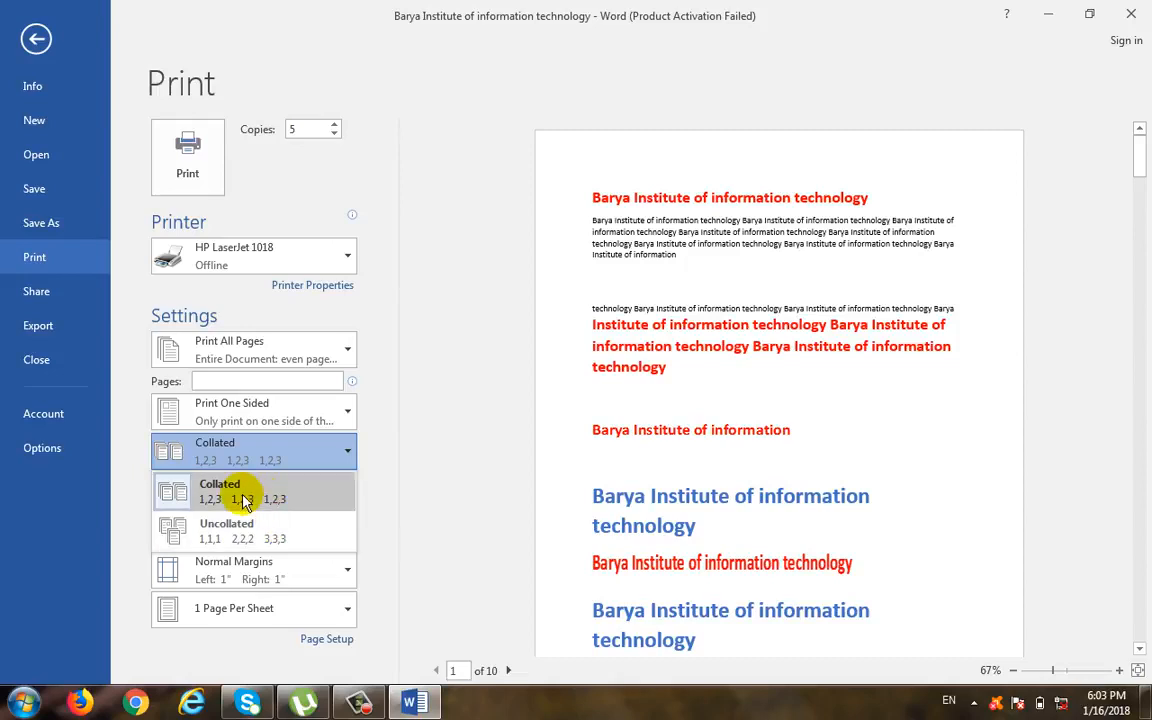
{"action": "left_click", "coordinate": [242, 497]}
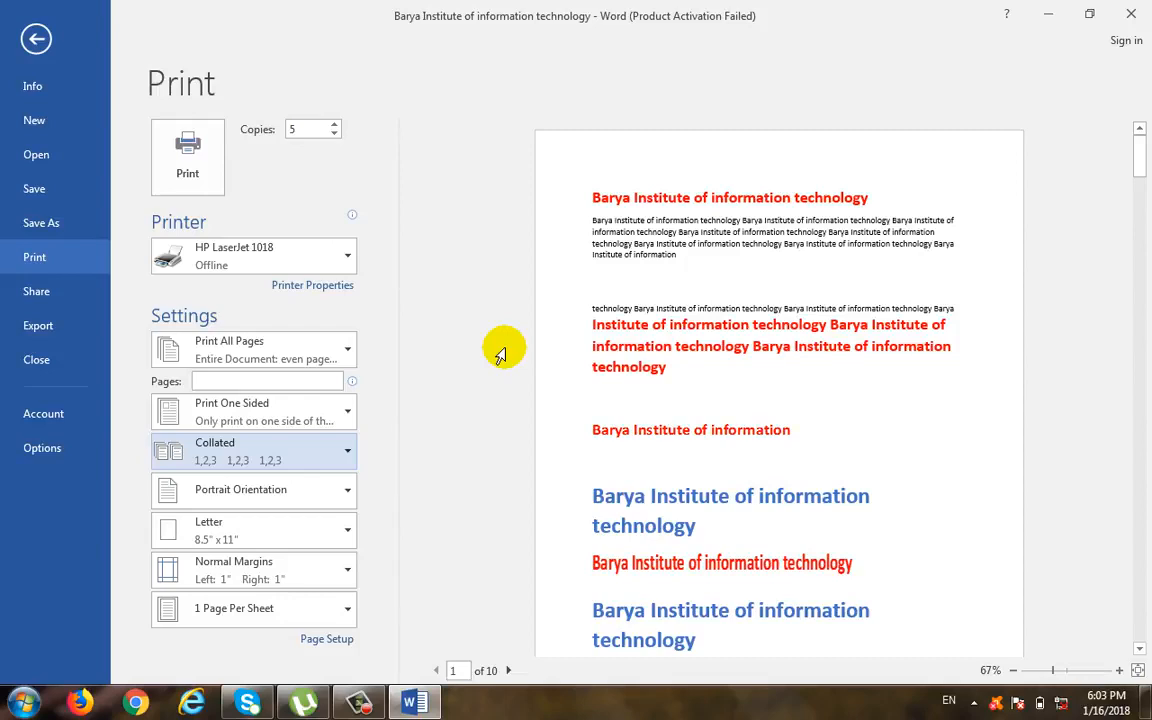
{"action": "left_click", "coordinate": [265, 452]}
{"action": "left_click", "coordinate": [270, 538]}
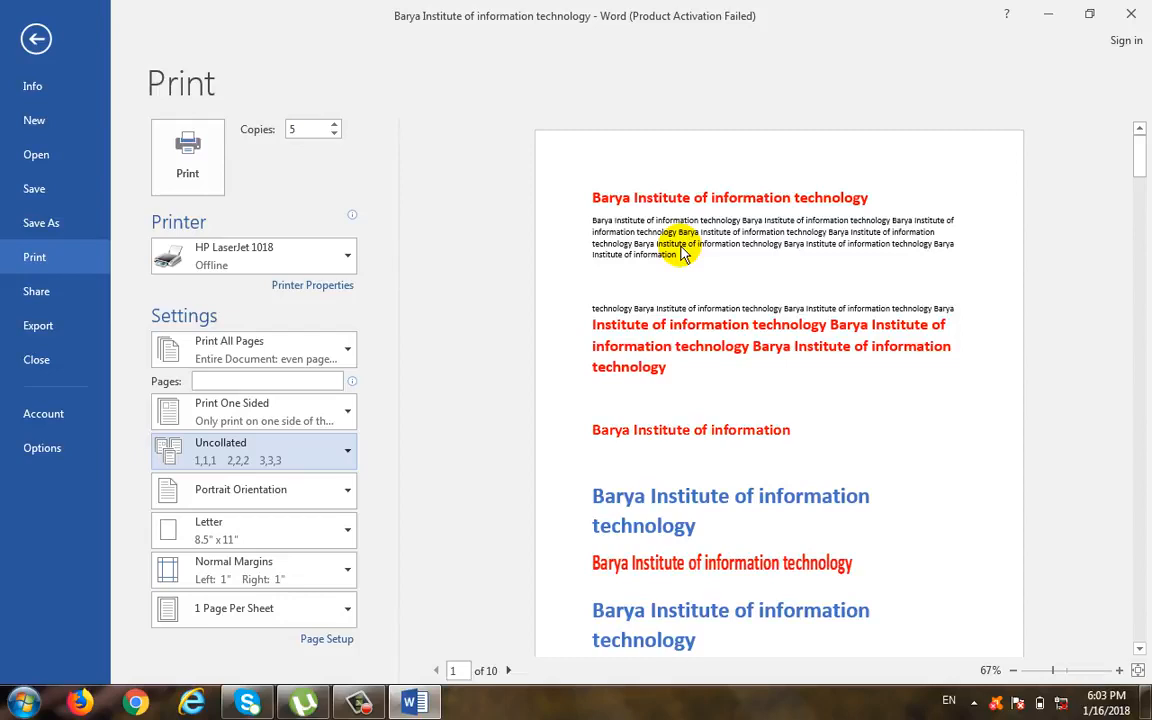
{"action": "left_click", "coordinate": [278, 455]}
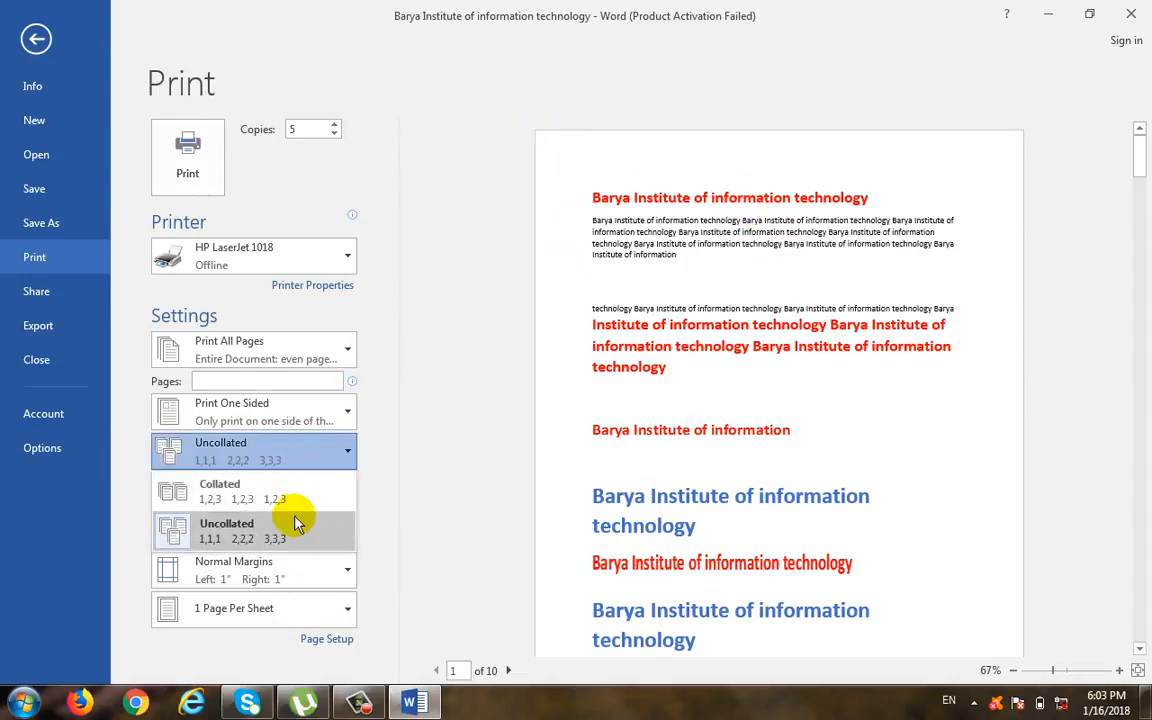
{"action": "left_click", "coordinate": [276, 484]}
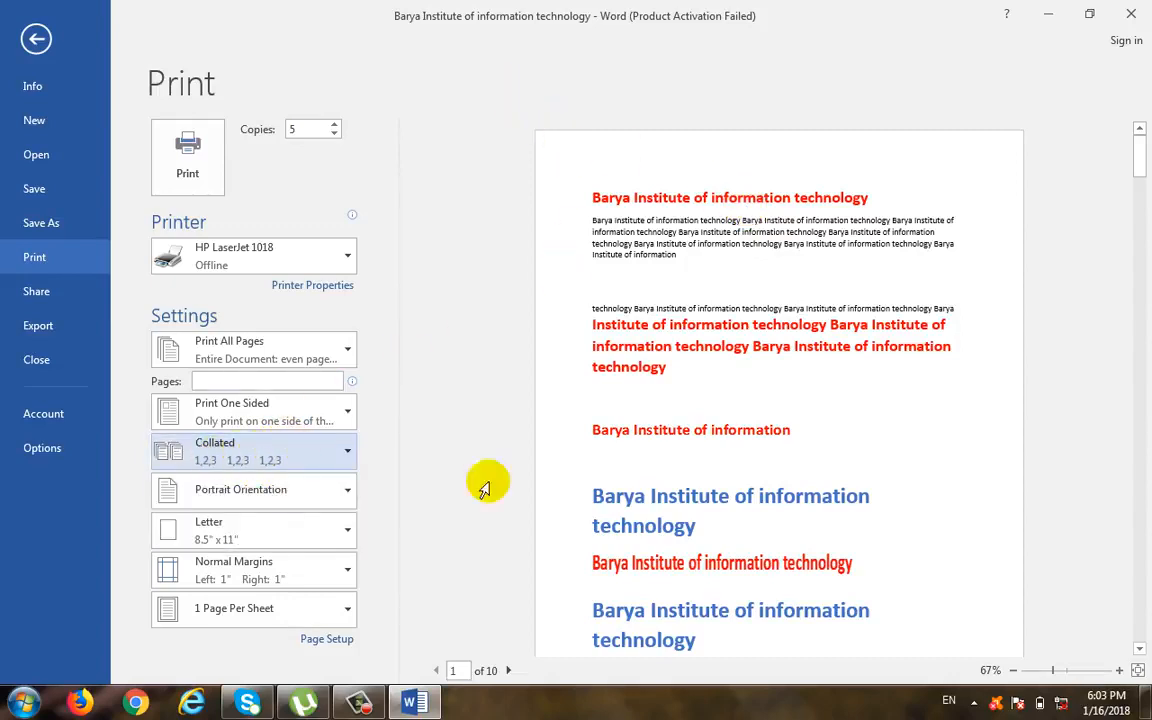
Step: Change the page orientation to Landscape, and return it to Portrait
{"action": "left_click", "coordinate": [306, 503]}
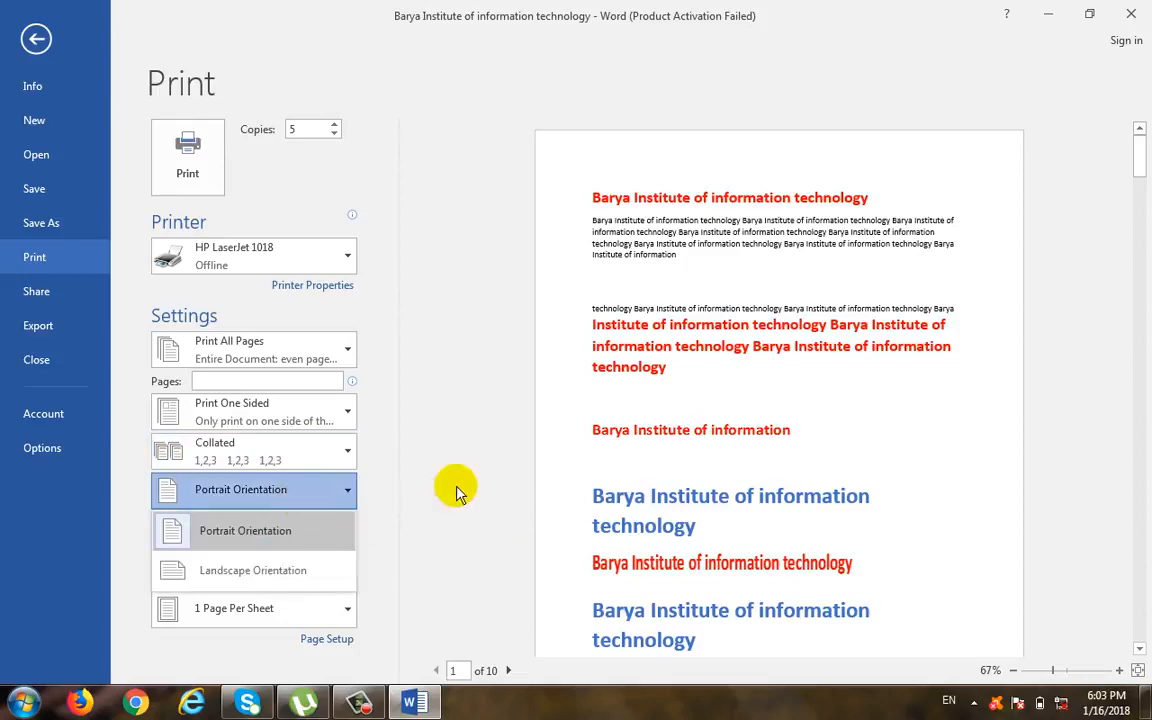
{"action": "left_click", "coordinate": [1122, 640]}
{"action": "scroll", "coordinate": [812, 318], "scroll_direction": "down", "scroll_amount": 1}
{"action": "left_click", "coordinate": [288, 490]}
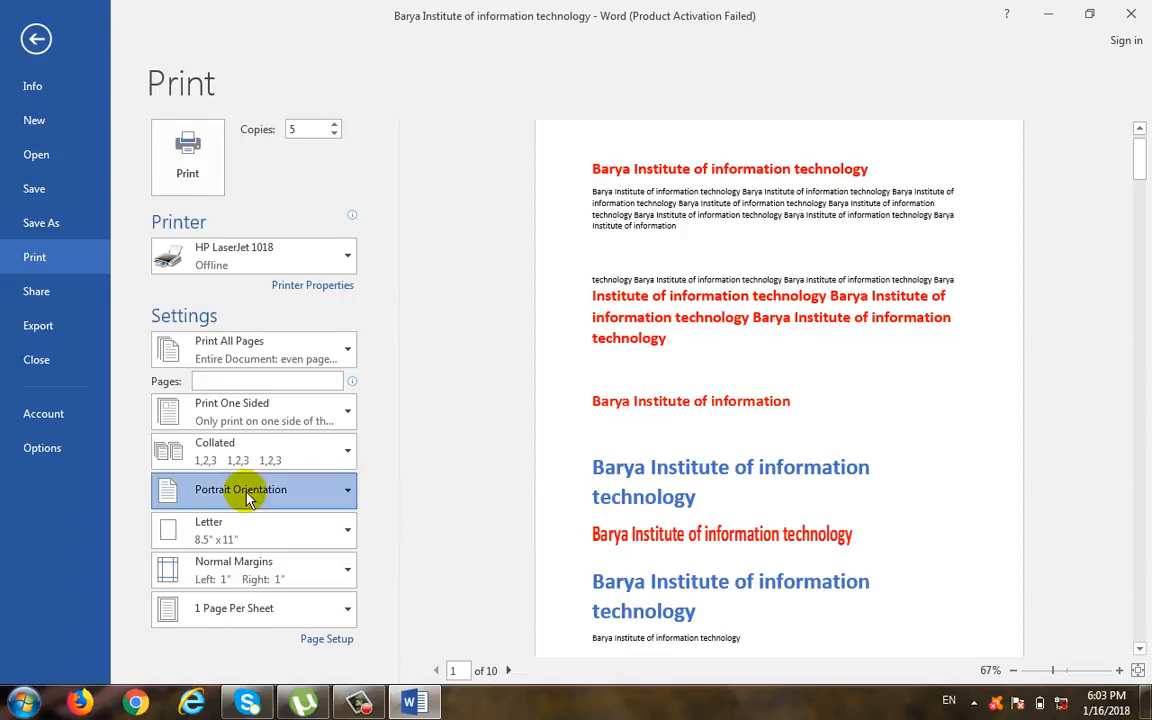
{"action": "left_click", "coordinate": [239, 572]}
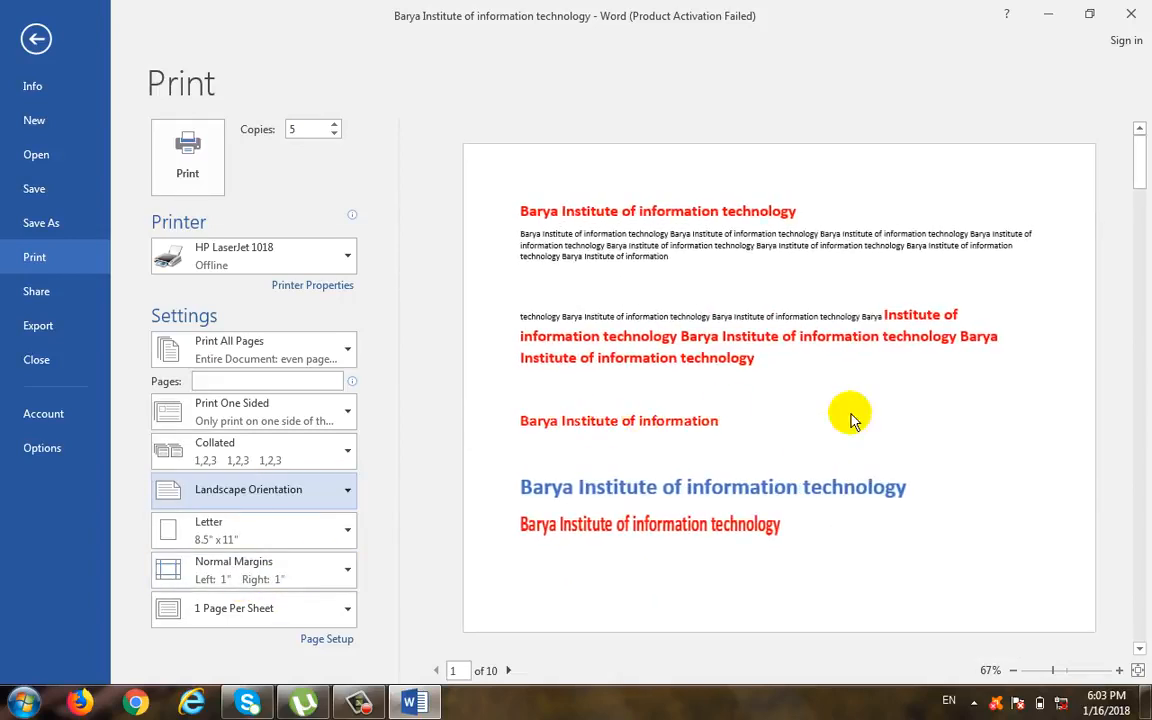
{"action": "left_click", "coordinate": [290, 492]}
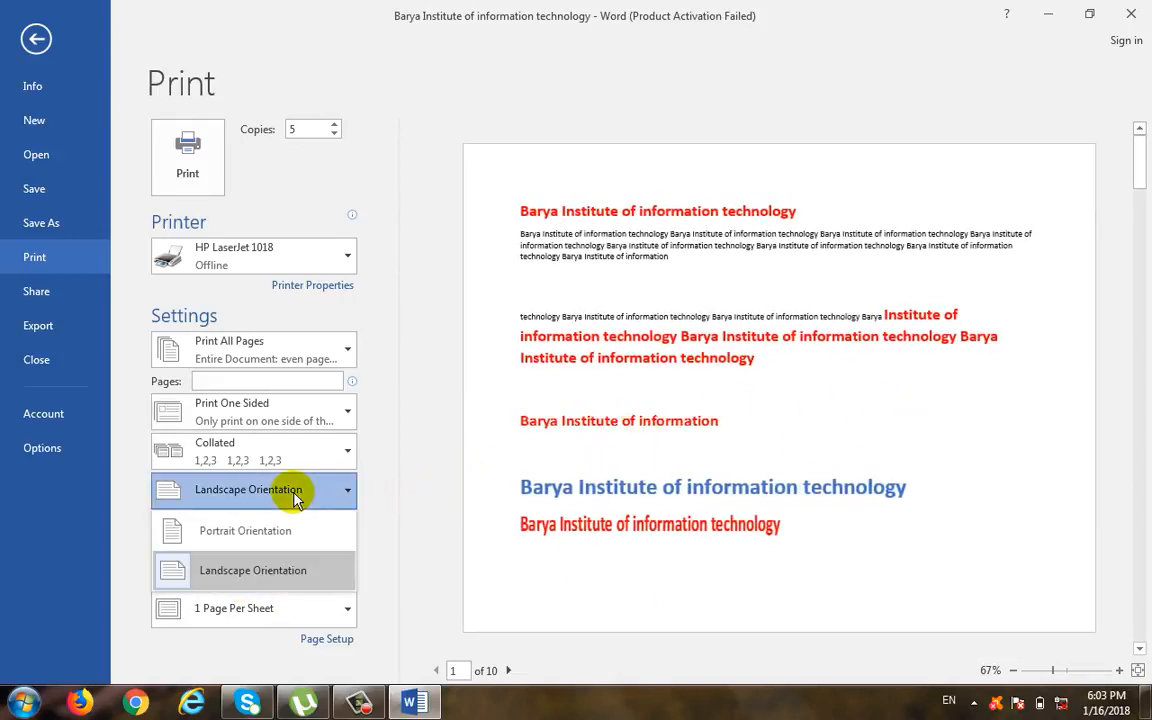
{"action": "left_click", "coordinate": [272, 527]}
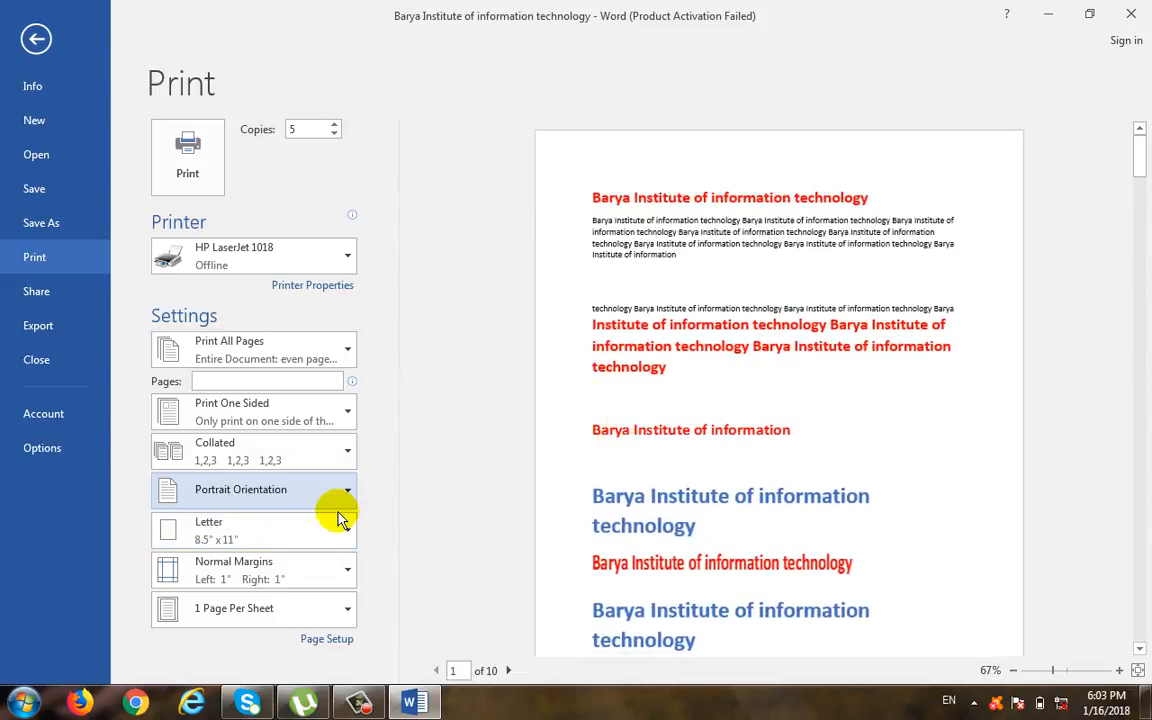
Step: Dismiss the Windows color scheme dialog and set the print paper size to A4
{"action": "left_click", "coordinate": [270, 545]}
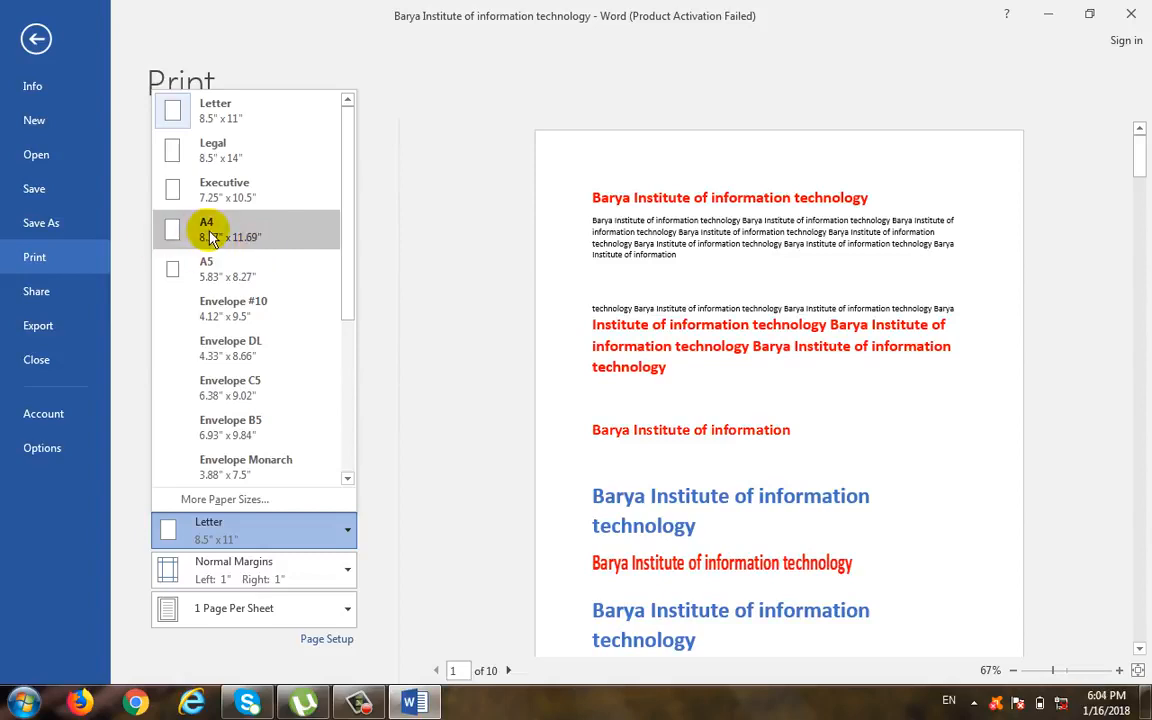
{"action": "left_click", "coordinate": [252, 234]}
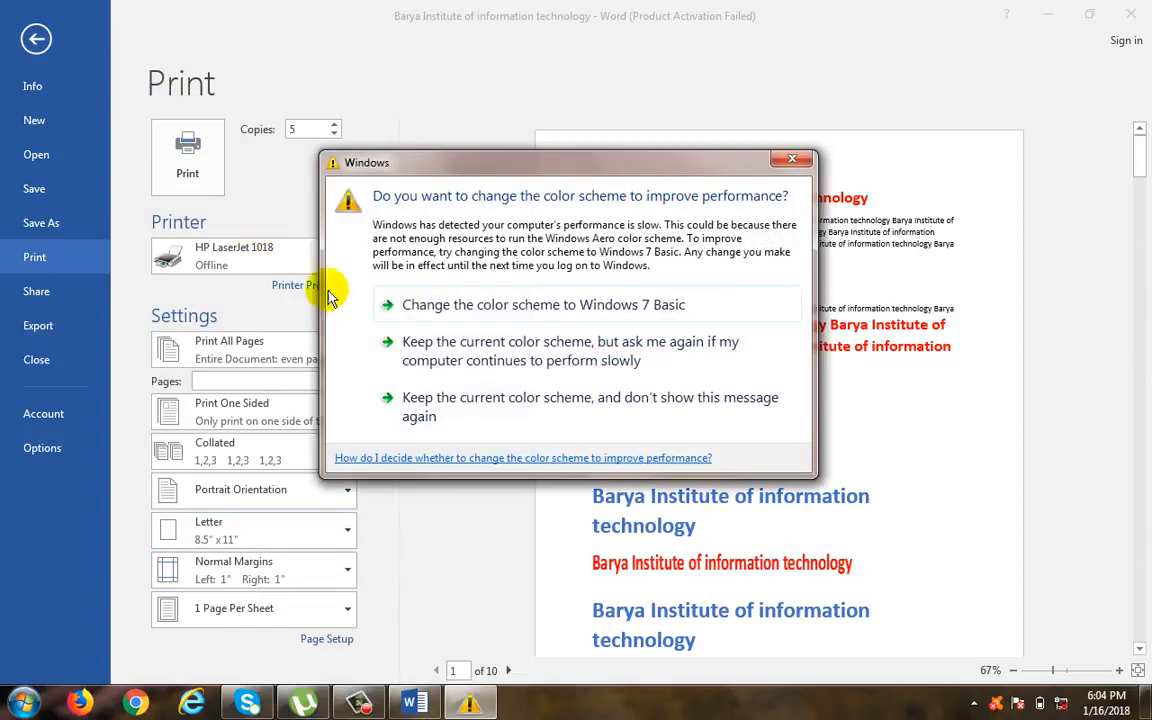
{"action": "left_click", "coordinate": [800, 159]}
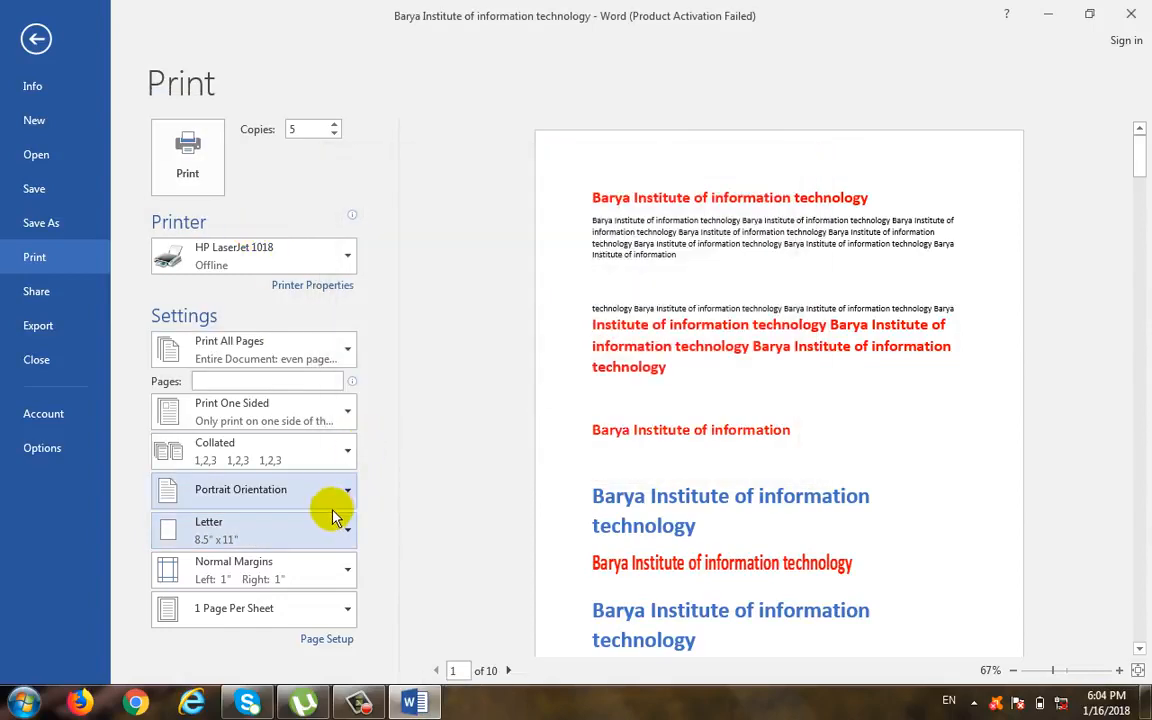
{"action": "left_click", "coordinate": [330, 530]}
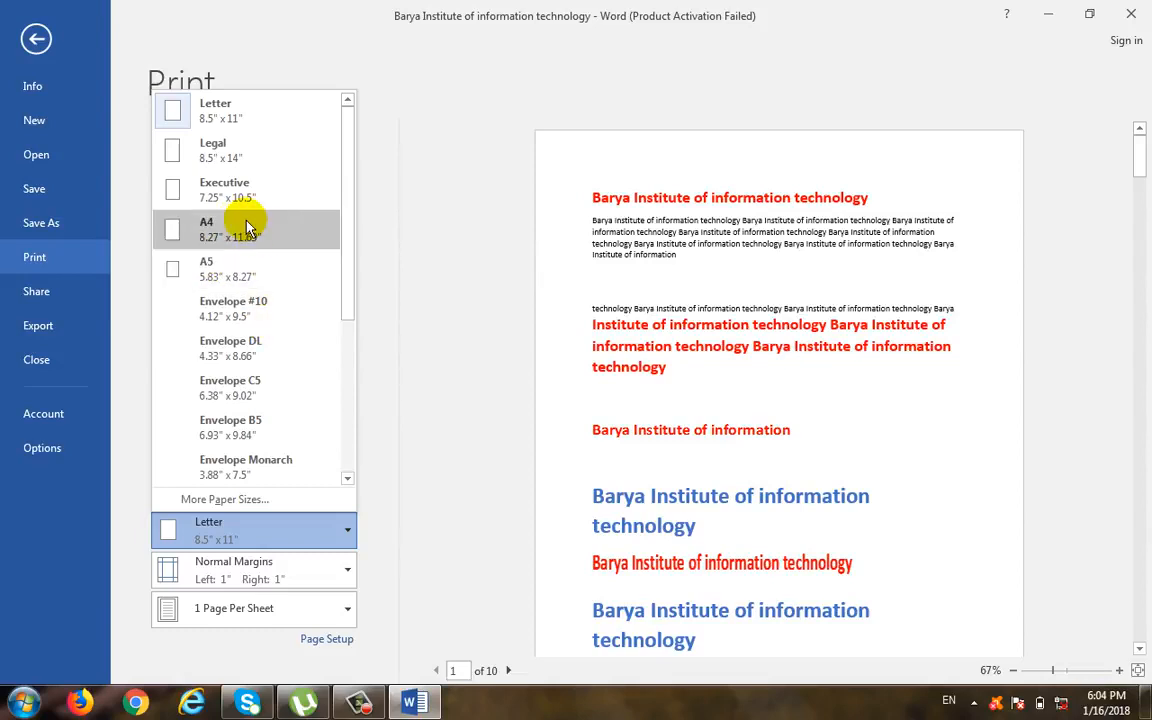
{"action": "left_click", "coordinate": [205, 229]}
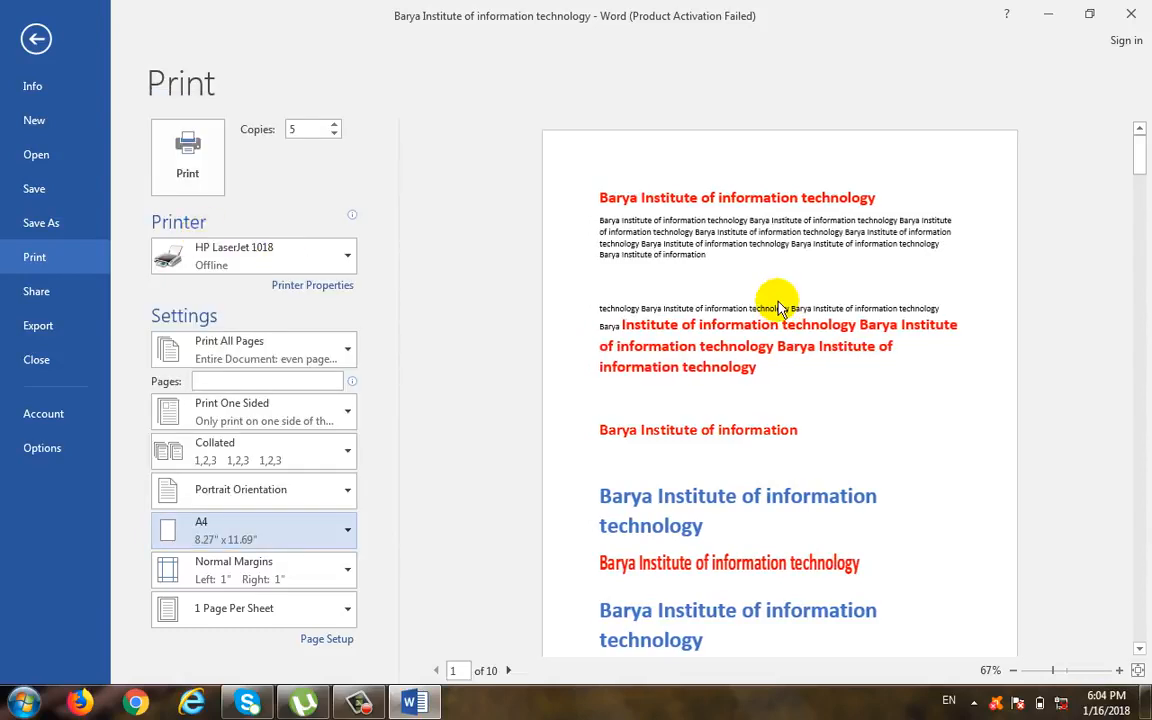
Step: Examine the print range options and the list of available paper sizes without changing either setting
{"action": "left_click", "coordinate": [330, 350]}
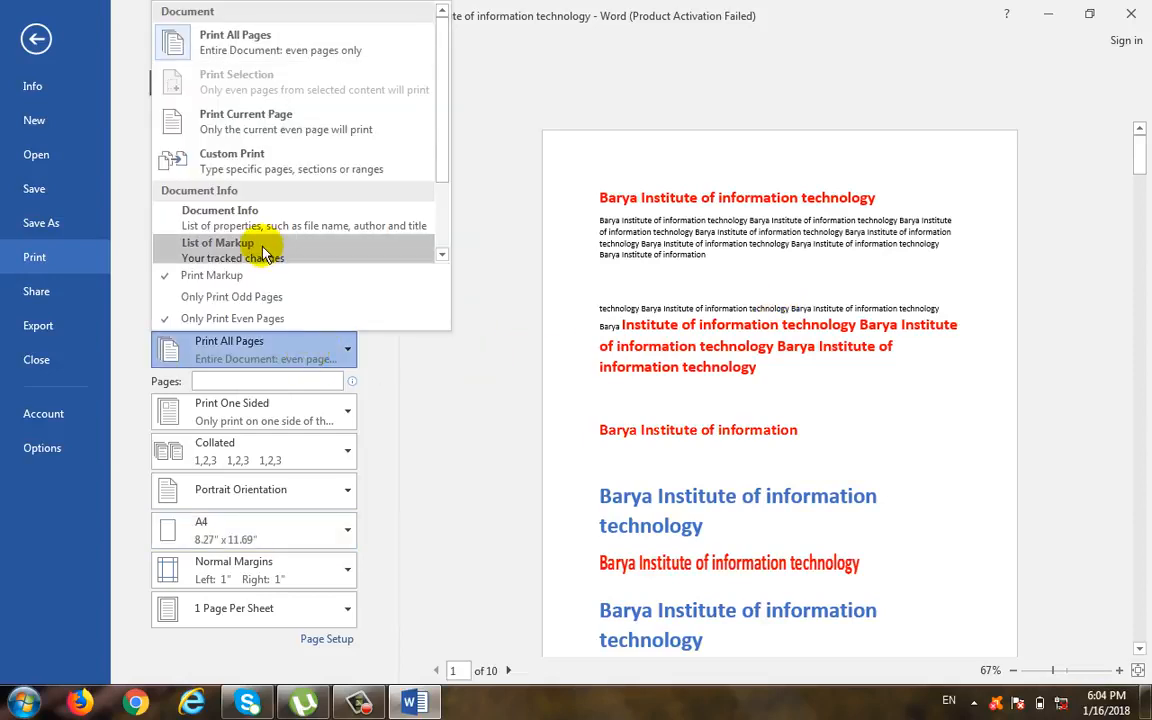
{"action": "left_click", "coordinate": [374, 456]}
{"action": "left_click", "coordinate": [324, 503]}
{"action": "left_click", "coordinate": [447, 520]}
{"action": "left_click", "coordinate": [430, 520]}
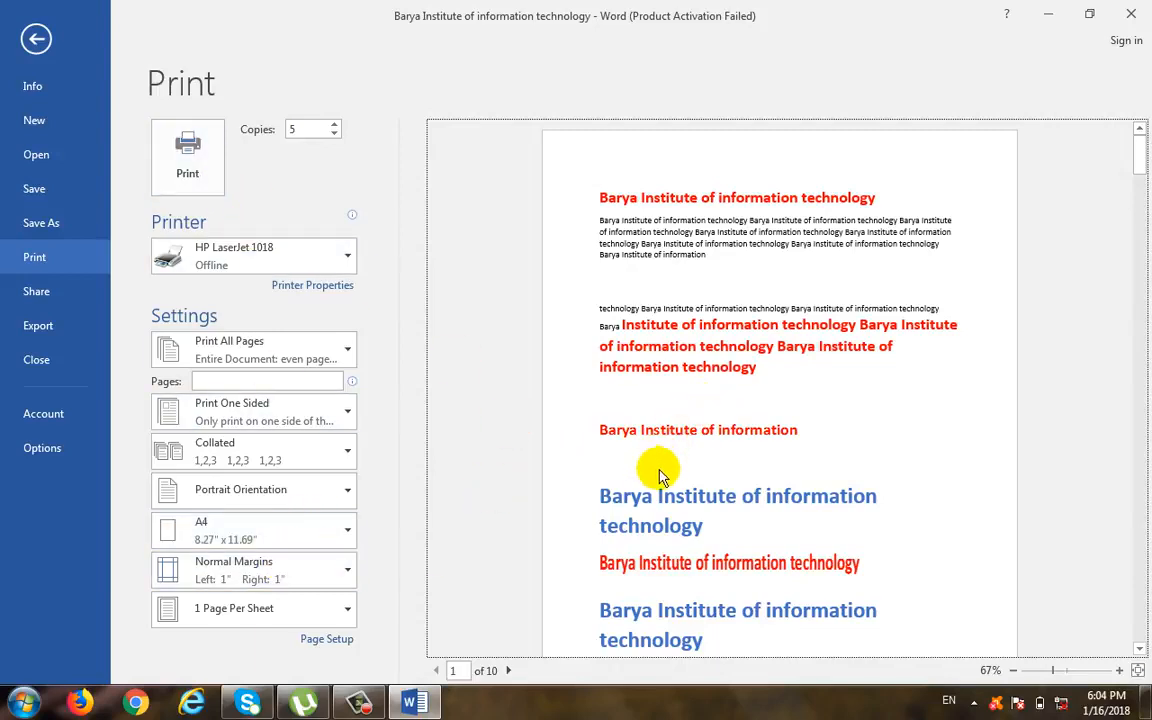
{"action": "left_click", "coordinate": [255, 533]}
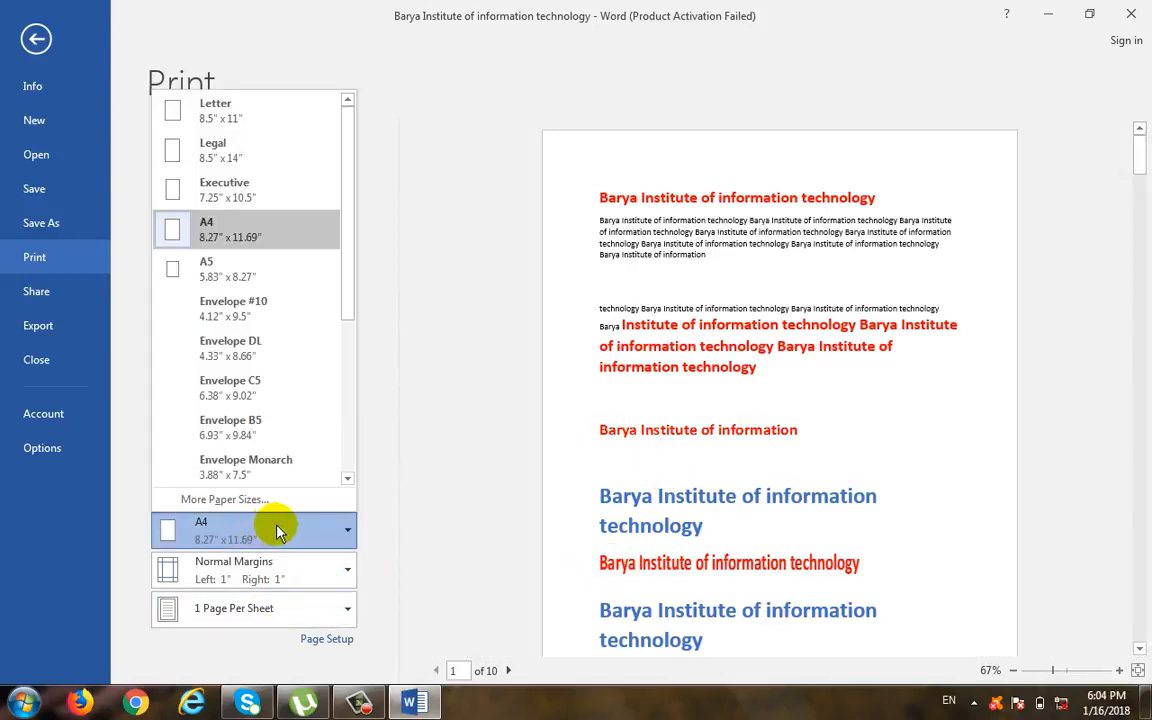
{"action": "left_click", "coordinate": [437, 503]}
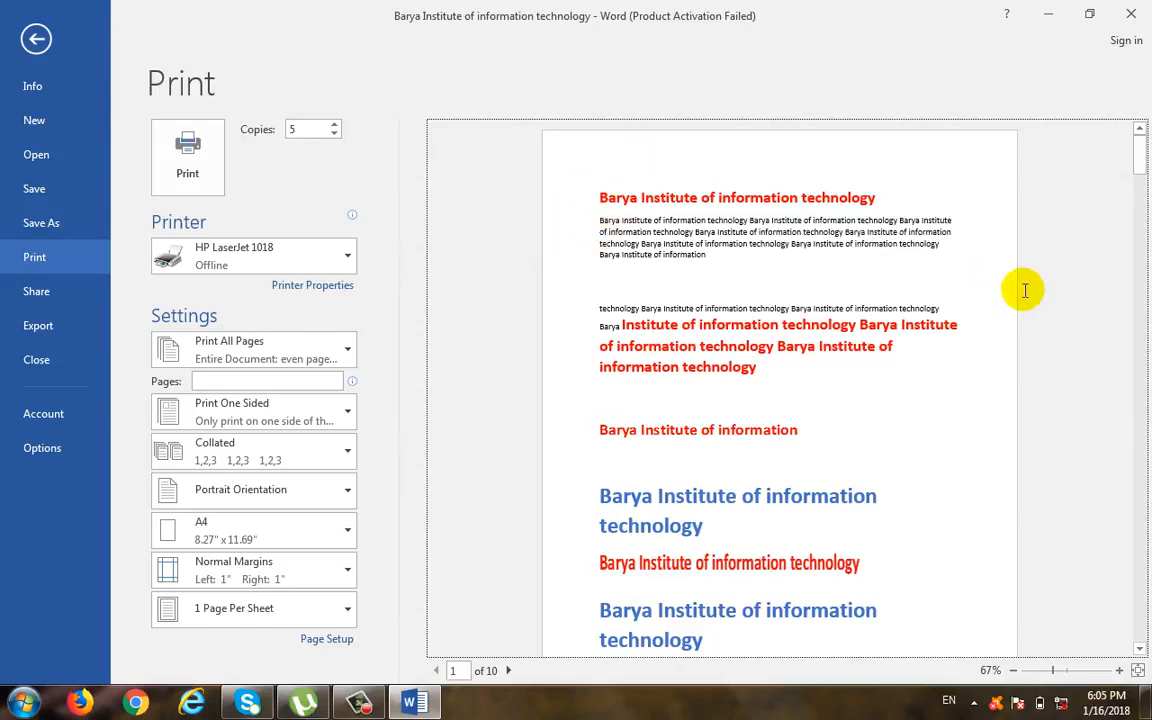
Step: Examine the lower part of the first page in the print preview and dismiss the Windows color scheme dialog
{"action": "left_click", "coordinate": [1140, 648]}
{"action": "left_click", "coordinate": [1141, 649]}
{"action": "left_click", "coordinate": [1141, 649]}
{"action": "left_click", "coordinate": [1141, 649]}
{"action": "left_click", "coordinate": [1141, 649]}
{"action": "left_click", "coordinate": [1141, 649]}
{"action": "left_click", "coordinate": [1141, 649]}
{"action": "left_click", "coordinate": [1141, 649]}
{"action": "left_click", "coordinate": [1141, 649]}
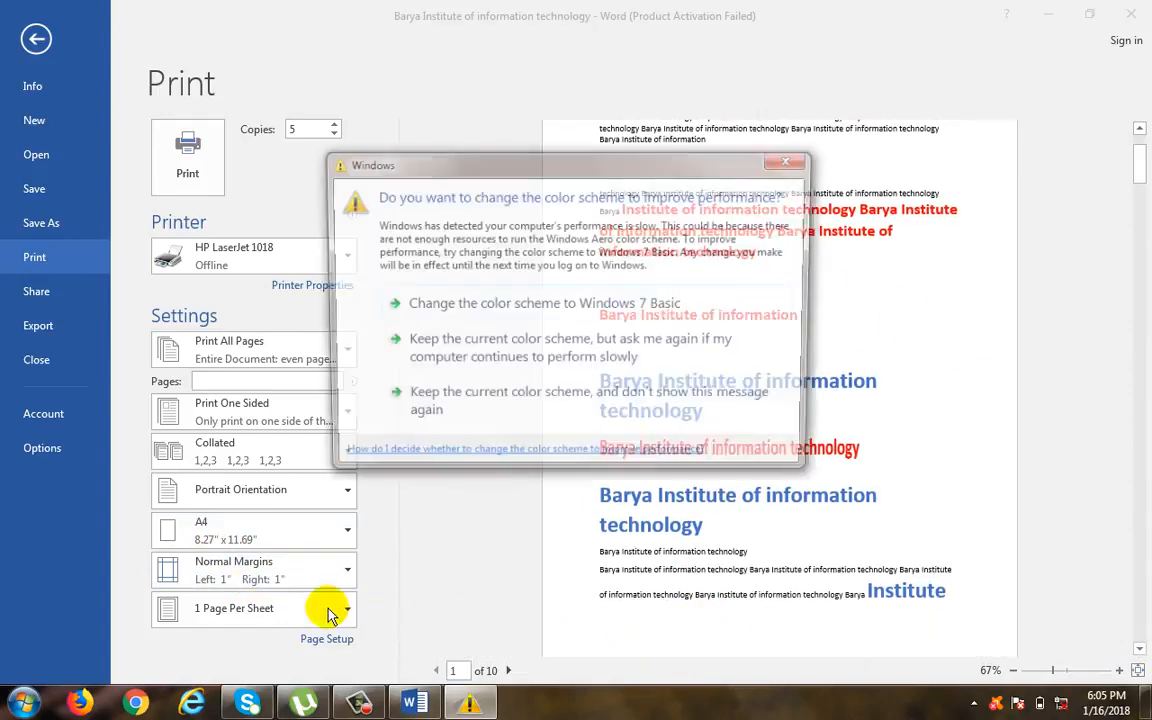
{"action": "left_click", "coordinate": [791, 159]}
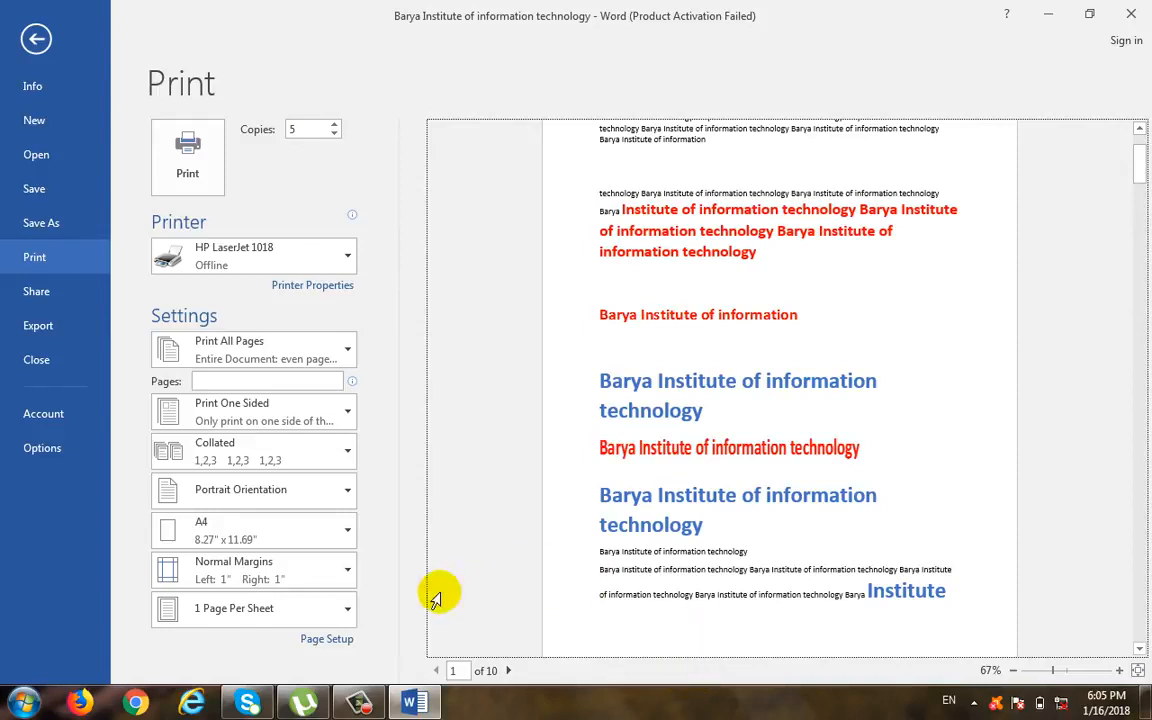
Step: Change the page margins to Narrow, and return them to Normal
{"action": "left_click", "coordinate": [303, 575]}
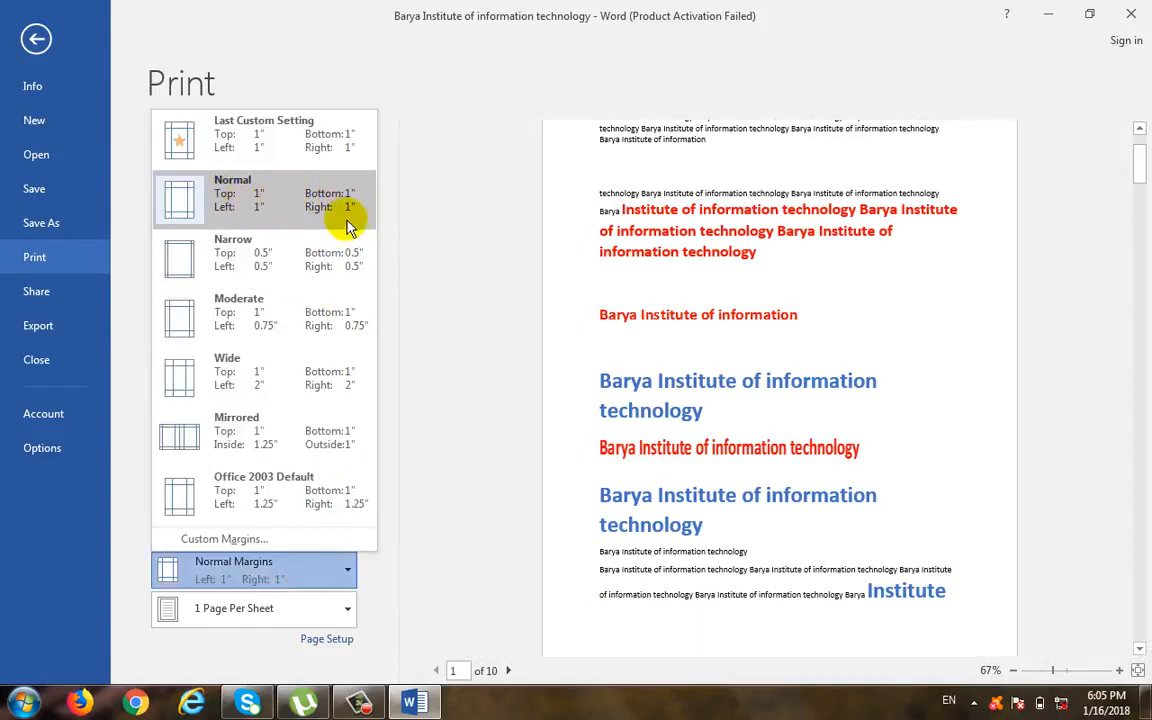
{"action": "left_click", "coordinate": [308, 262]}
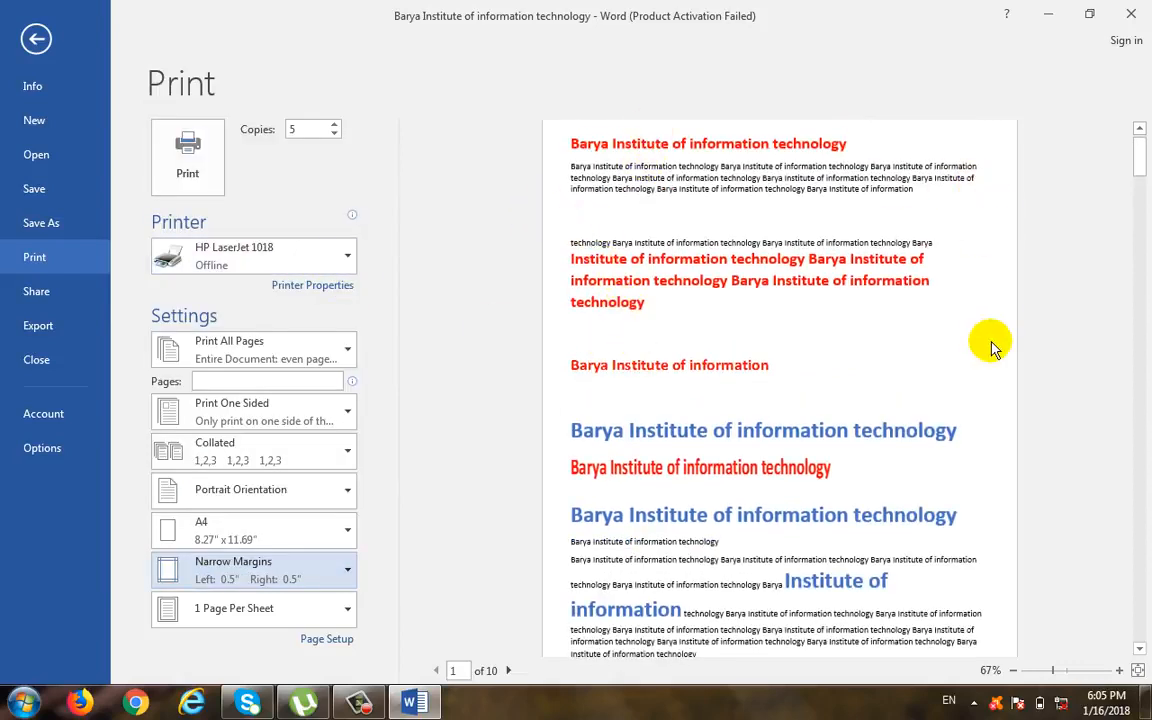
{"action": "left_click", "coordinate": [260, 571]}
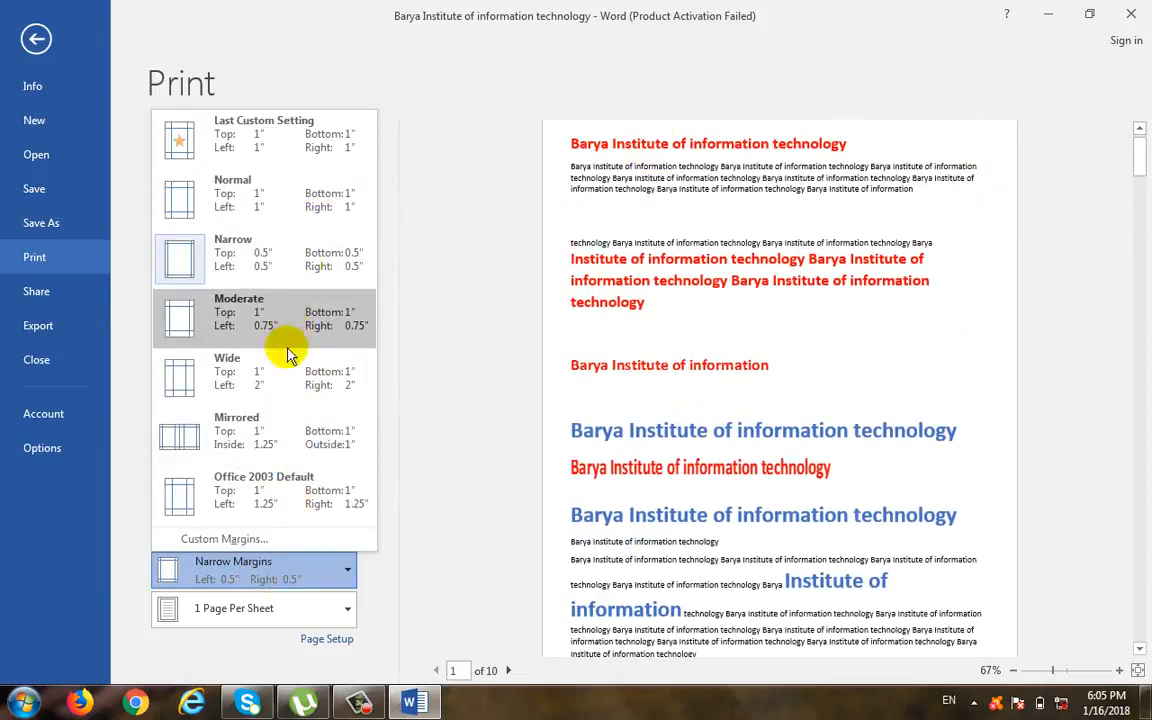
{"action": "left_click", "coordinate": [295, 205]}
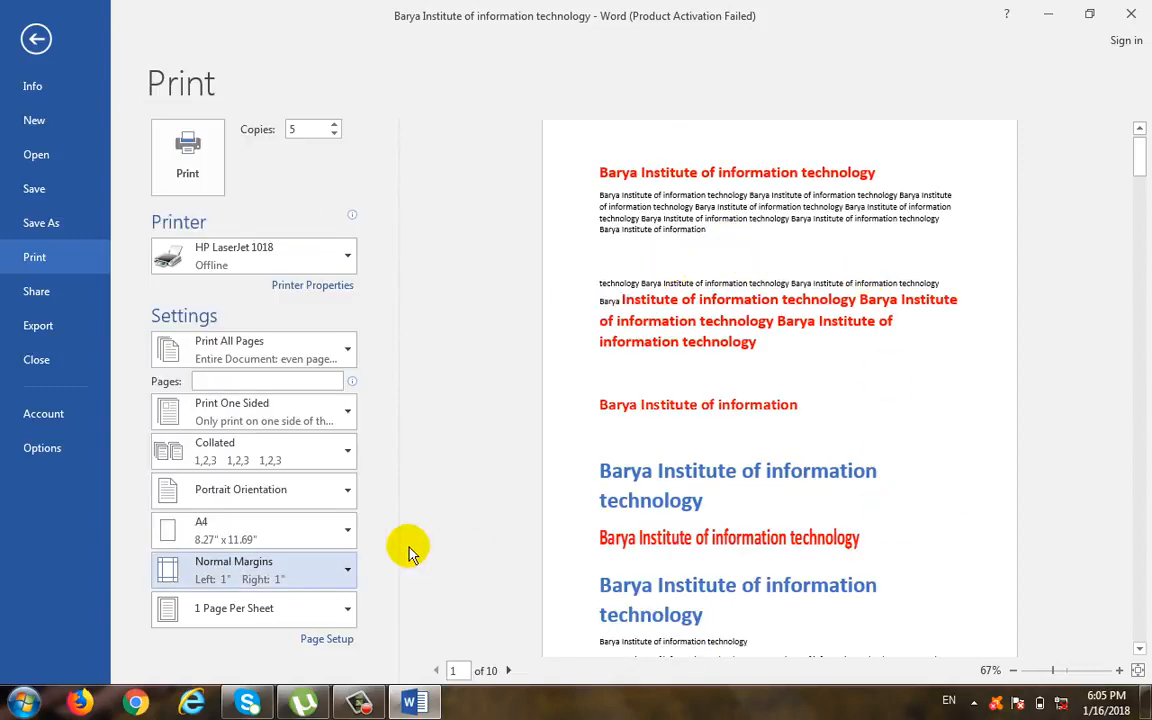
Step: Set the print layout to 2 Pages Per Sheet and review the other pages-per-sheet options
{"action": "left_click", "coordinate": [295, 614]}
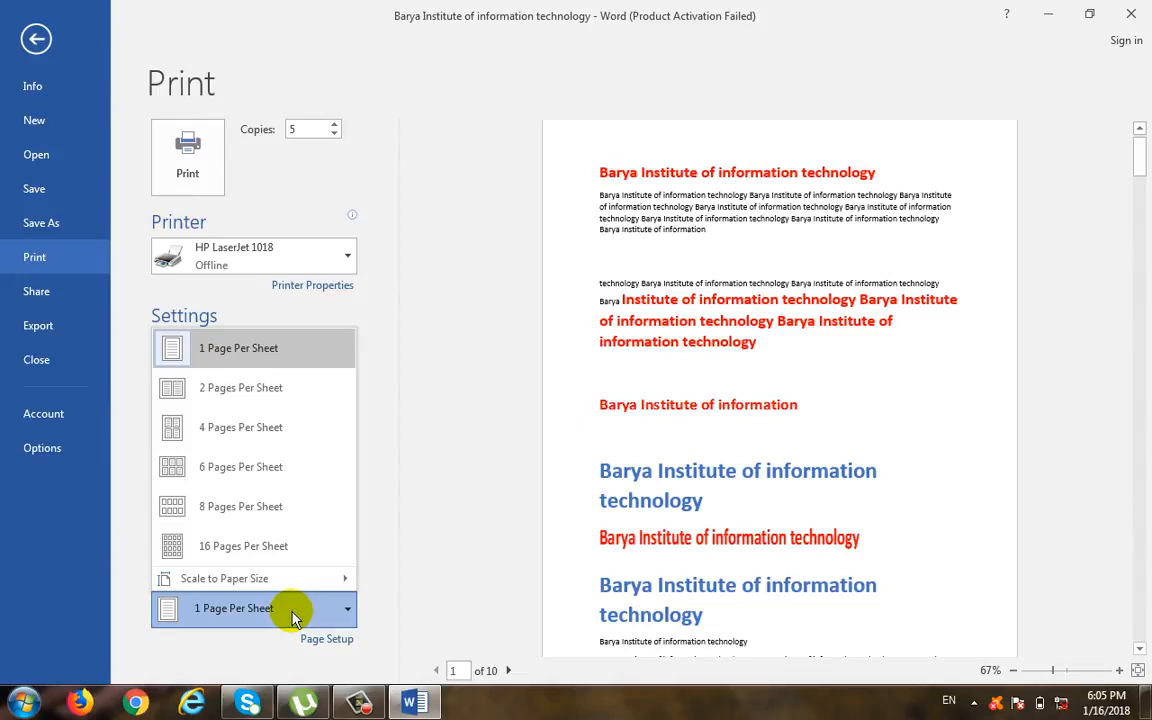
{"action": "left_click", "coordinate": [476, 488]}
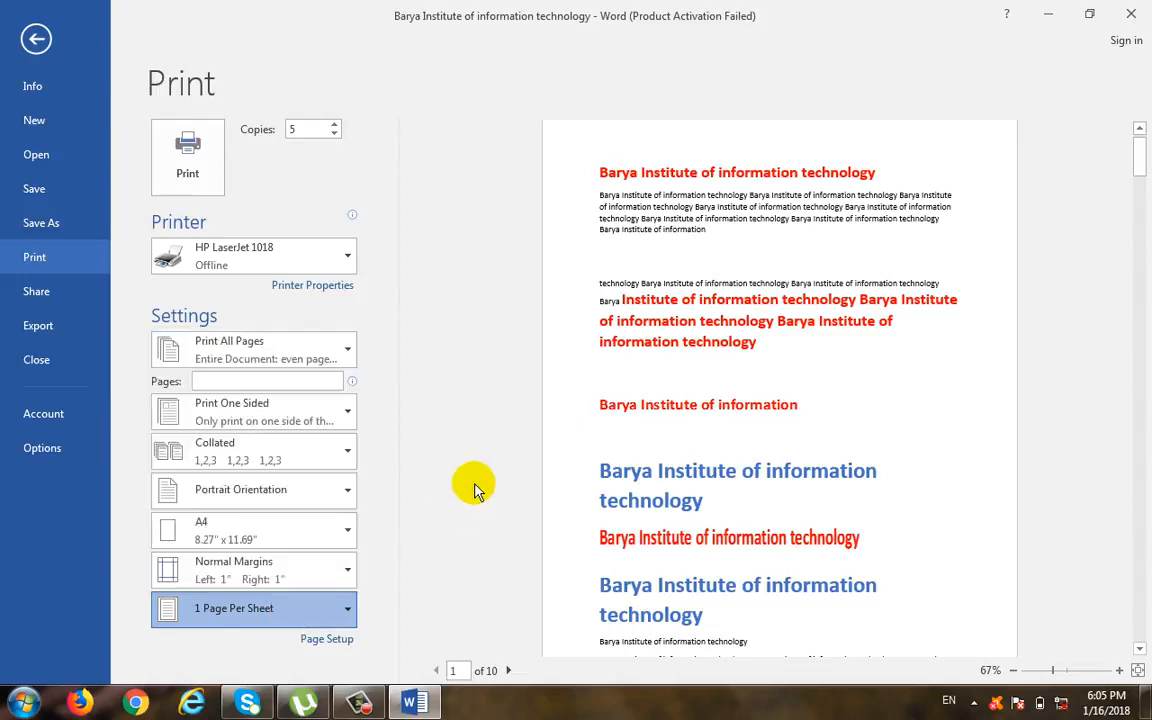
{"action": "left_click", "coordinate": [1143, 650]}
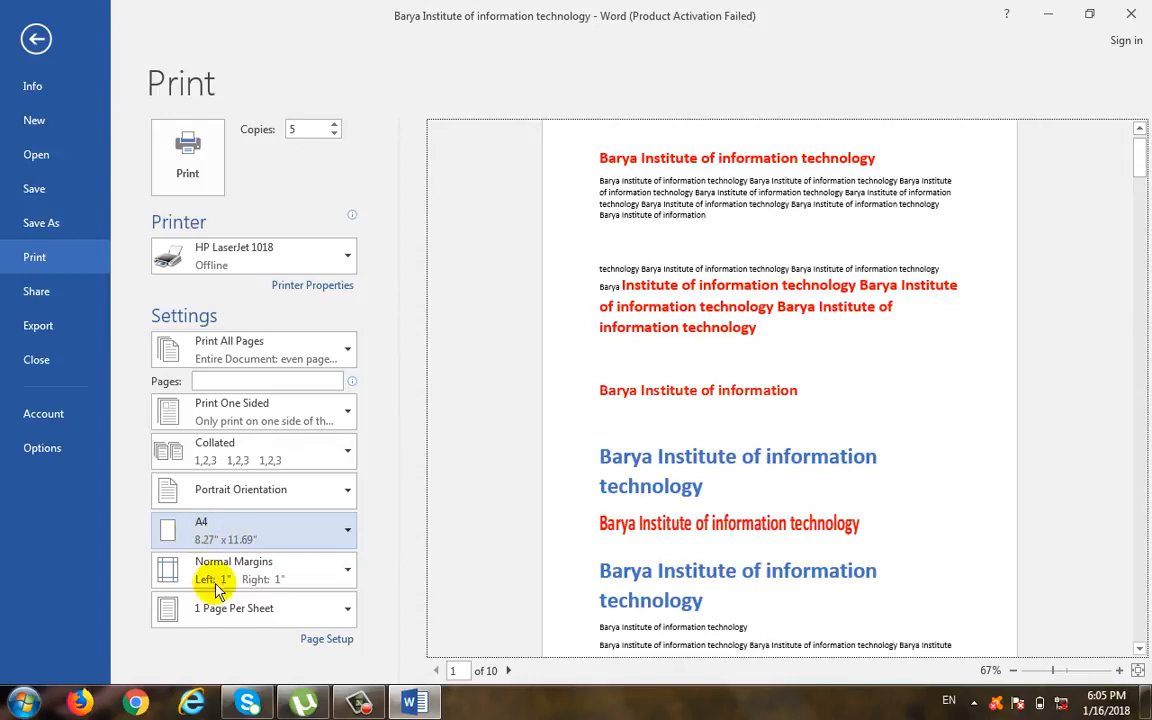
{"action": "left_click", "coordinate": [235, 608]}
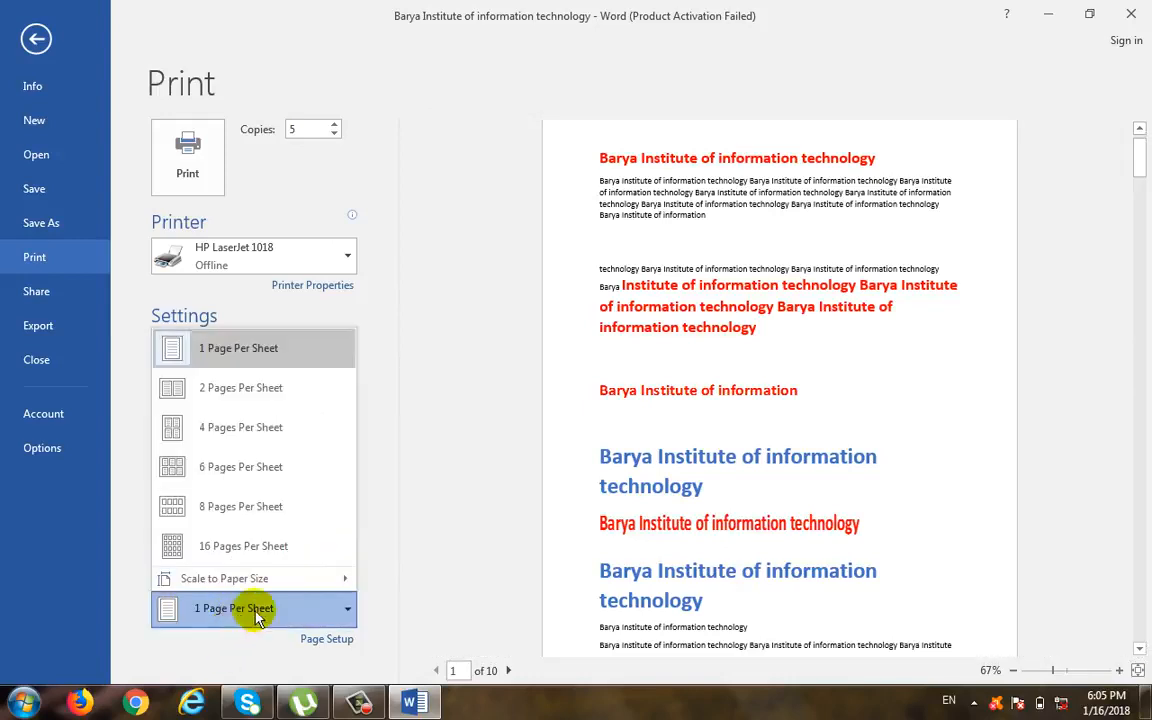
{"action": "left_click", "coordinate": [327, 405]}
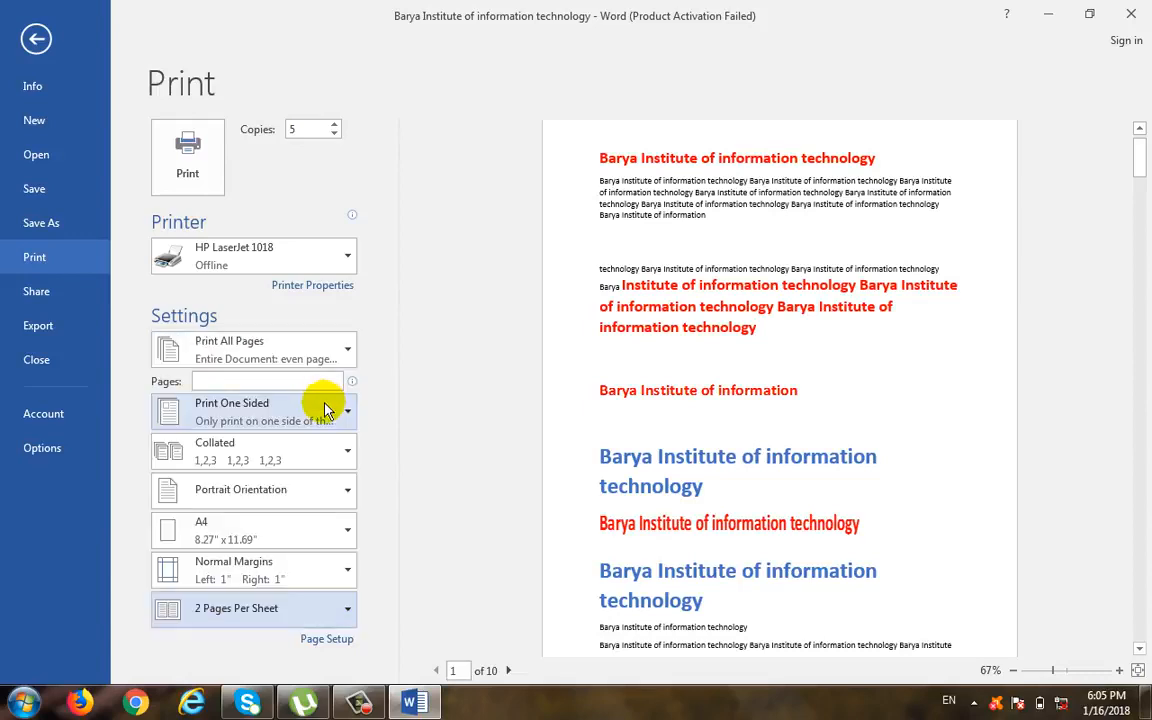
{"action": "left_click", "coordinate": [272, 608]}
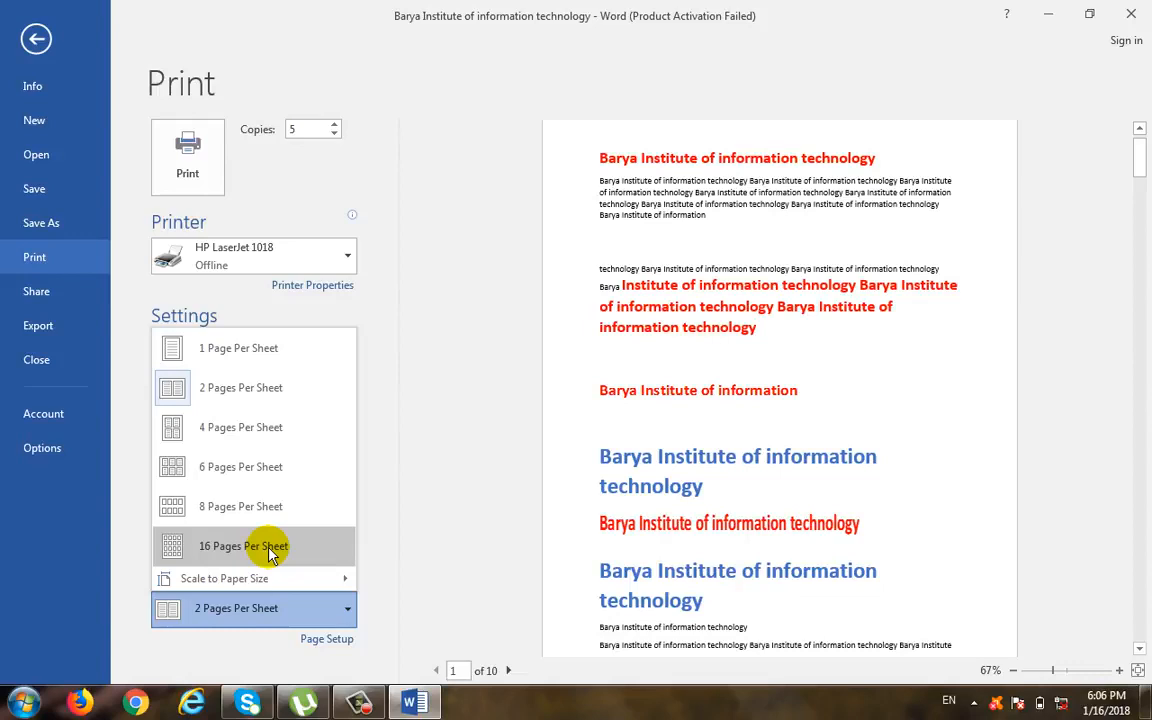
{"action": "left_click", "coordinate": [429, 529]}
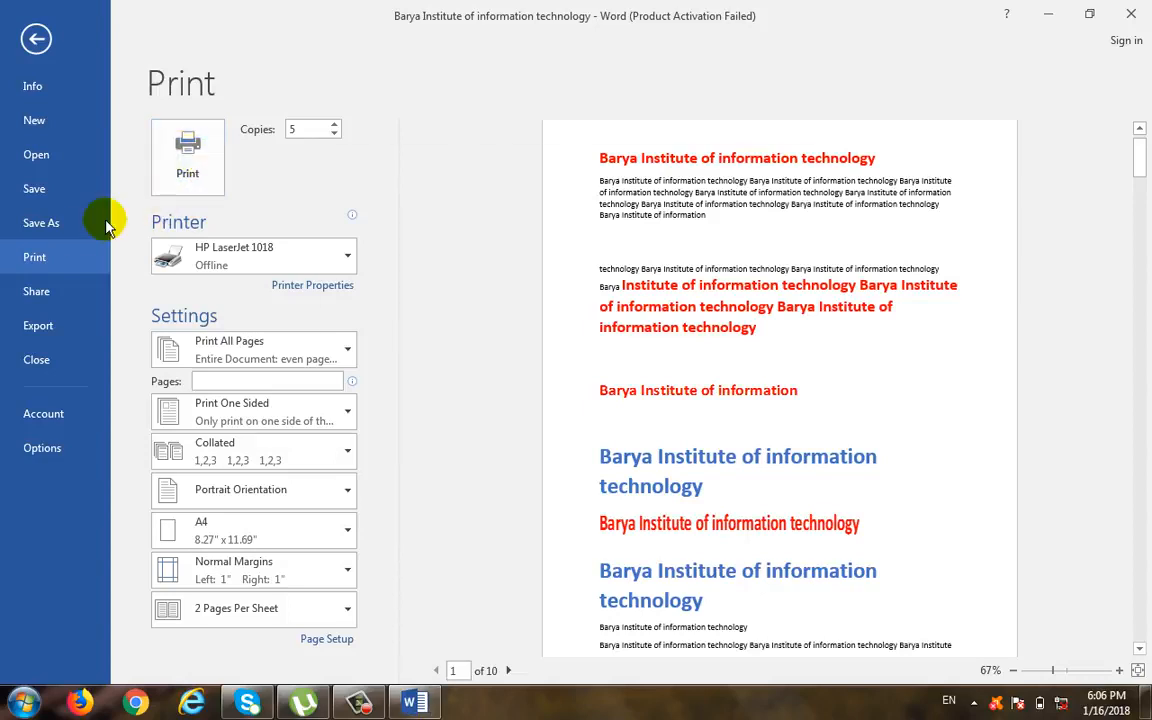
Step: Leave the print settings and return to the document
{"action": "left_click", "coordinate": [807, 160]}
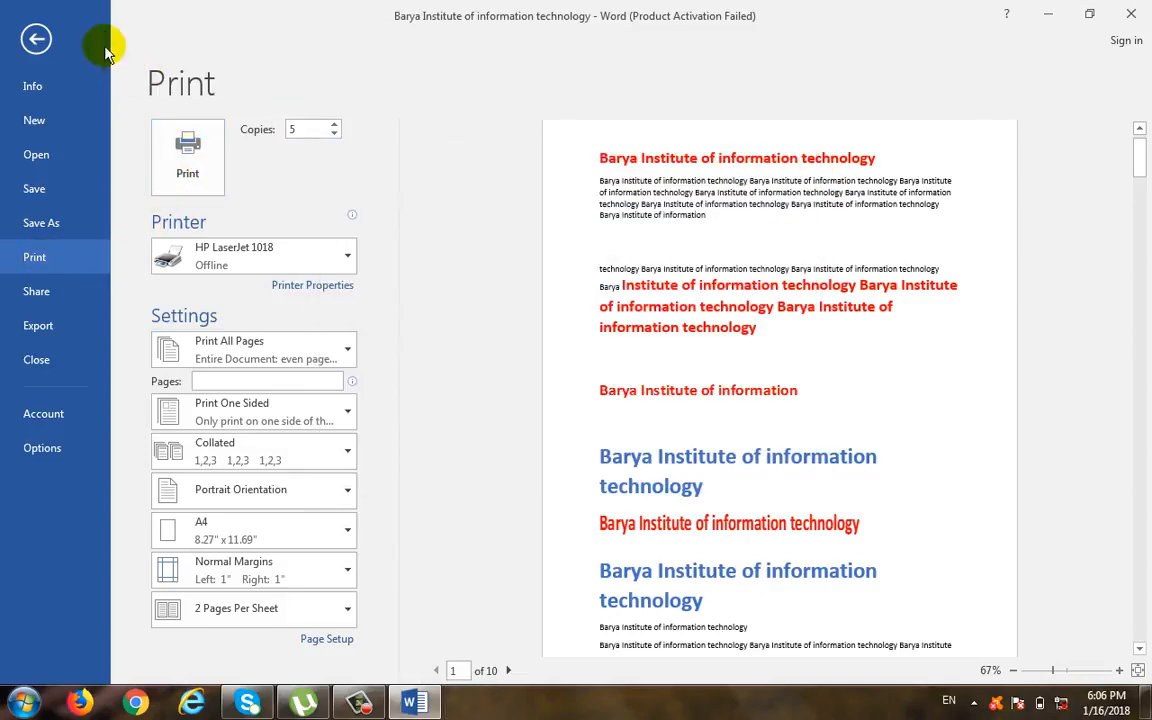
{"action": "left_click", "coordinate": [40, 44]}
{"action": "left_click", "coordinate": [359, 703]}
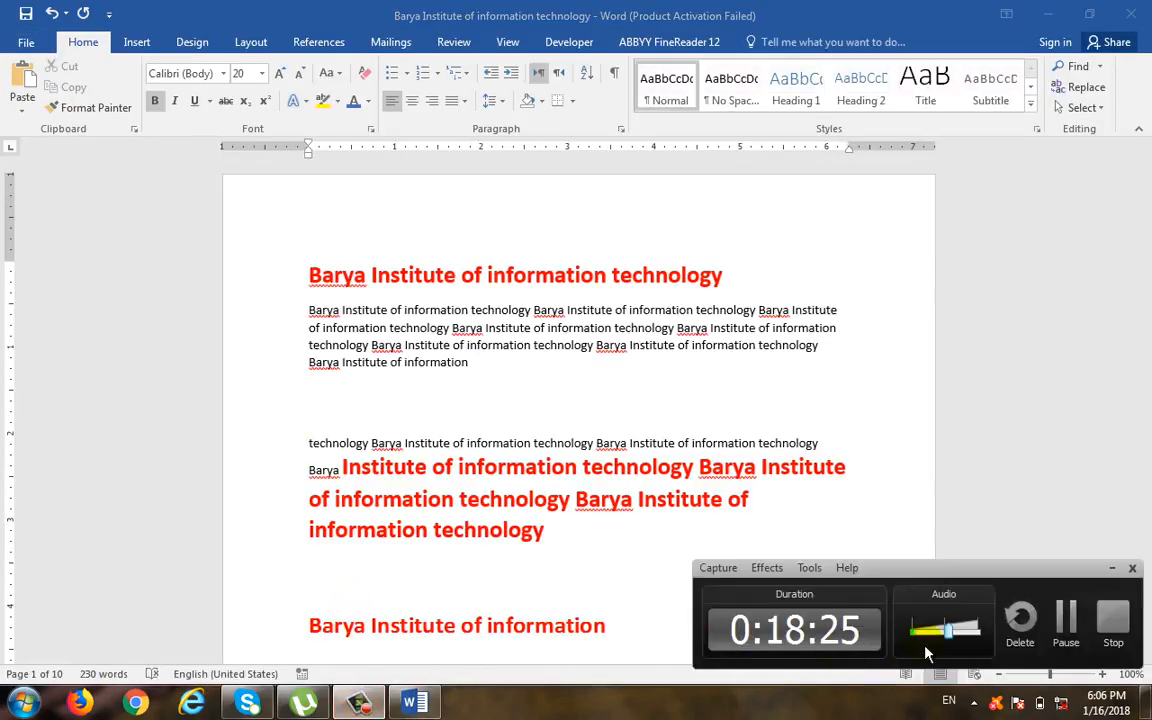